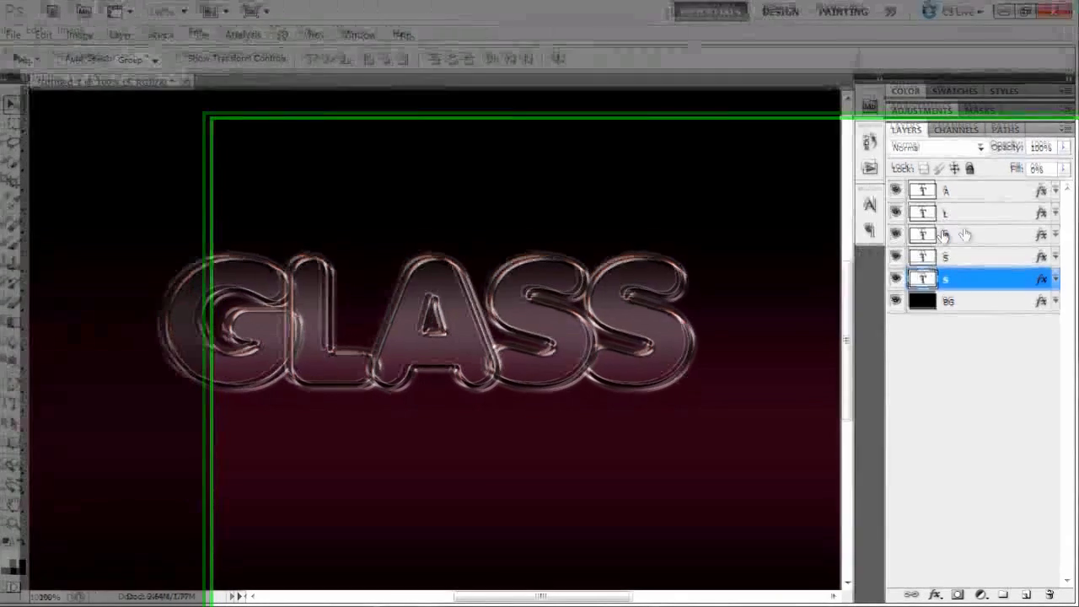
Move the L and G text layers beneath the two S layers, with G directly above BG, and select the G layer.
click(958, 237)
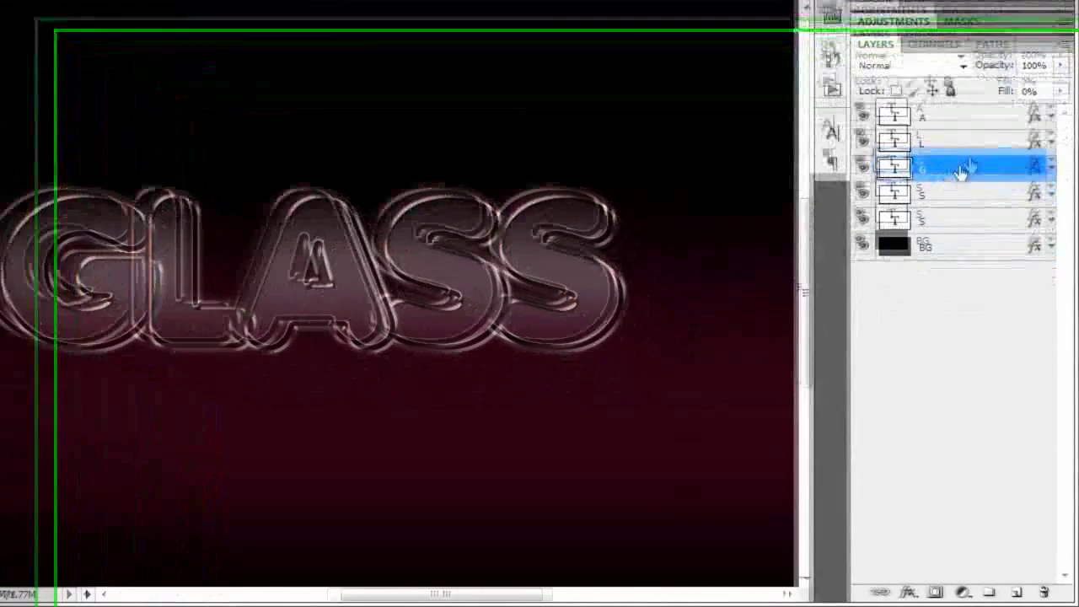
shift+click(936, 119)
drag(927, 146, 931, 216)
click(940, 149)
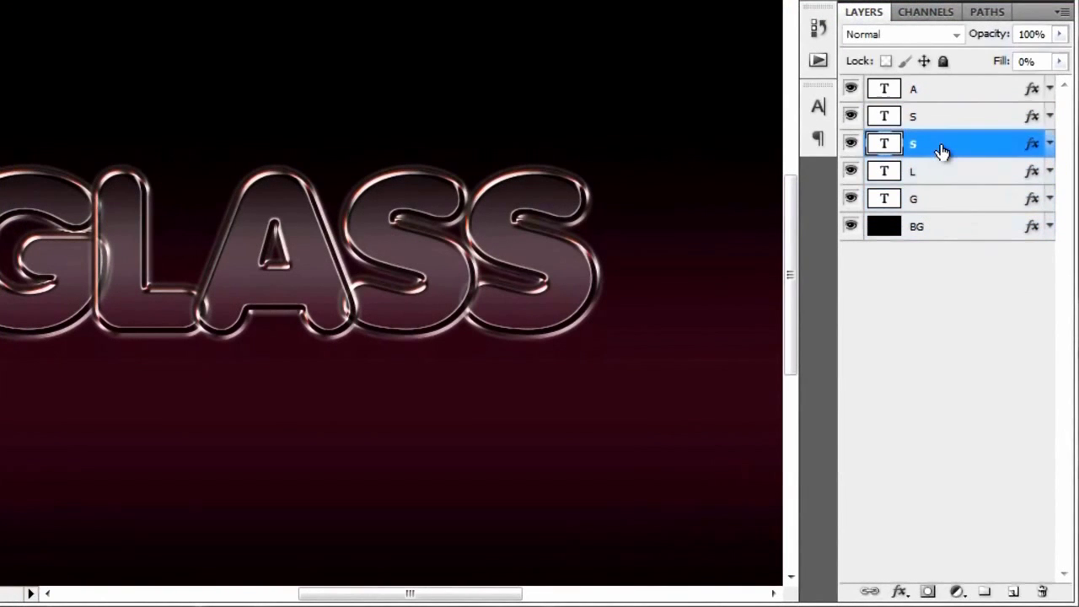
click(933, 200)
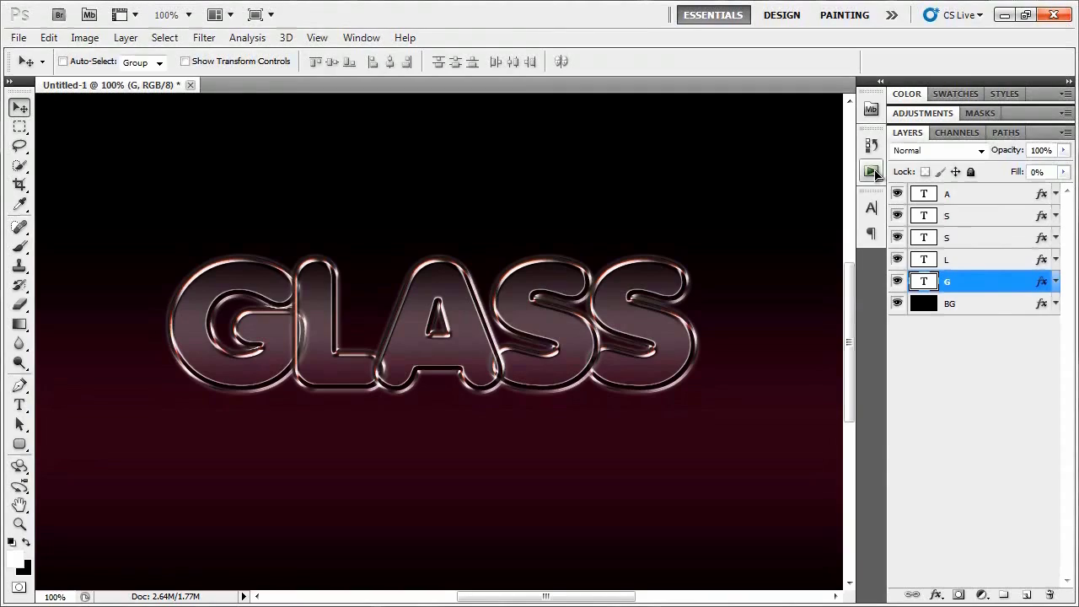
Start a new action in the Default Actions set and name it Glass Effect Texture.
click(356, 37)
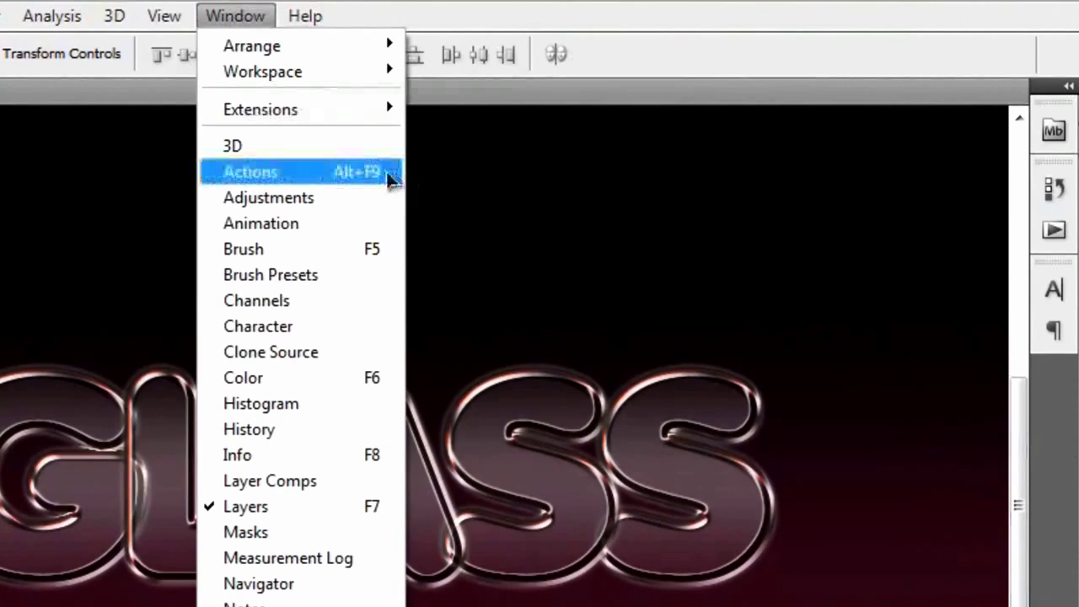
click(389, 177)
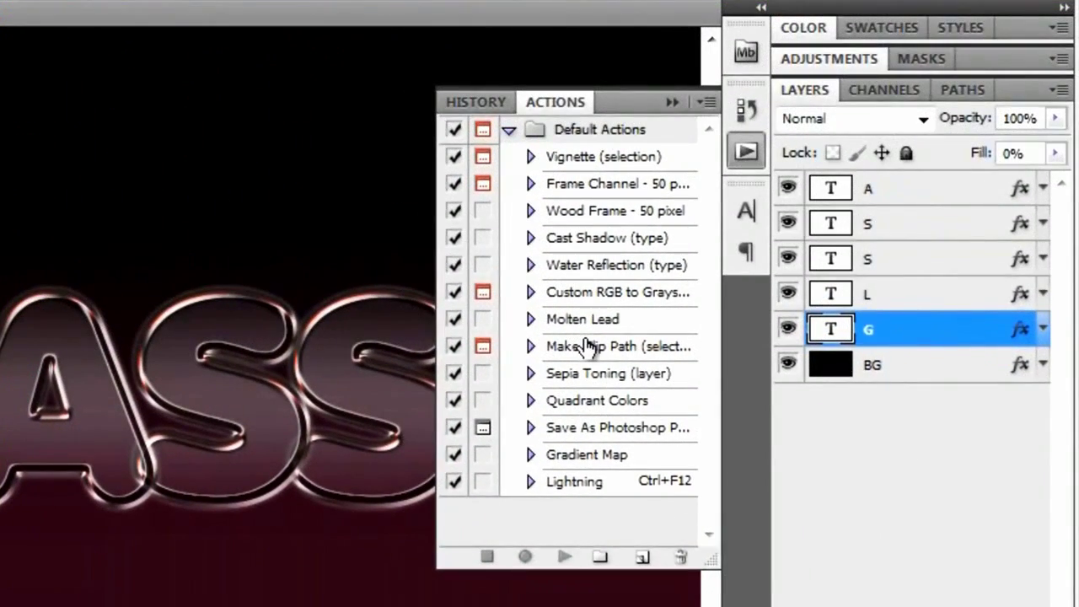
click(642, 558)
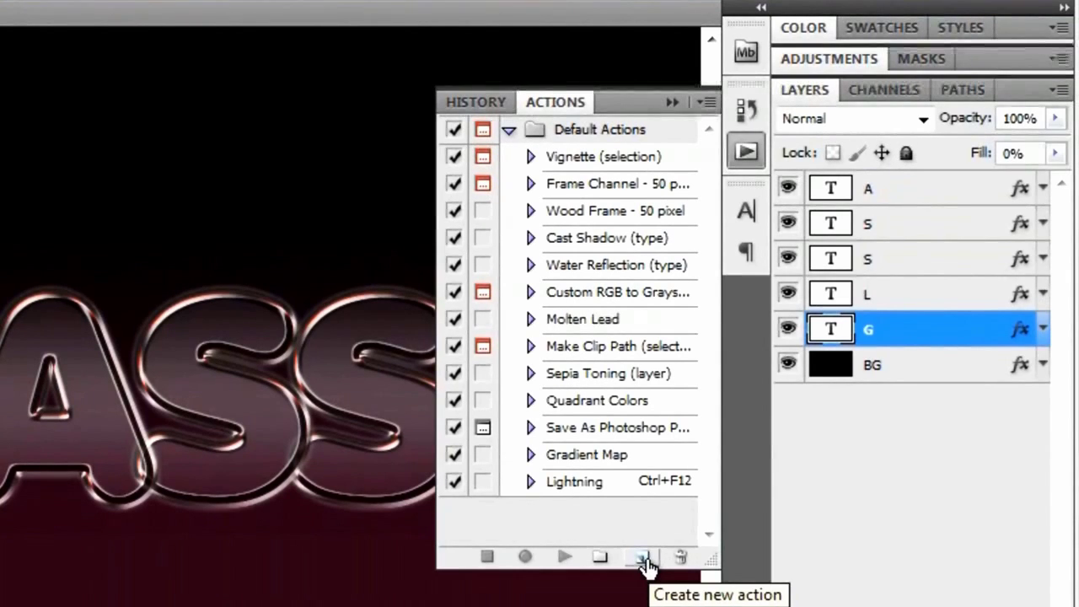
click(642, 560)
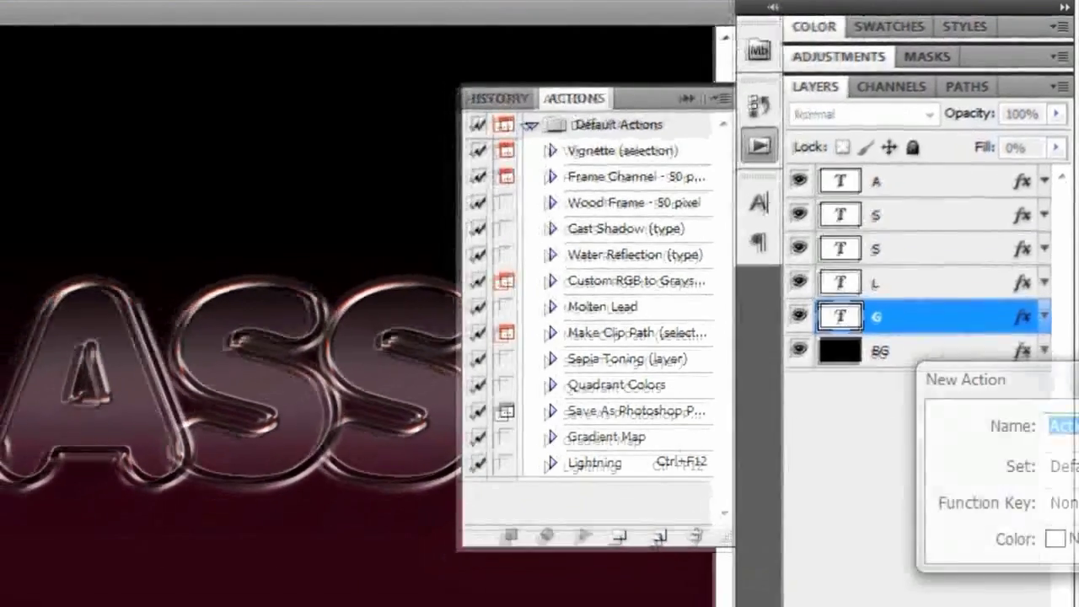
drag(969, 380, 257, 187)
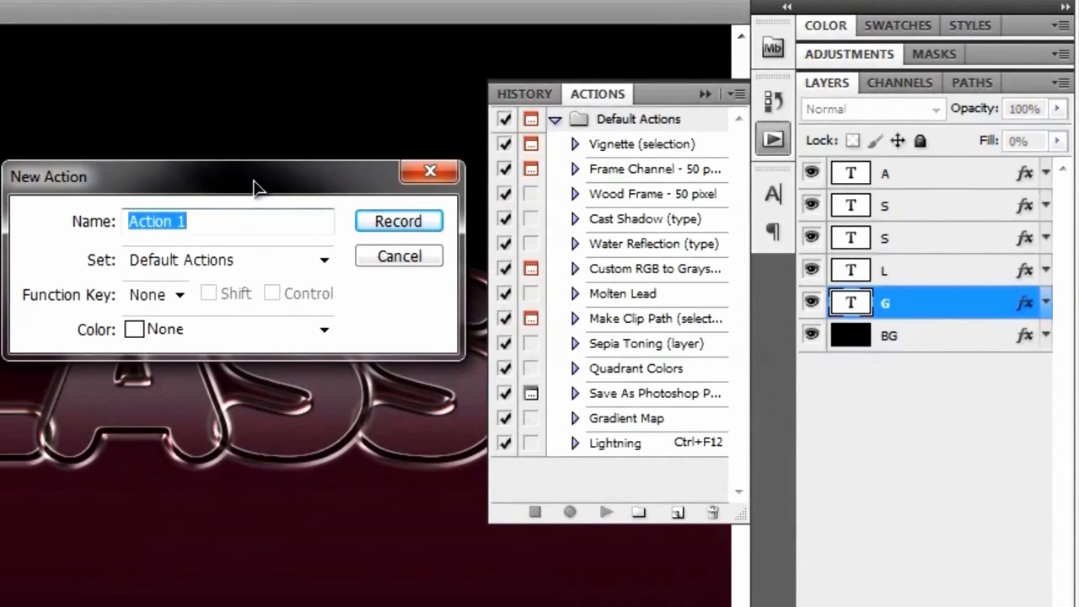
text(Glass Effect Texture)
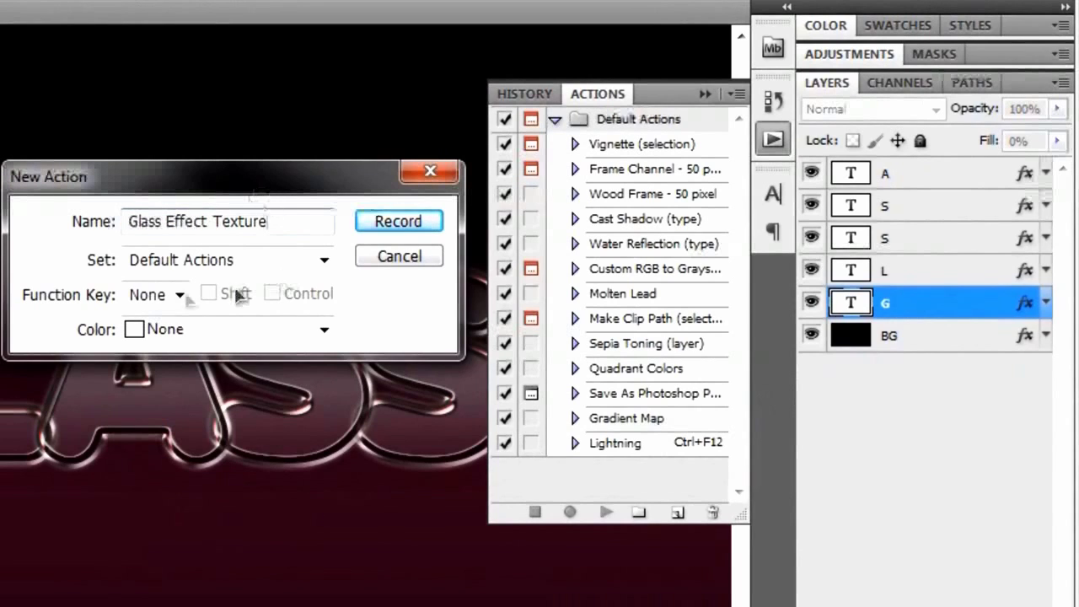
click(145, 295)
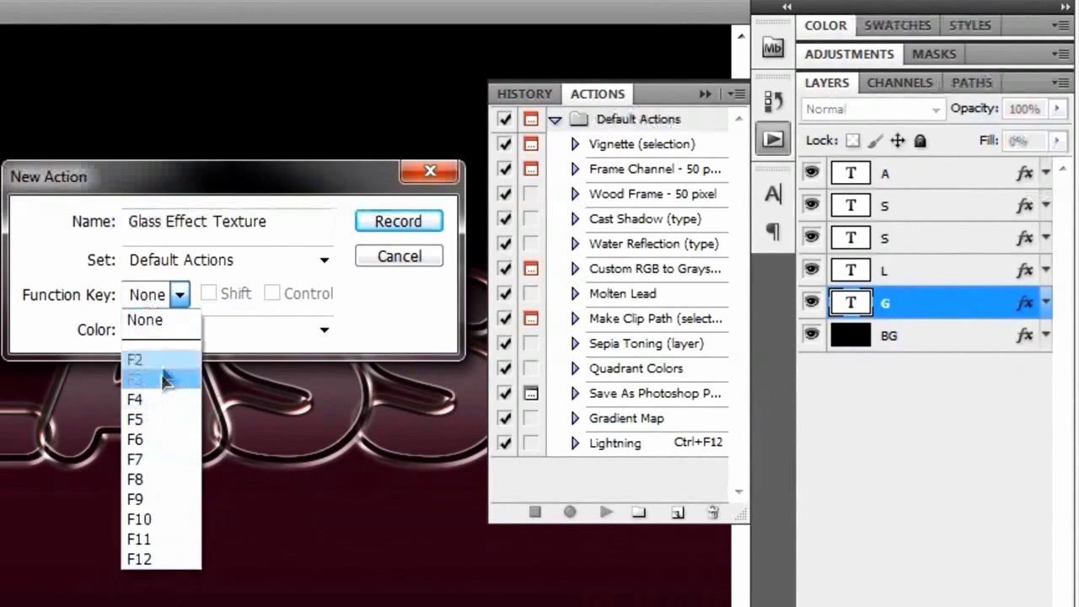
click(156, 359)
click(277, 294)
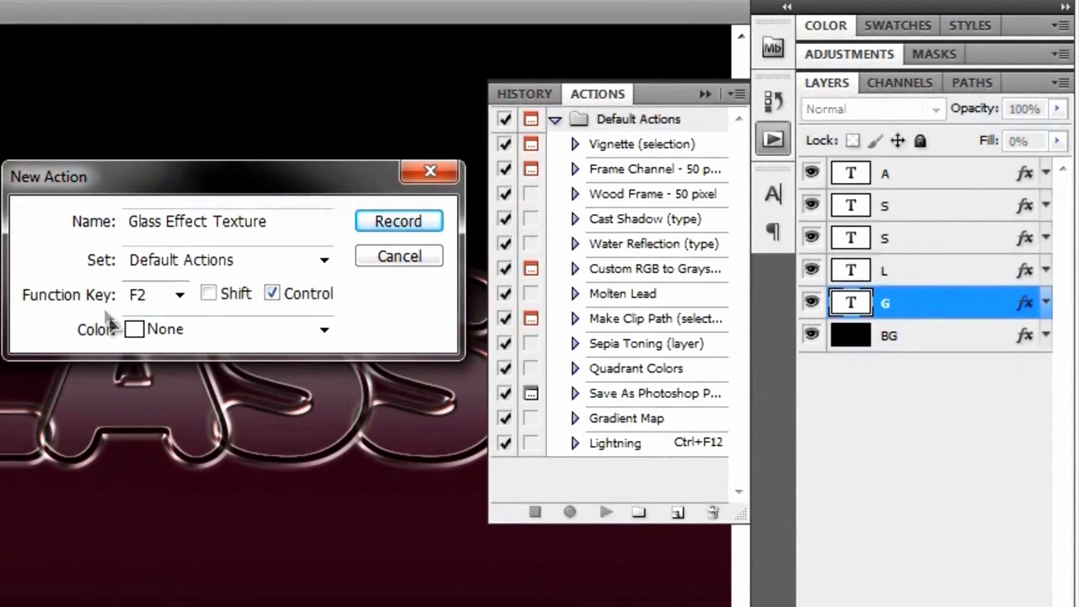
click(162, 289)
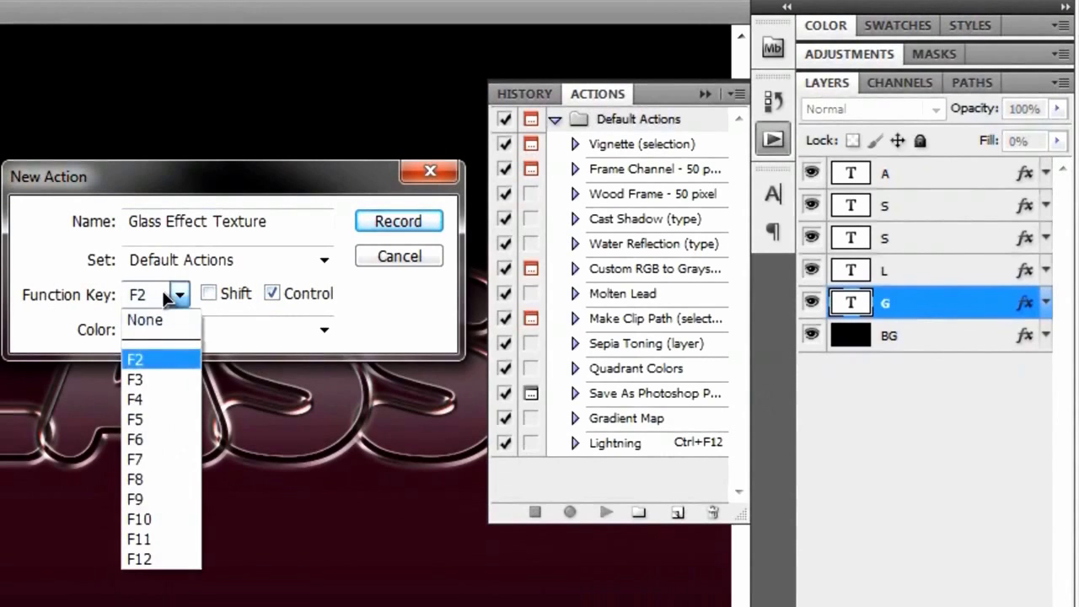
click(145, 318)
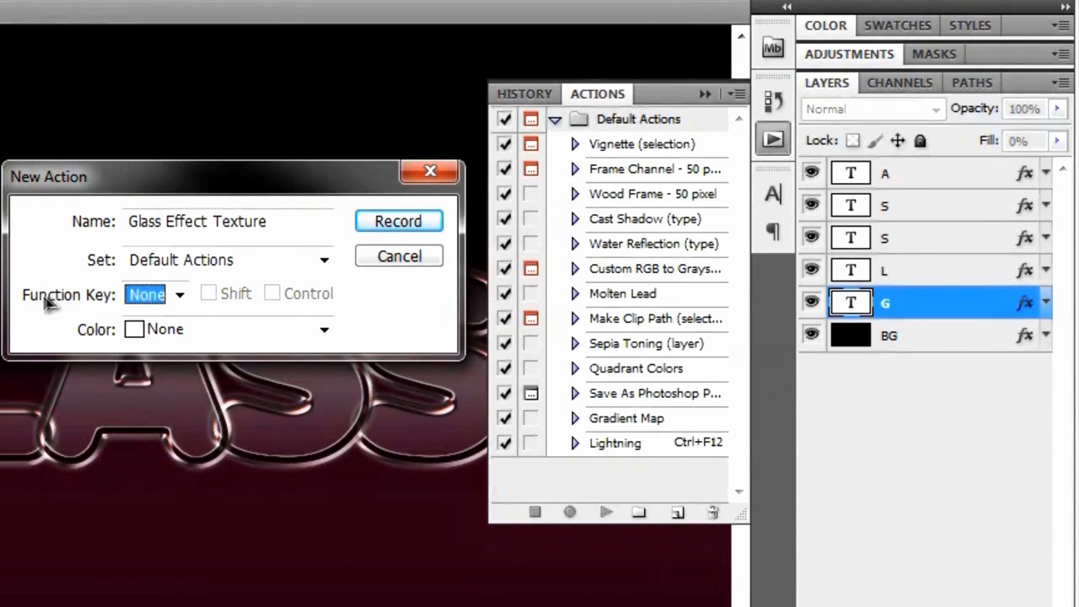
Start recording the Glass Effect Texture action and reset the foreground and background colours to their defaults.
click(371, 225)
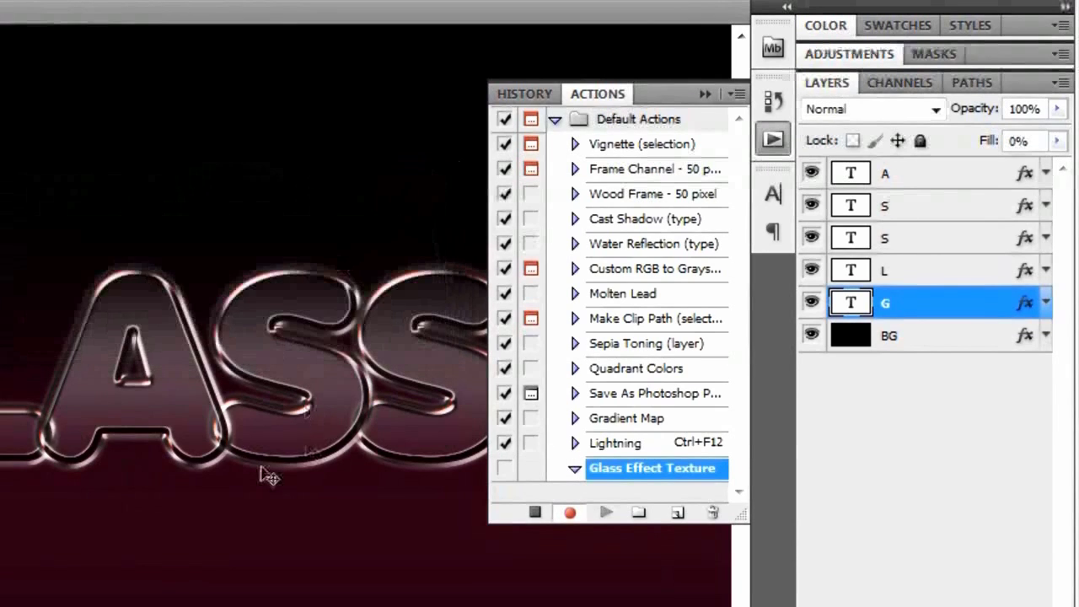
click(774, 140)
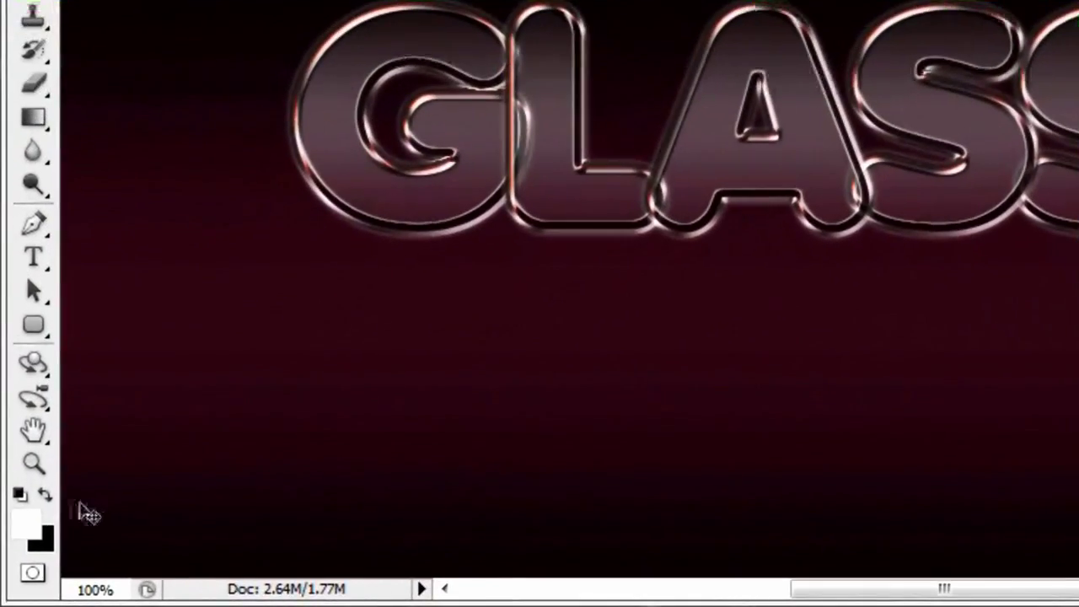
click(22, 497)
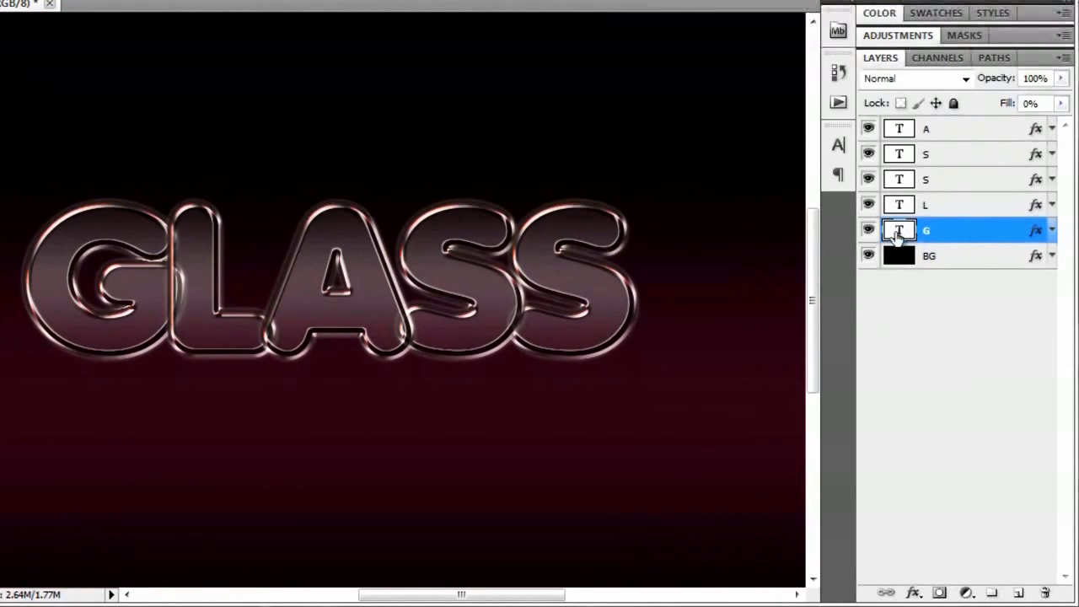
Render Clouds inside the G letter's outline, loaded as a selection, on a new layer directly beneath the G text layer.
double_click(900, 232)
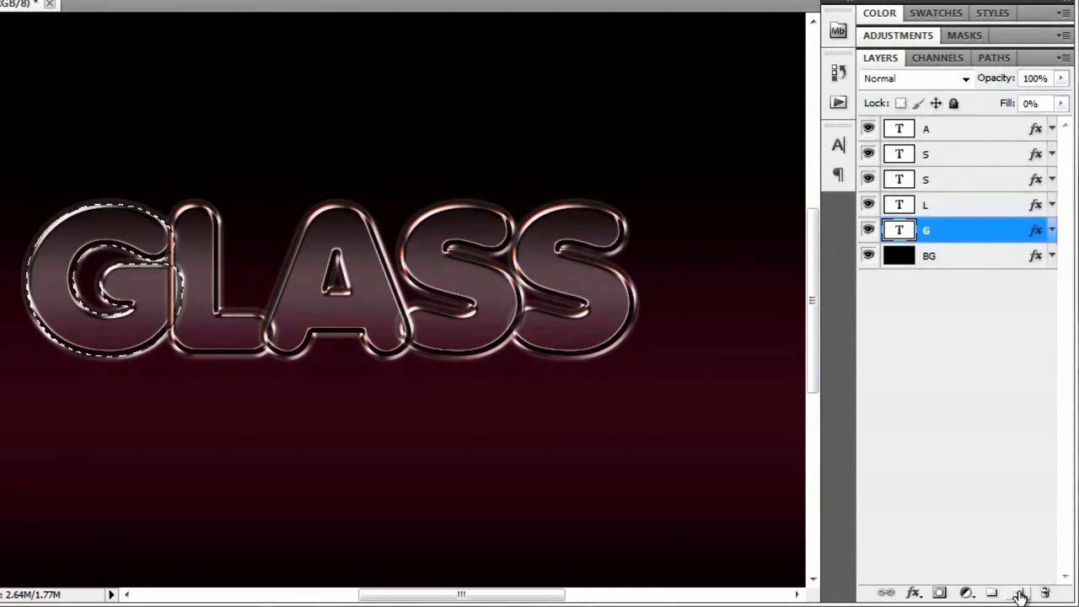
click(1020, 594)
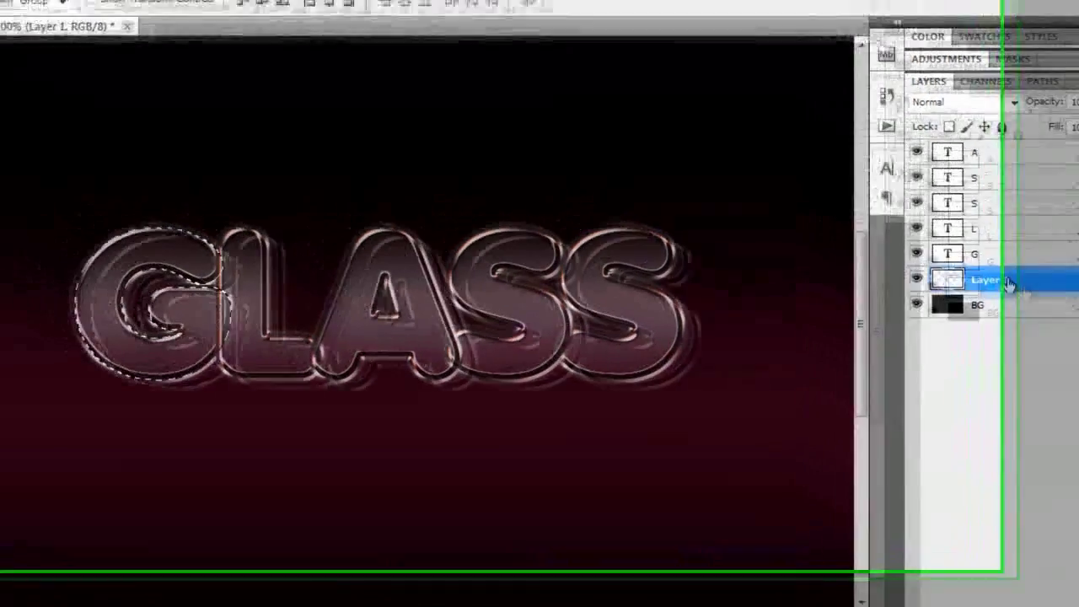
click(194, 11)
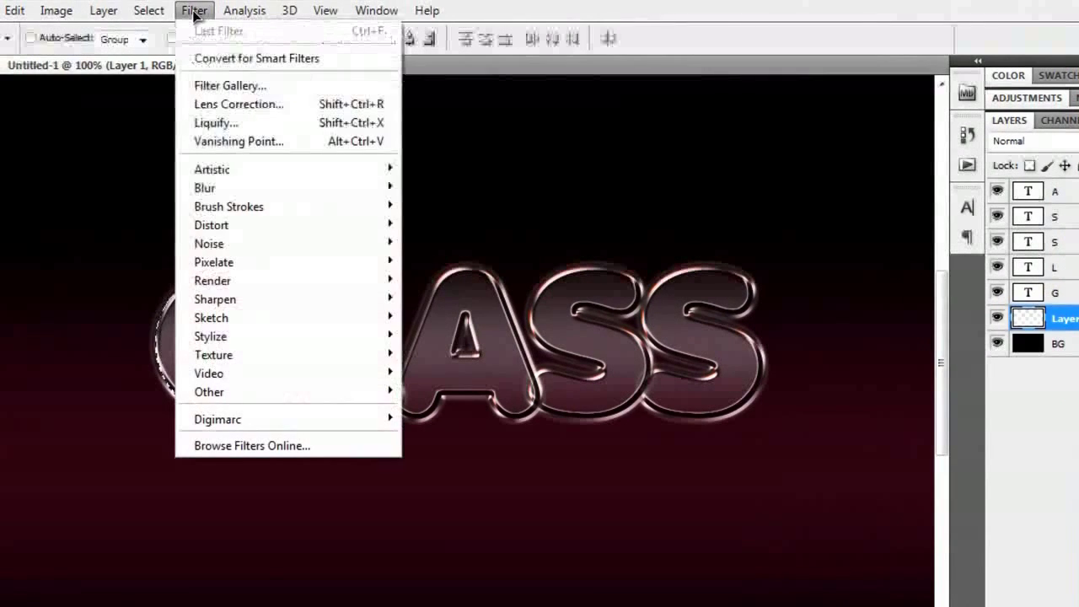
mouse_move(251, 283)
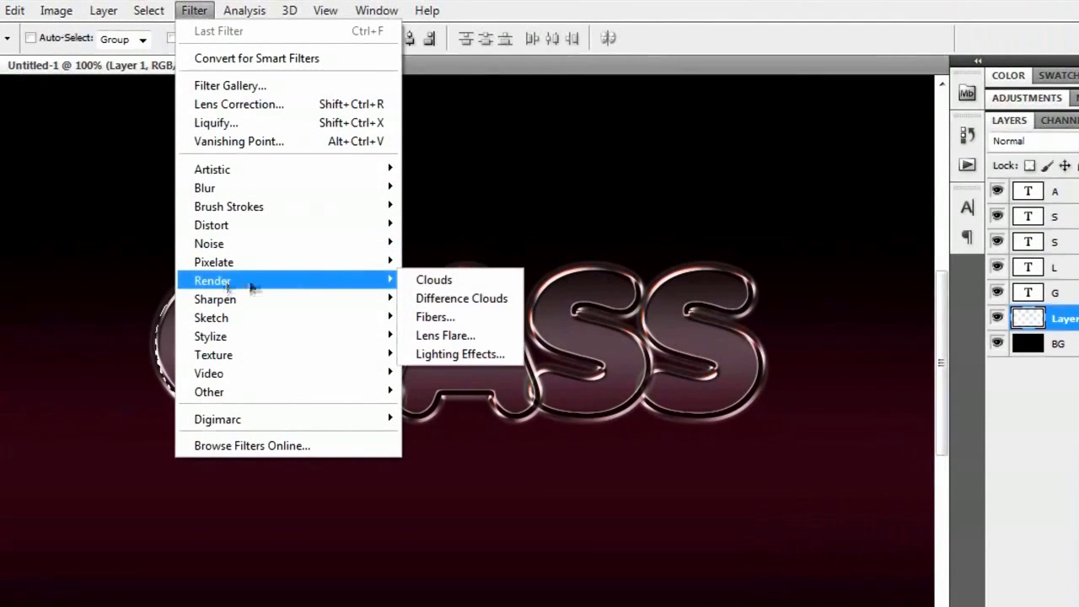
click(477, 283)
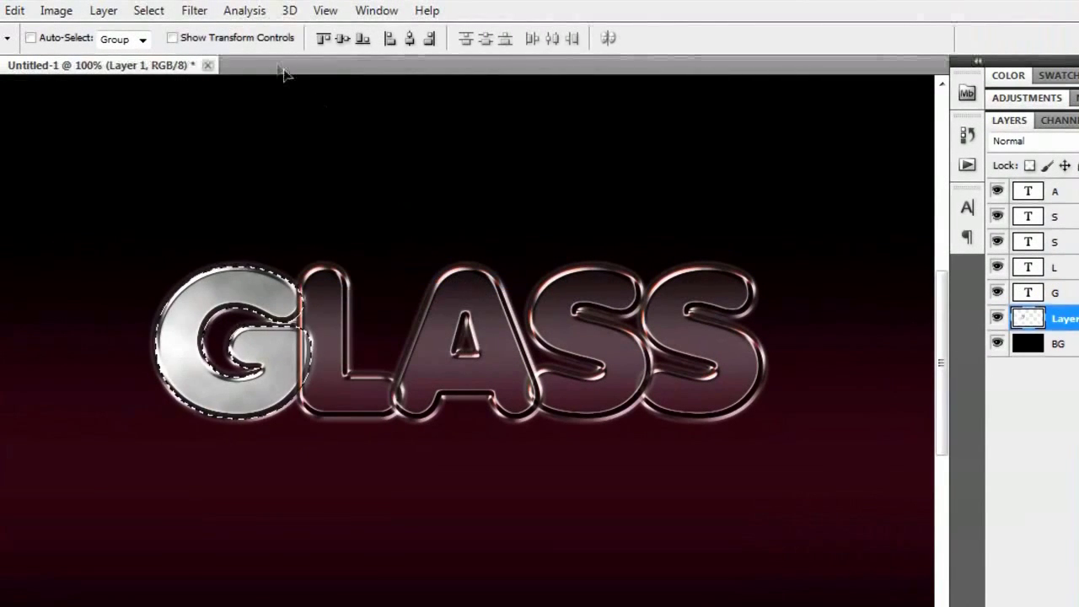
Apply the Glass distort filter to the clouds with distortion 20, smoothness 1, Tiny Lens texture and 55% scaling.
click(193, 11)
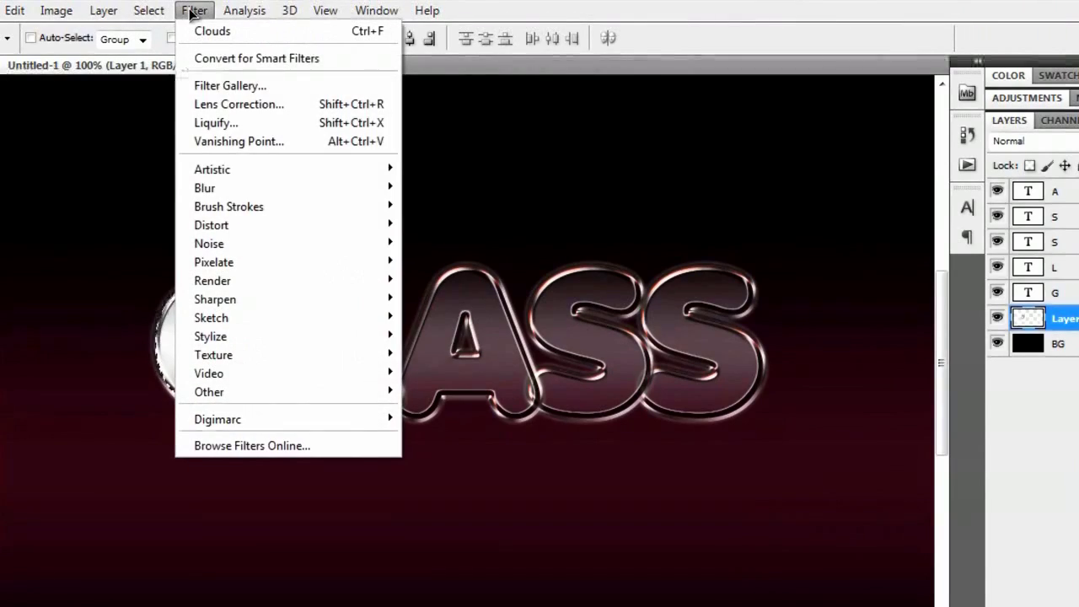
mouse_move(292, 228)
click(482, 267)
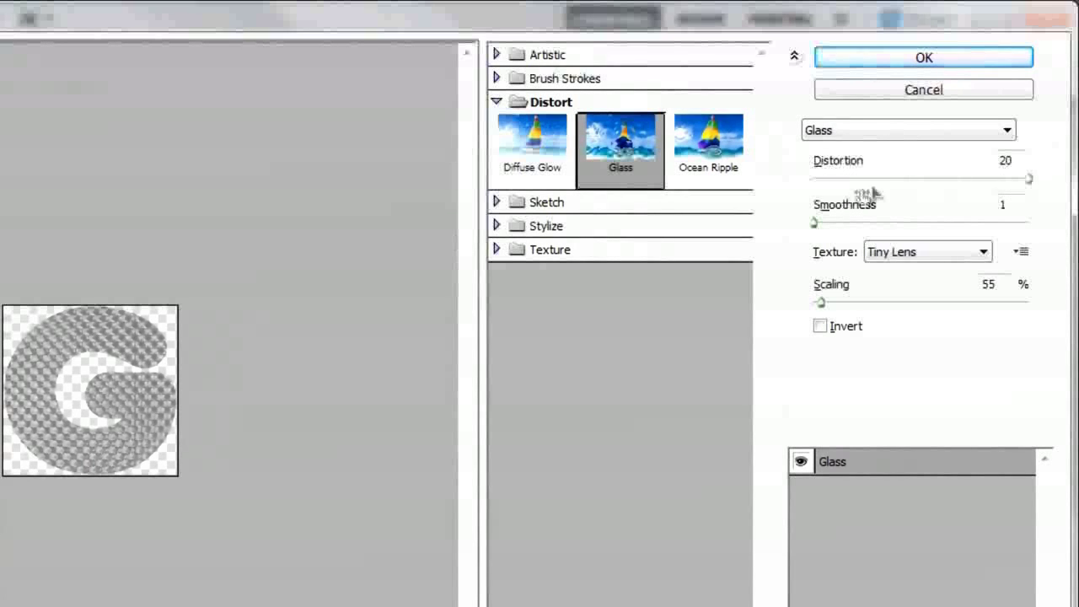
click(906, 251)
click(912, 312)
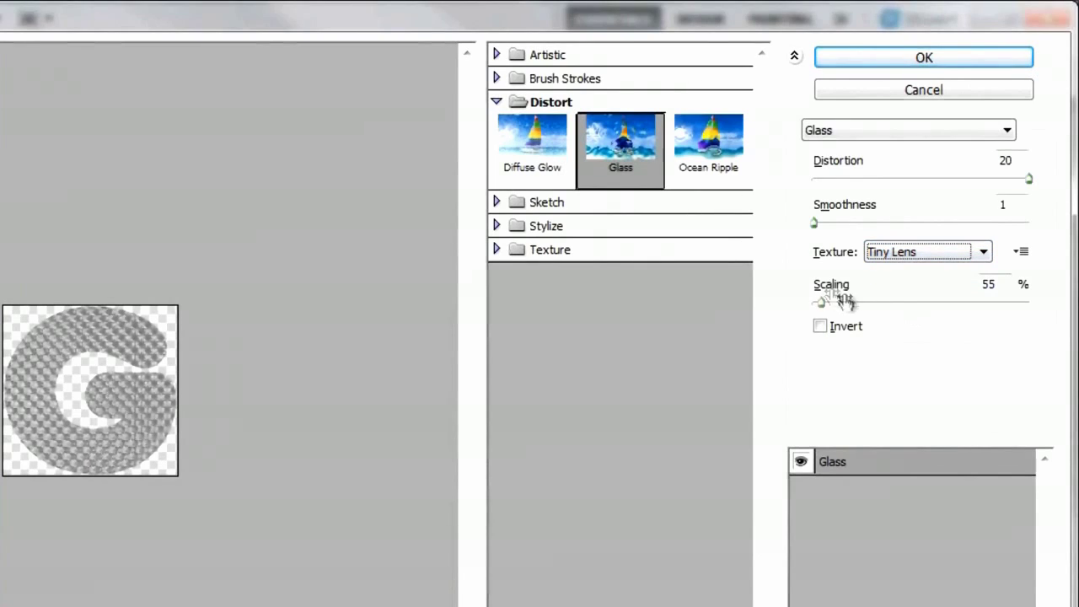
click(1000, 285)
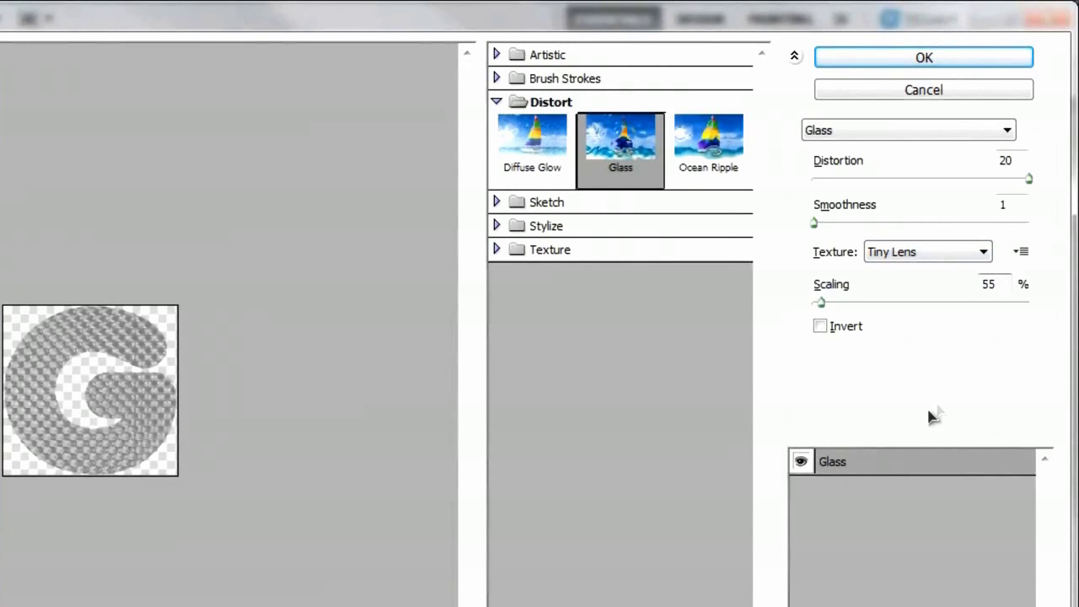
click(910, 59)
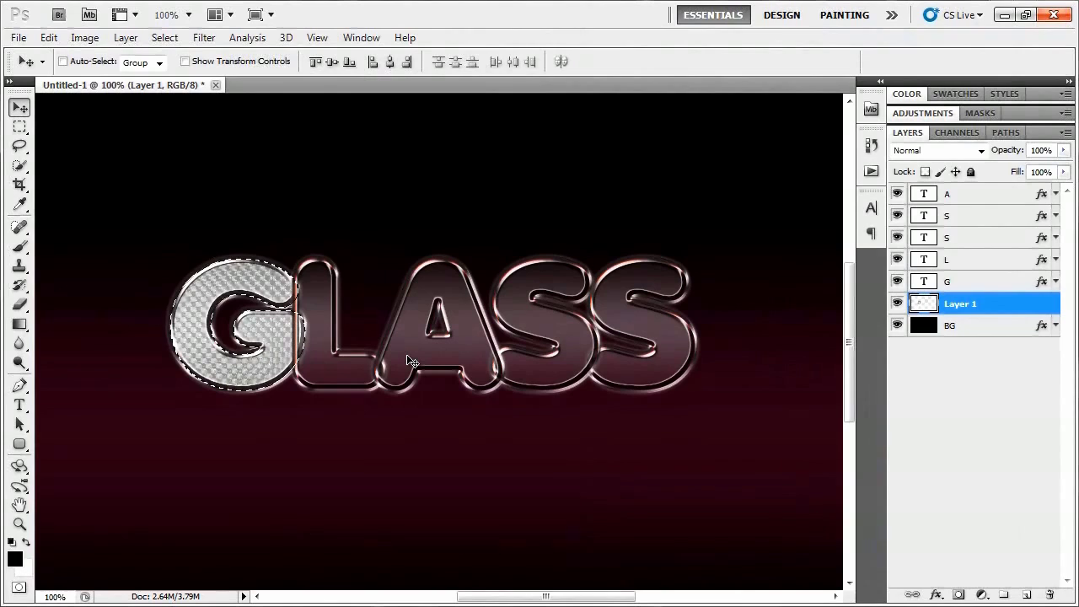
Deselect the G outline, stop recording the action and collapse its list of recorded operations.
key(ctrl+d)
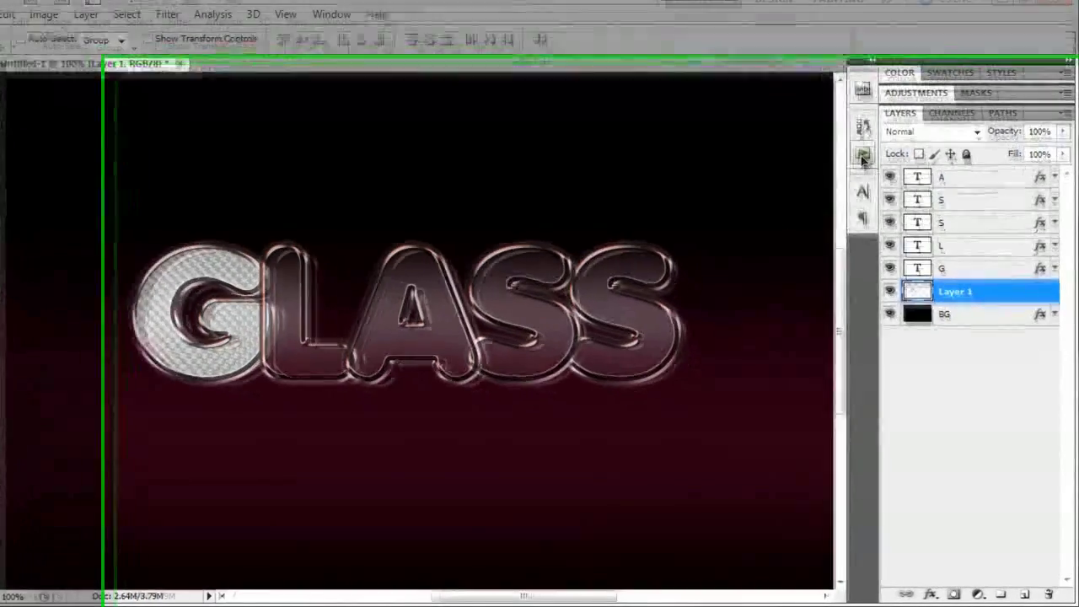
click(871, 171)
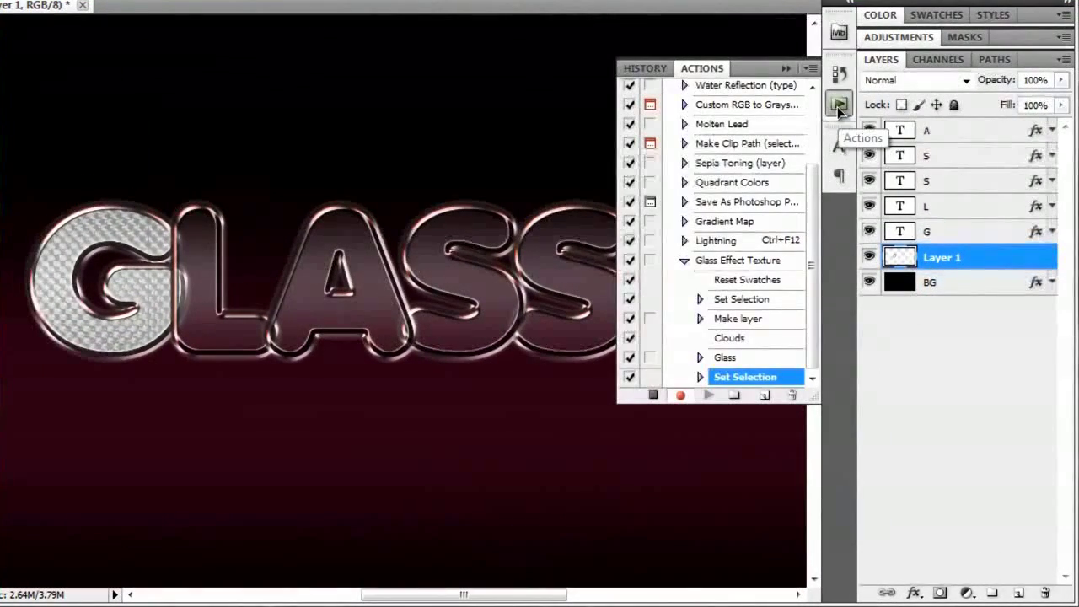
click(653, 396)
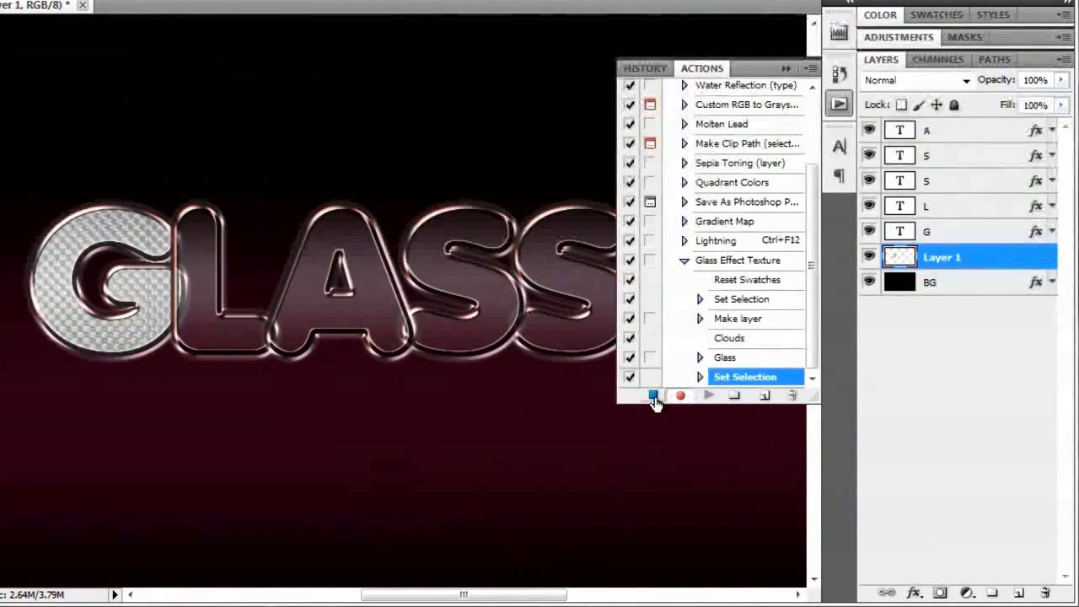
click(683, 263)
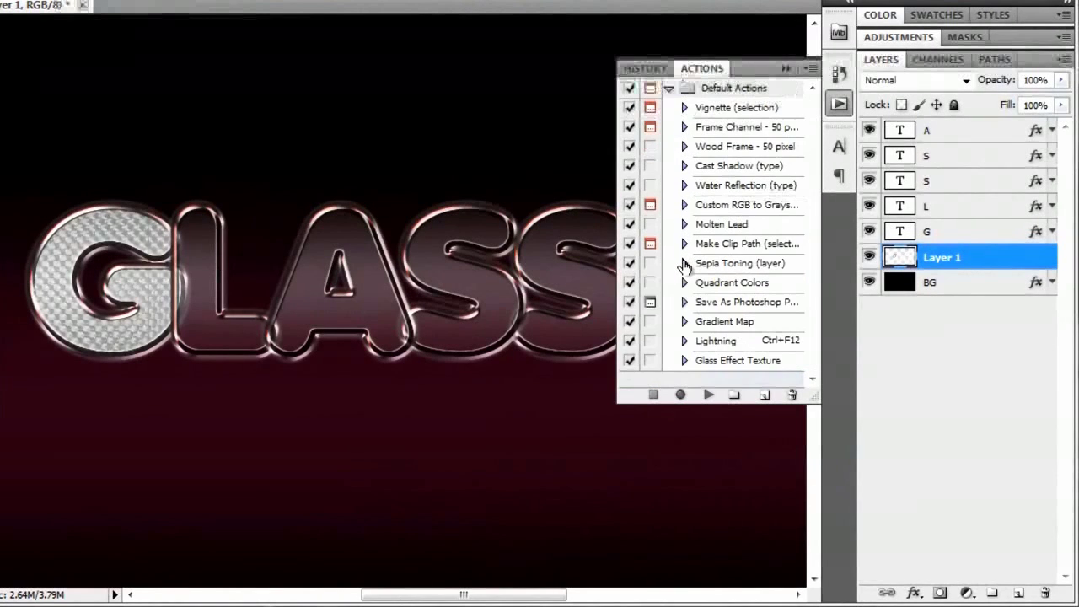
Play the Glass Effect Texture action on the L text layer.
click(732, 360)
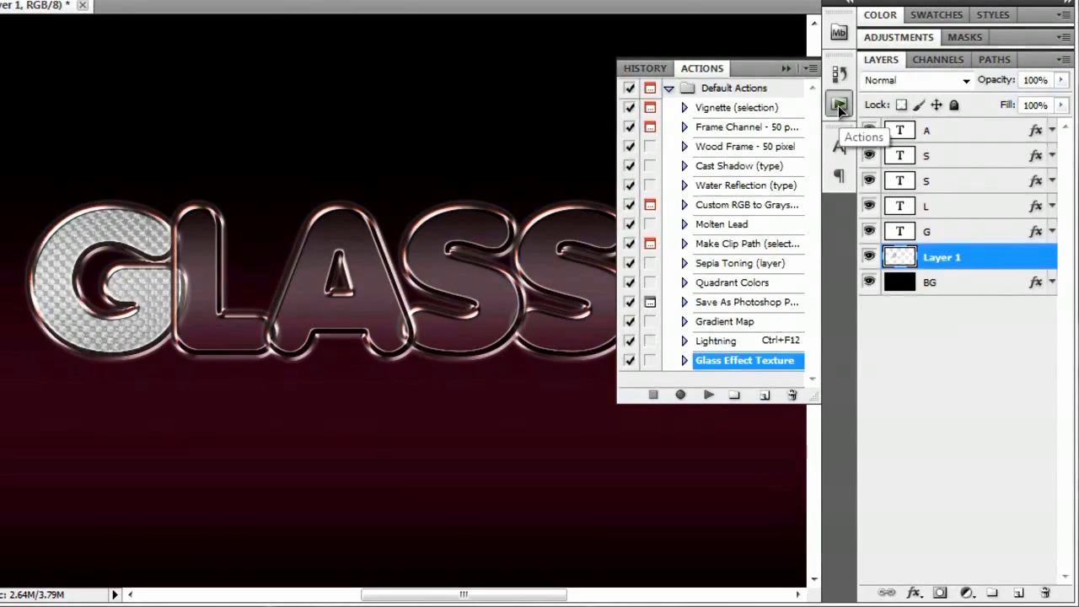
click(937, 210)
shift+click(937, 182)
shift+click(941, 155)
shift+click(939, 131)
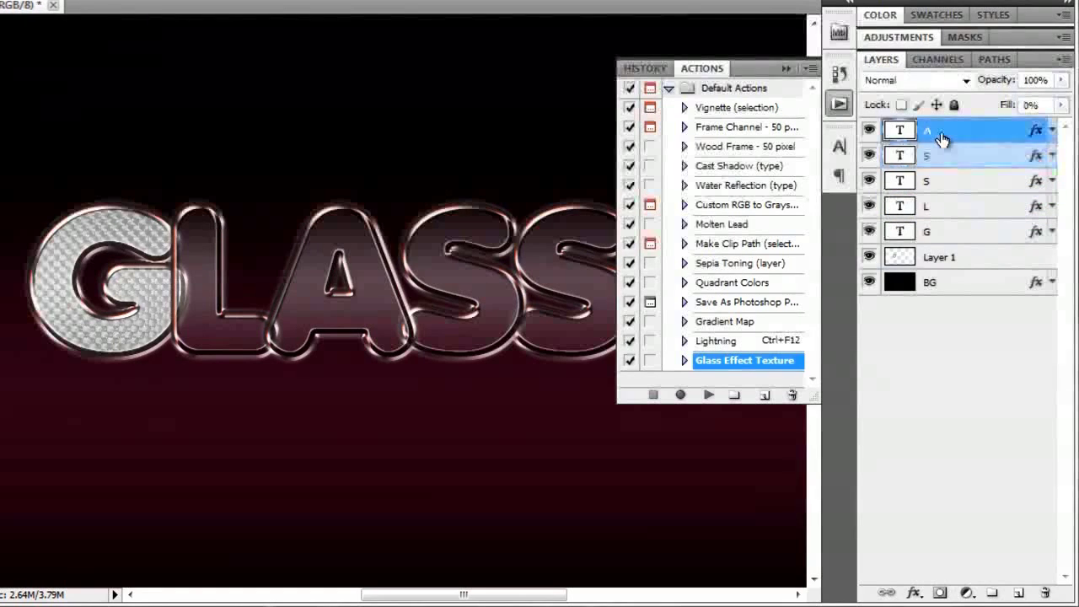
click(939, 211)
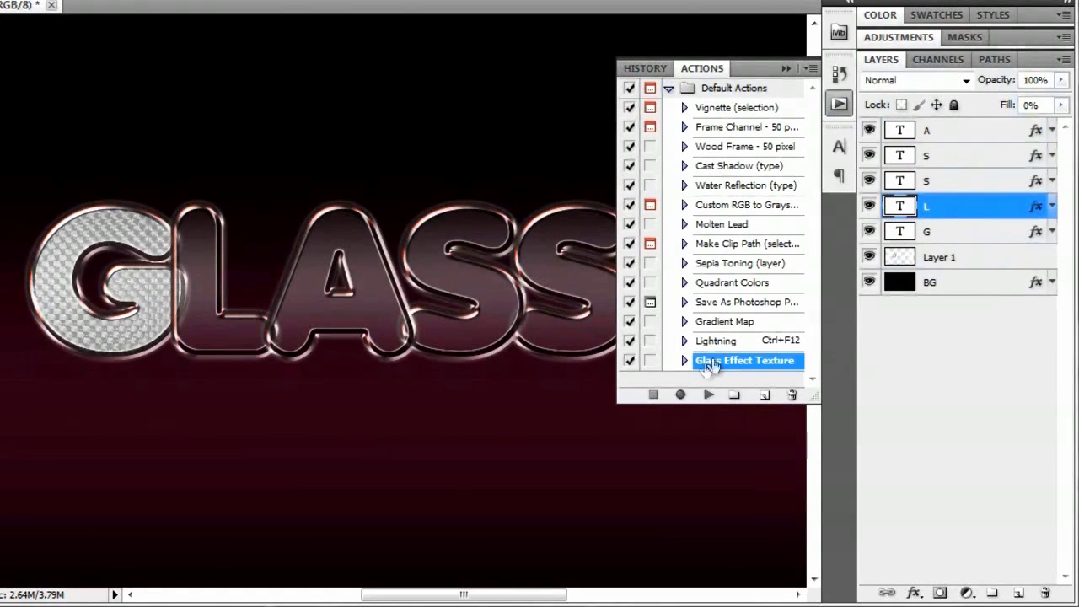
click(707, 395)
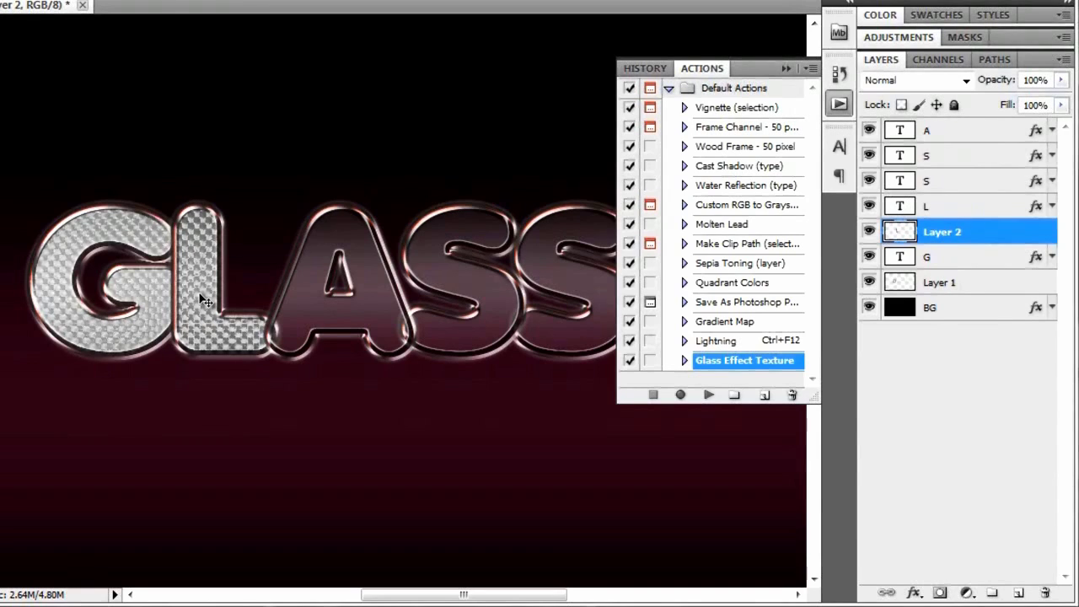
Play the Glass Effect Texture action on each of the two S text layers.
click(950, 182)
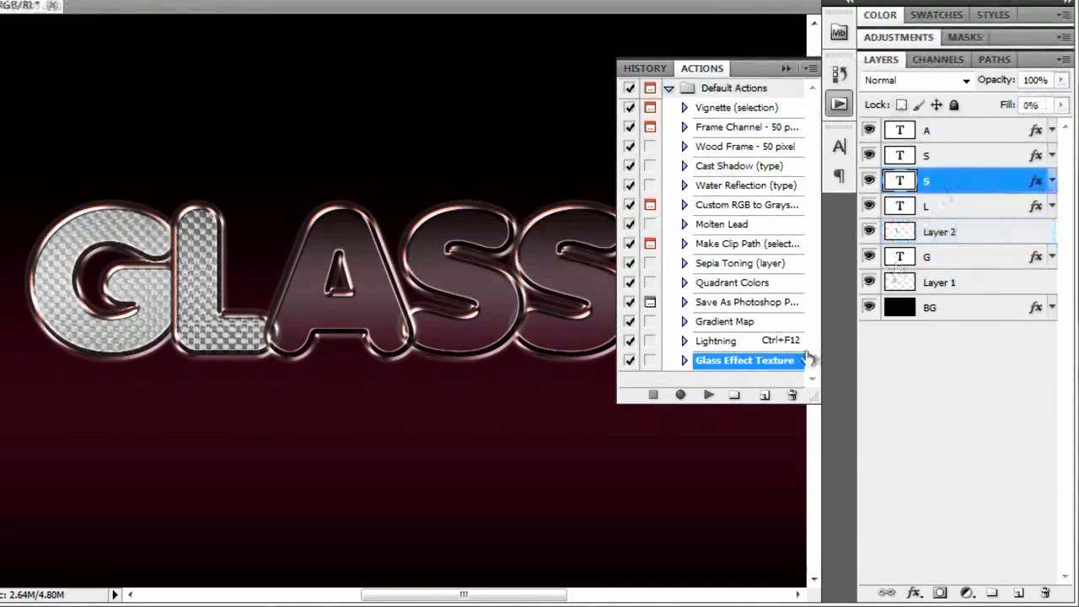
click(708, 396)
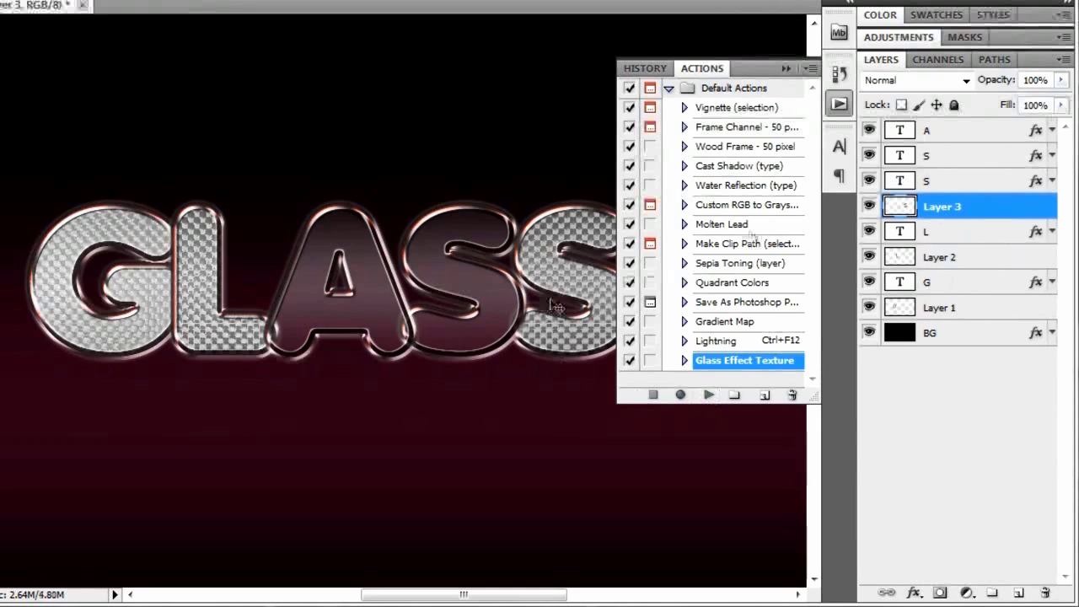
click(950, 156)
click(708, 397)
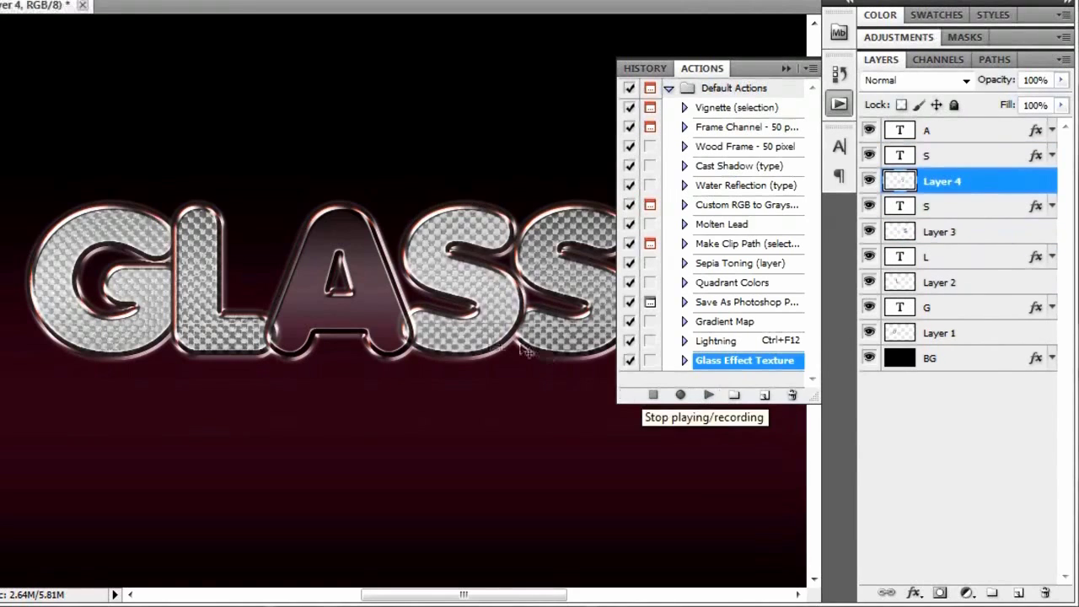
click(940, 131)
click(708, 396)
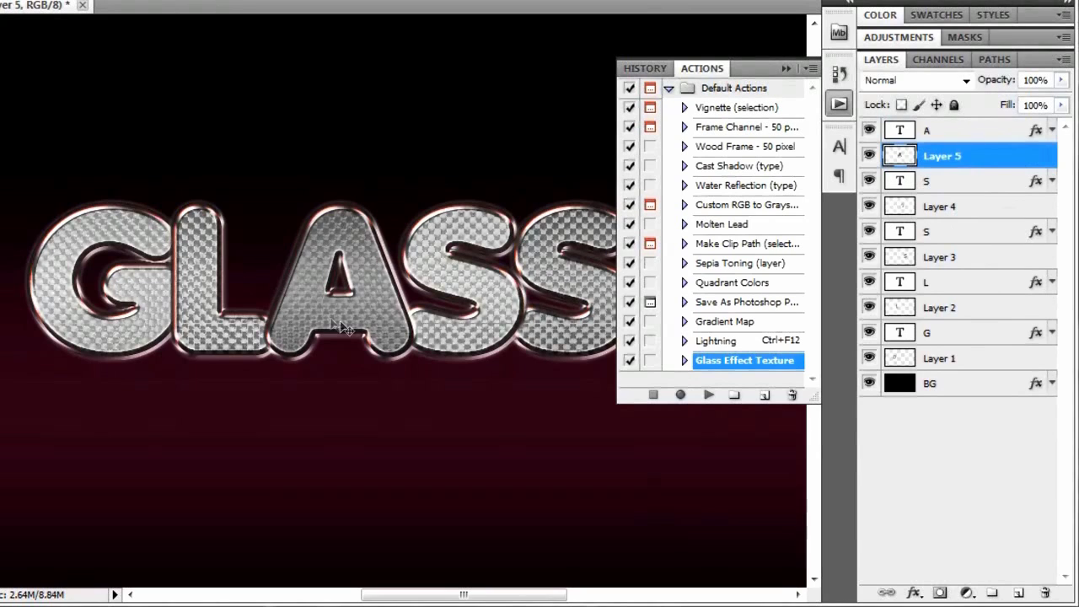
drag(950, 160, 1044, 593)
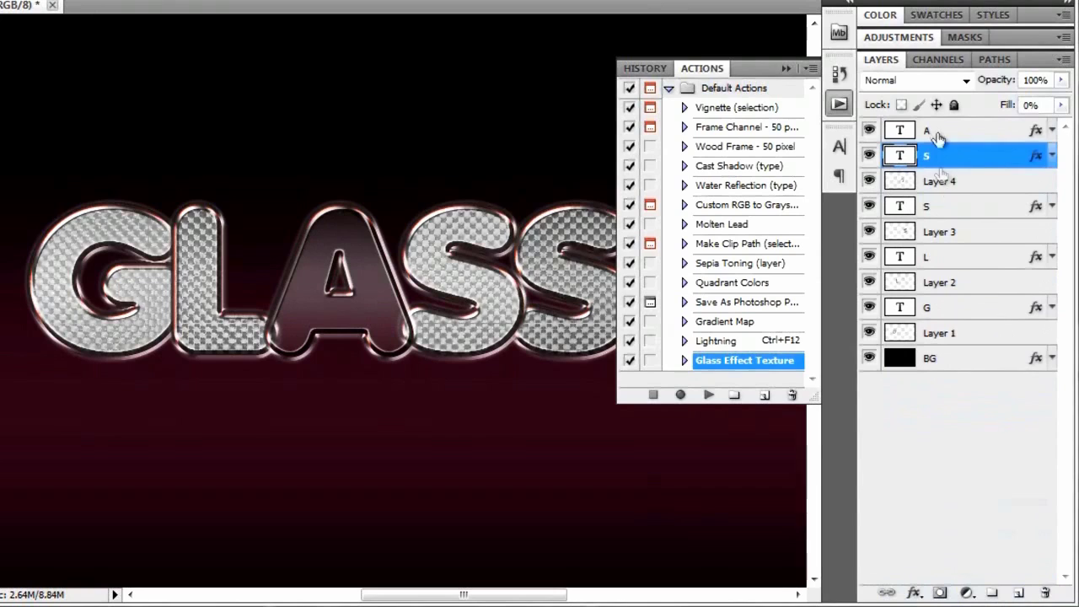
Play the Glass Effect Texture action on the A text layer, delete the generated texture layer and play the action again.
click(937, 135)
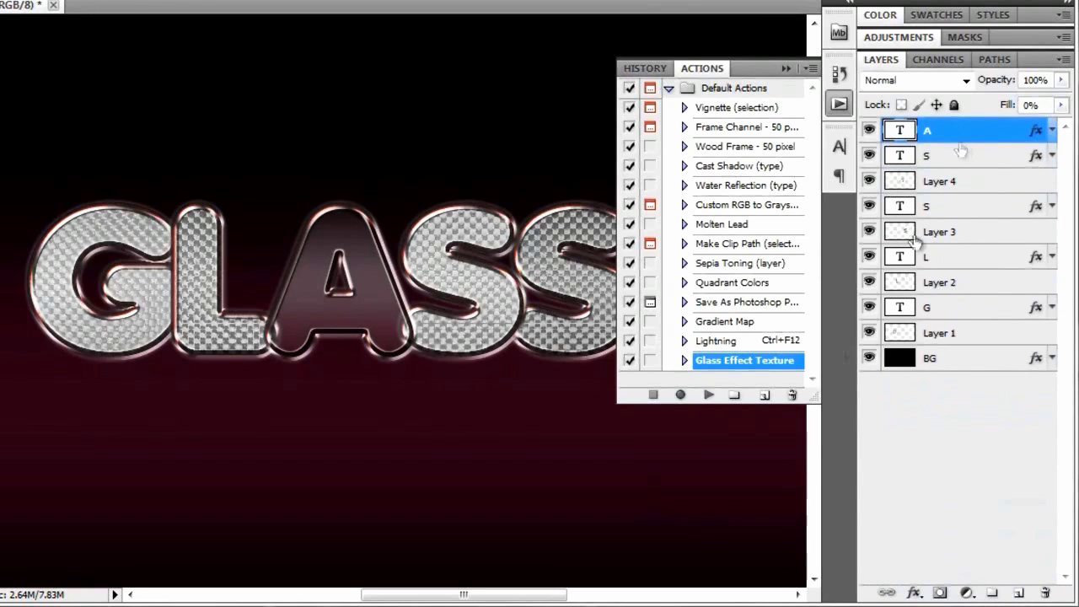
click(708, 397)
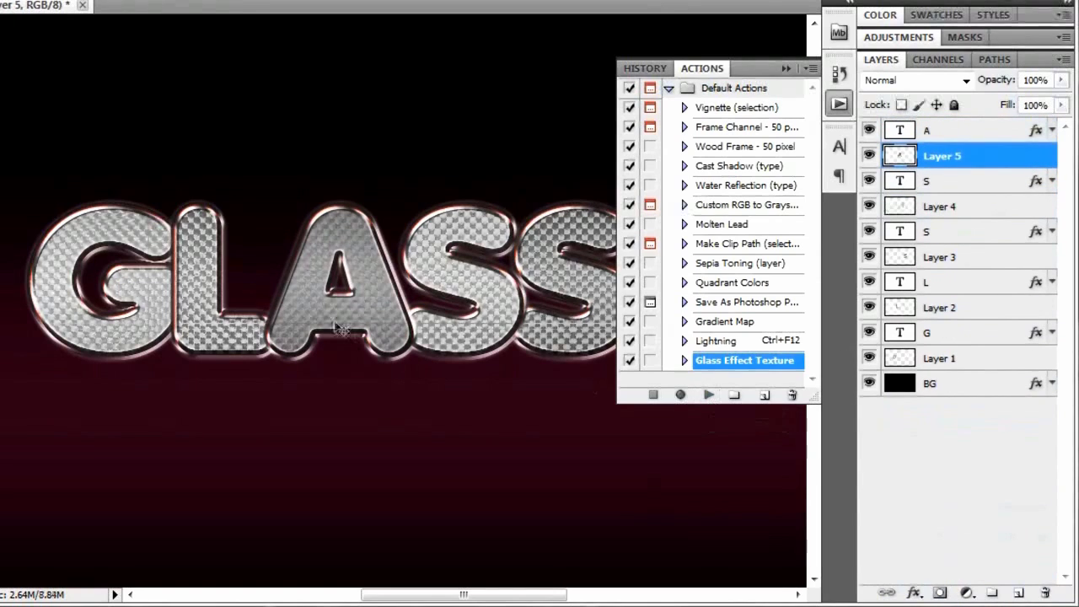
drag(970, 160, 1045, 592)
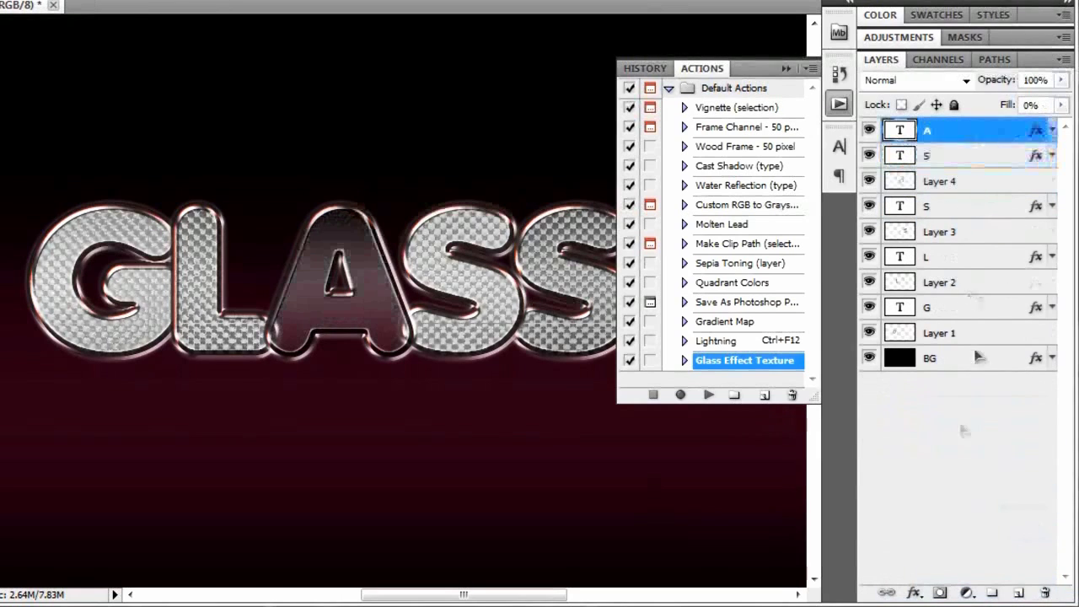
click(709, 396)
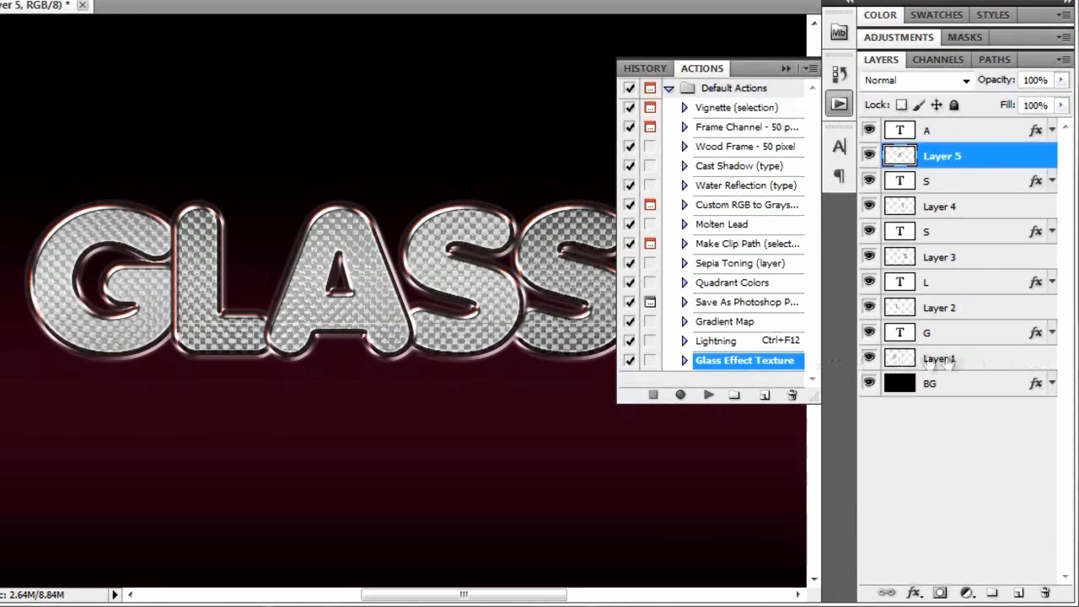
Duplicate Layer 1 beneath the G, set the copy's blend mode to Overlay and duplicate that copy once more.
click(956, 361)
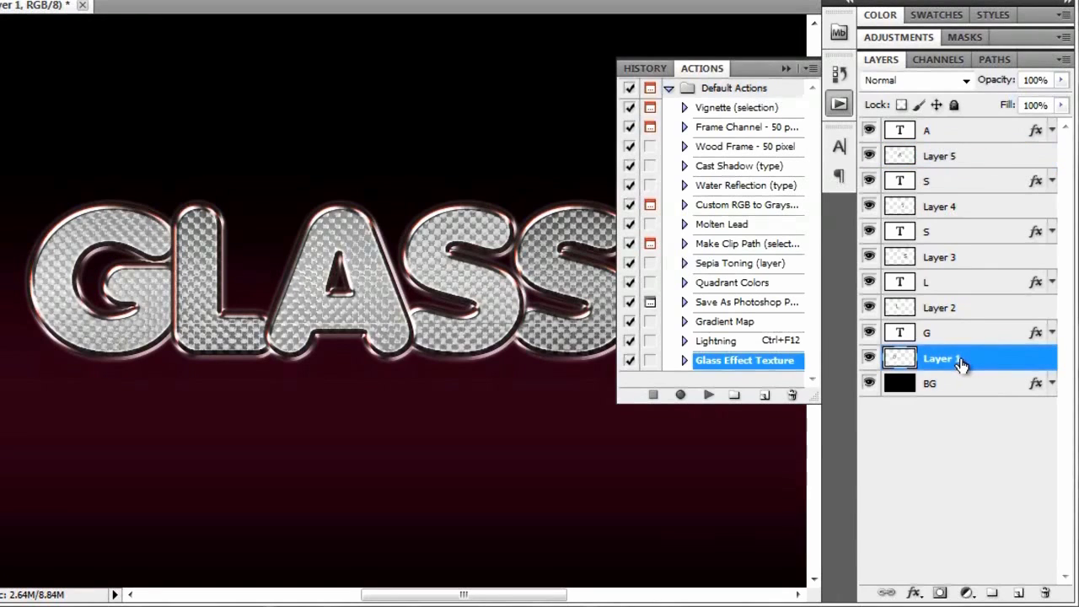
key(ctrl+j)
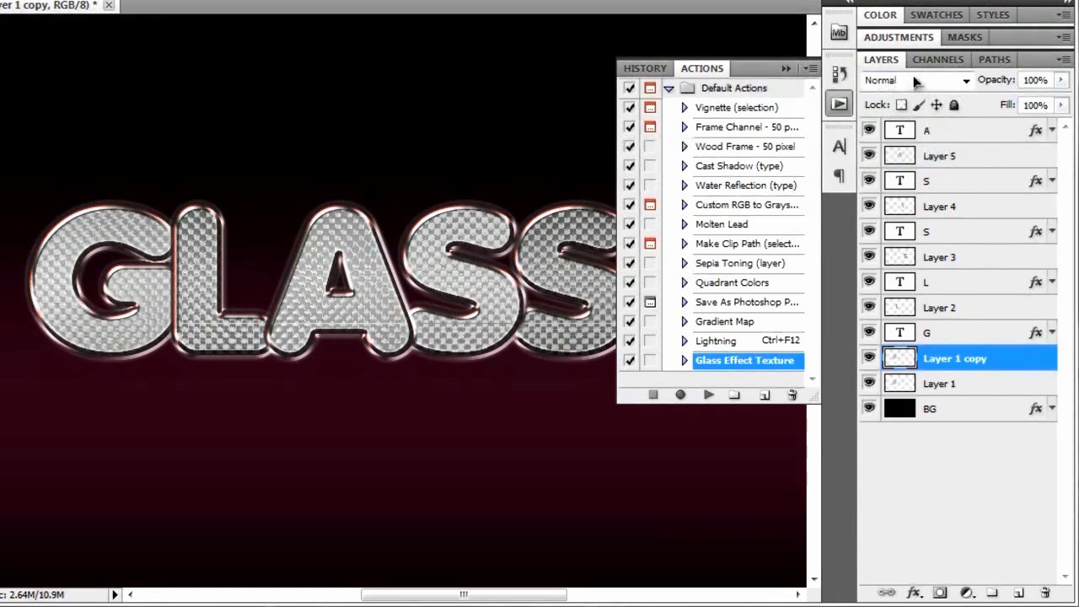
click(918, 81)
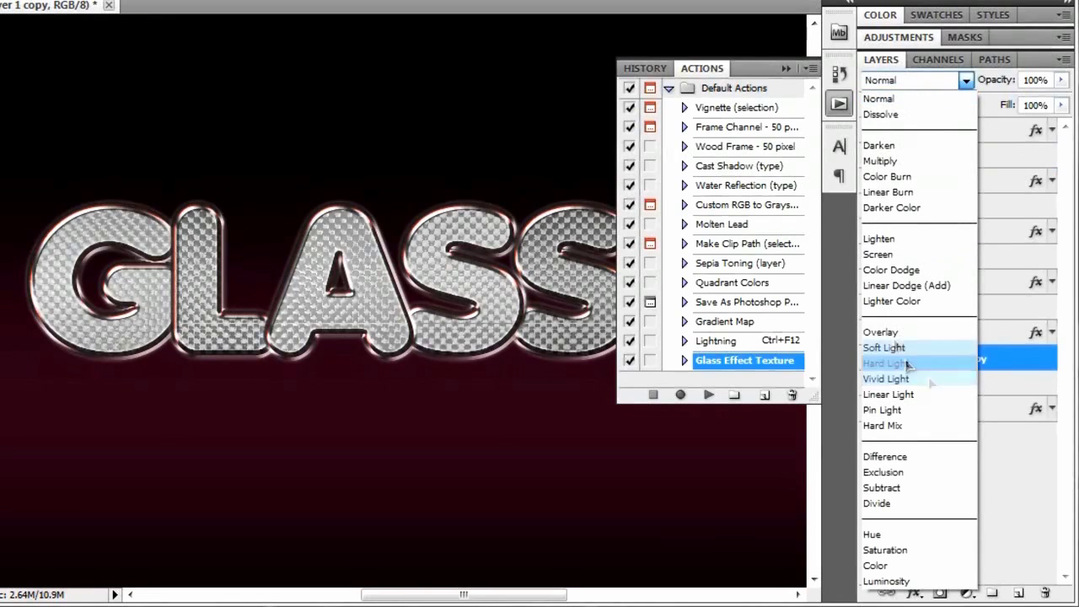
click(895, 338)
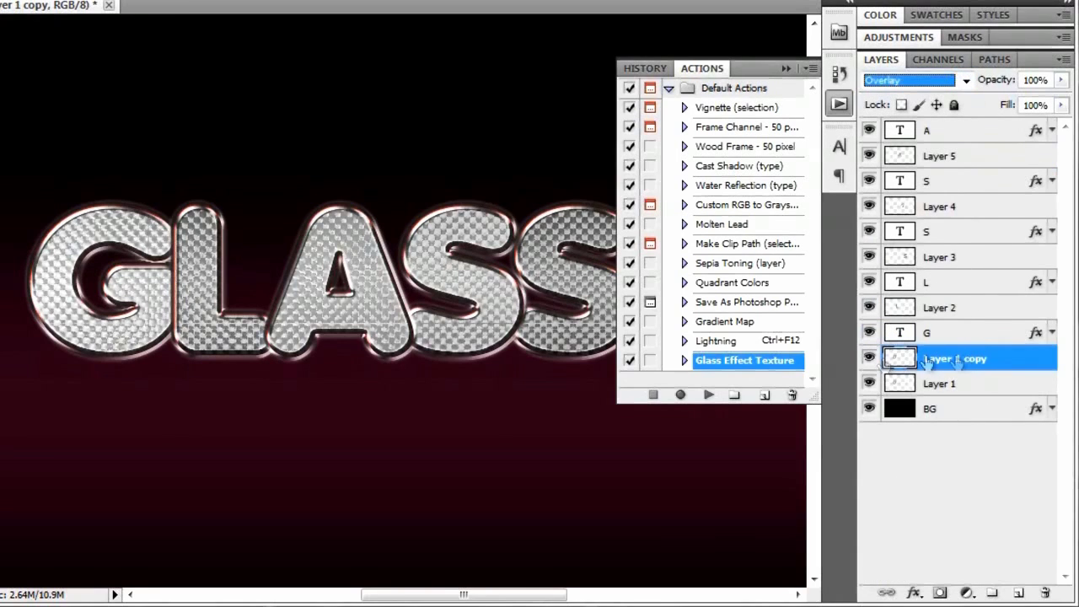
key(ctrl+j)
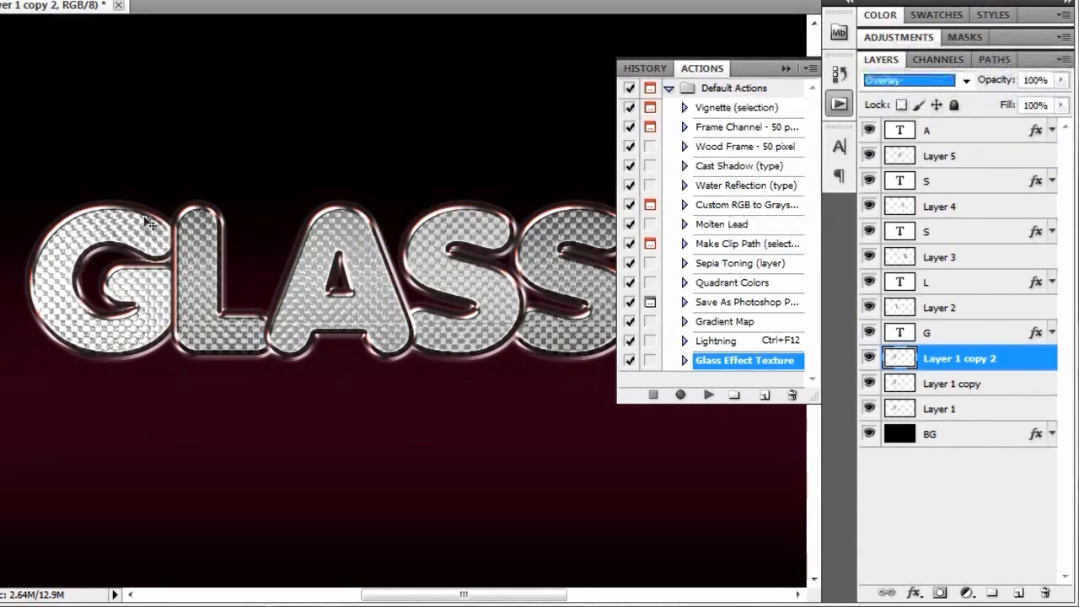
Compare the G with its Overlay copies hidden and shown, and merge them with Layer 1 into one layer at 5% fill.
click(869, 359)
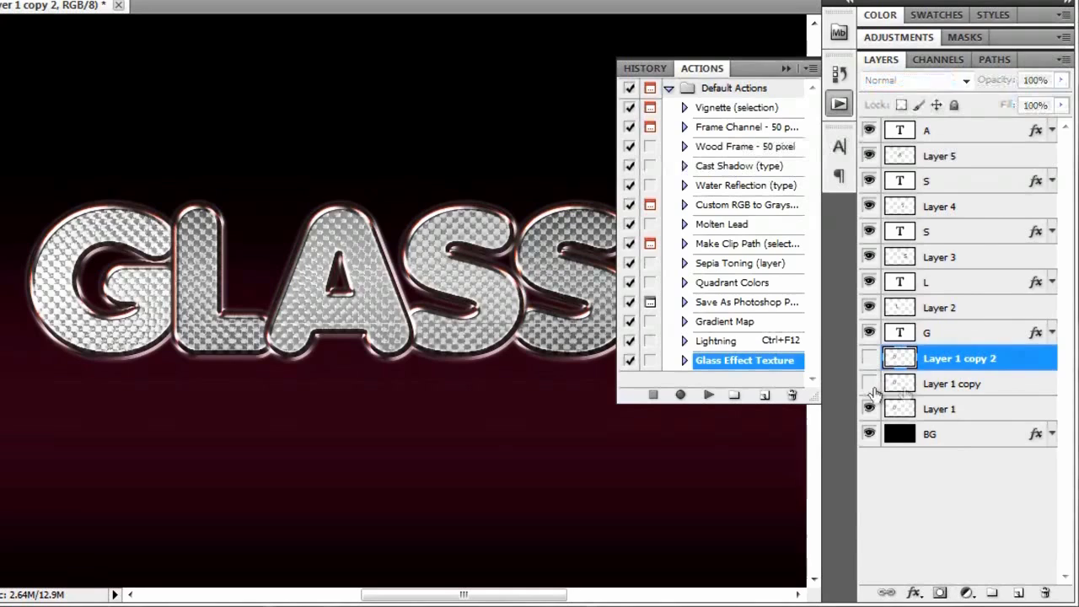
click(869, 384)
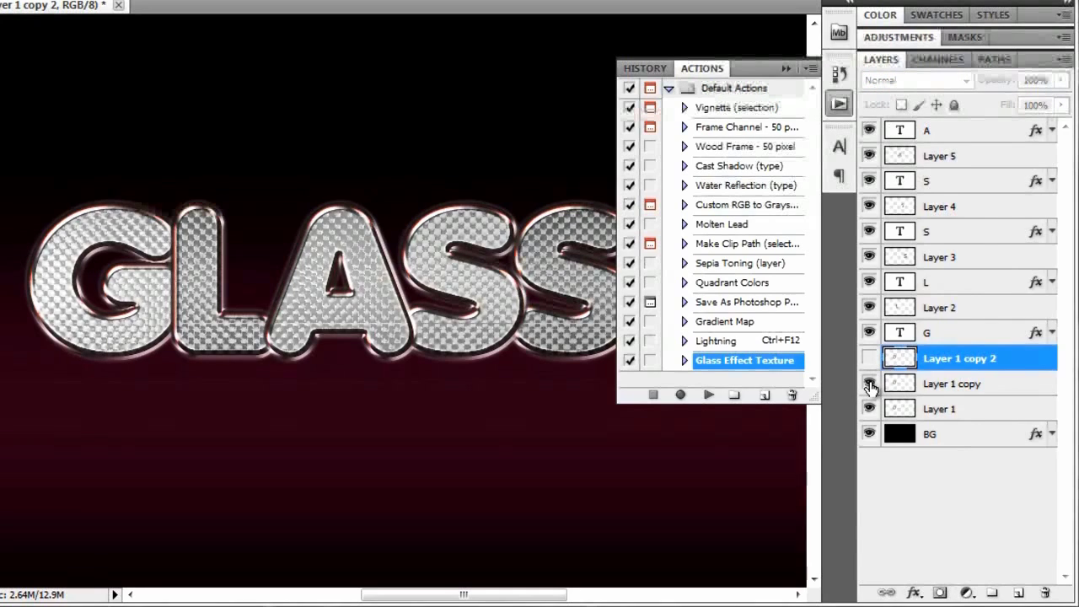
click(868, 358)
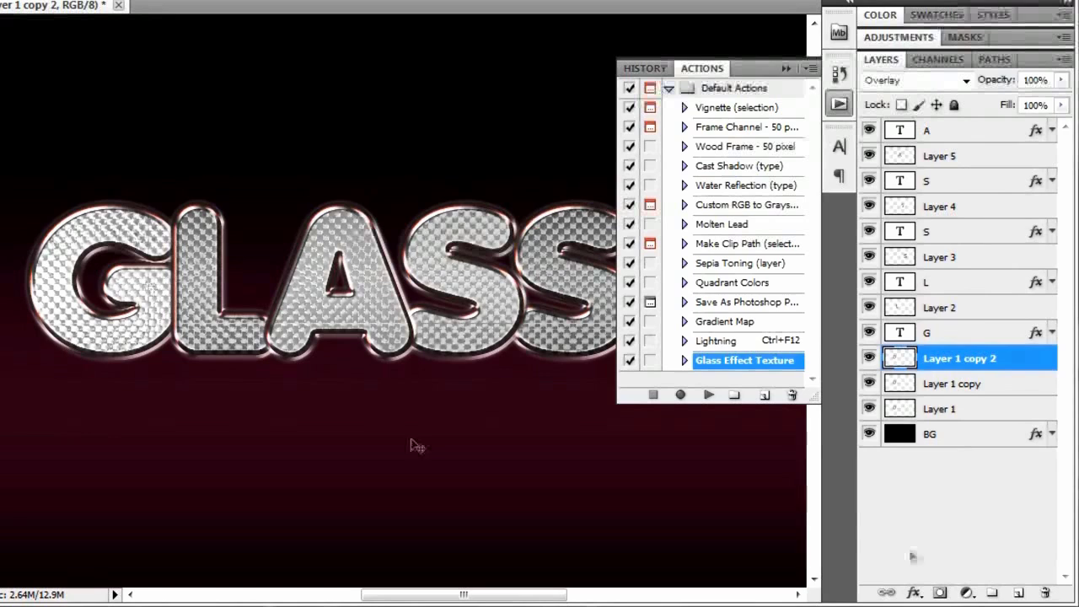
shift+click(959, 411)
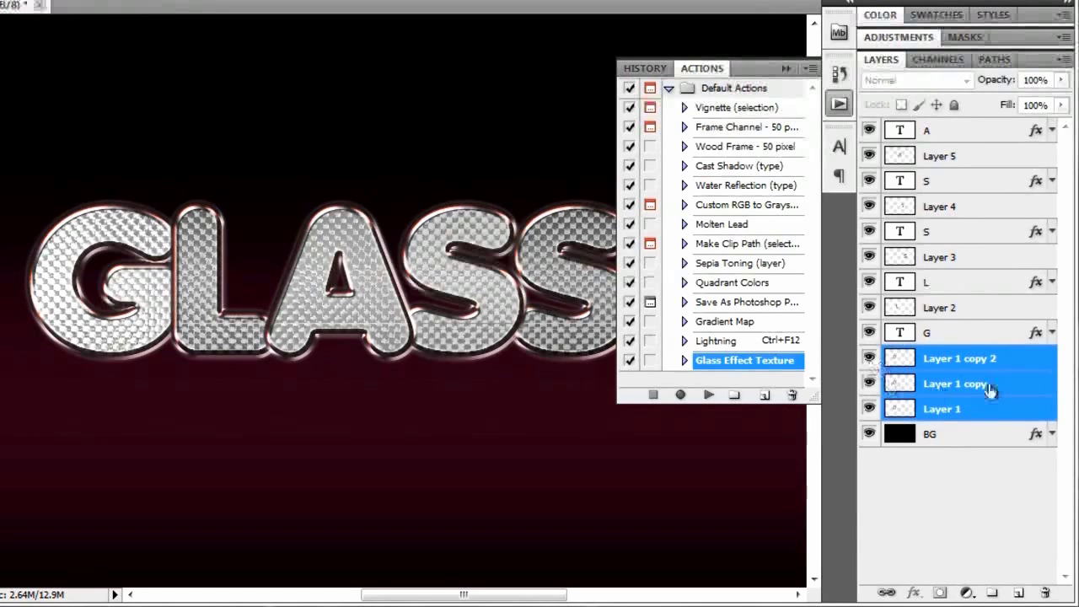
key(ctrl+e)
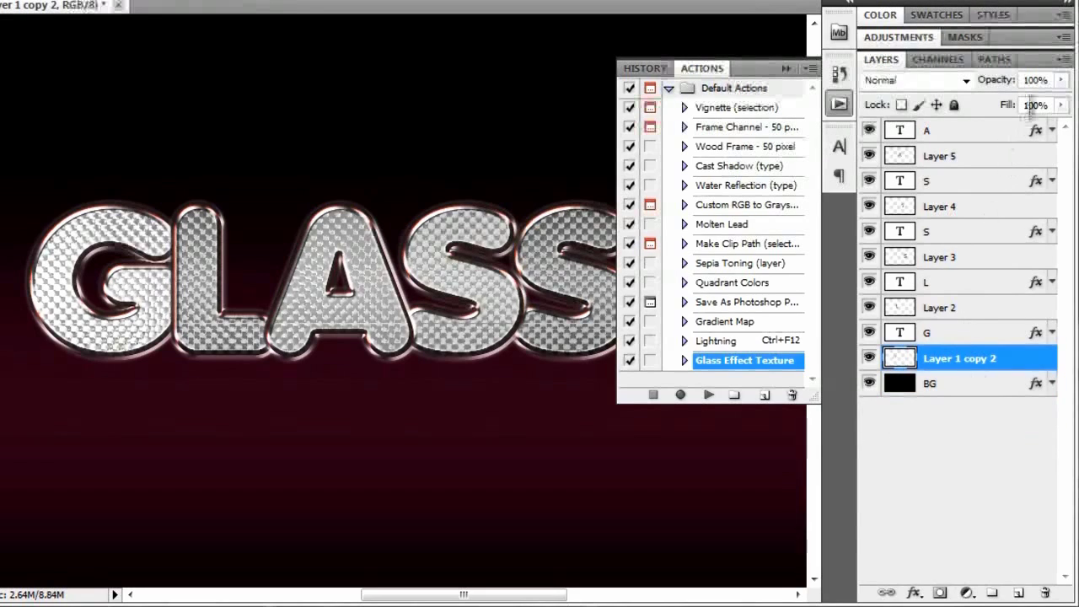
text(5)
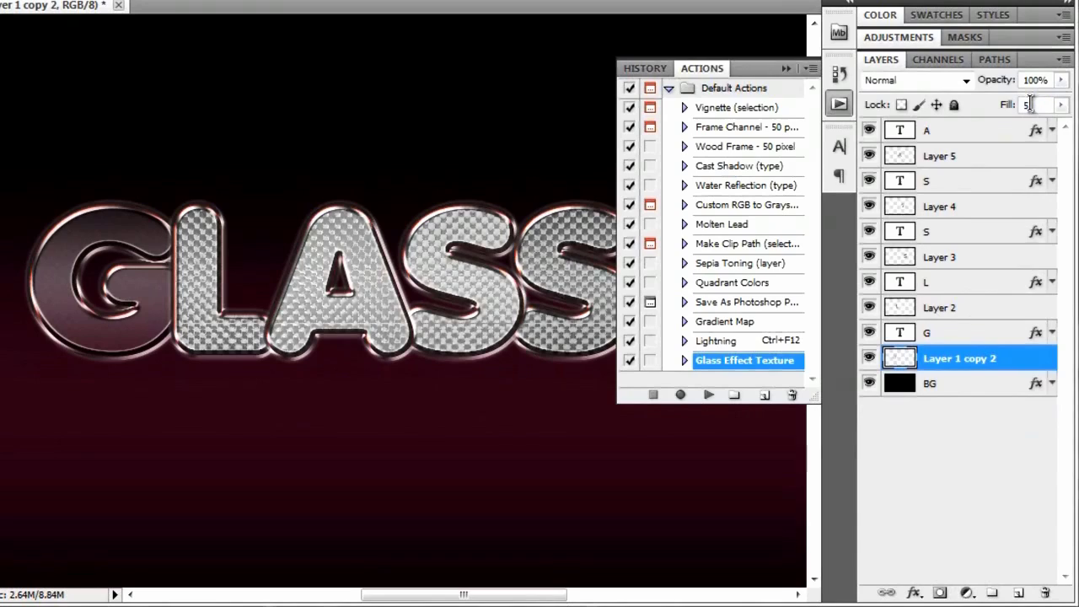
Duplicate the L's texture, Layer 2, twice with Overlay blending and merge both copies with the original.
scroll(91, 278, up, 4)
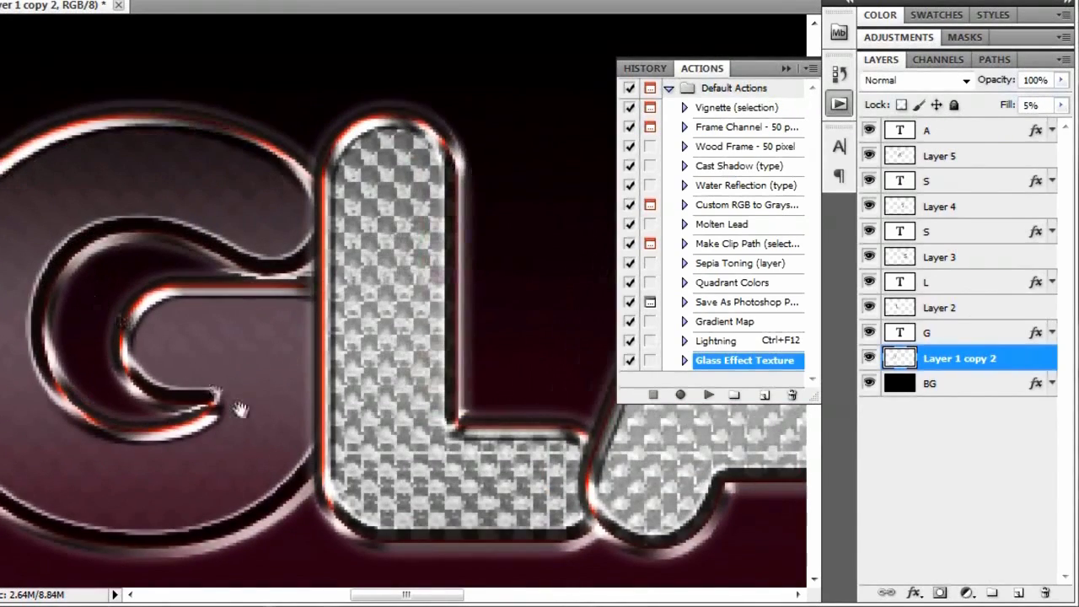
drag(240, 409, 295, 393)
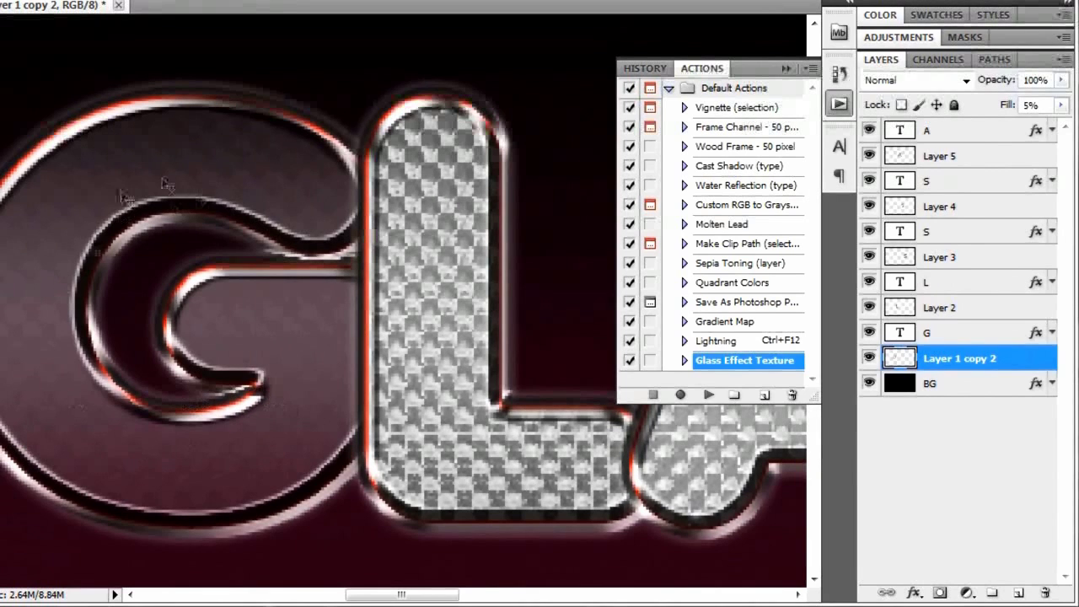
key(ctrl+minus)
key(ctrl+minus)
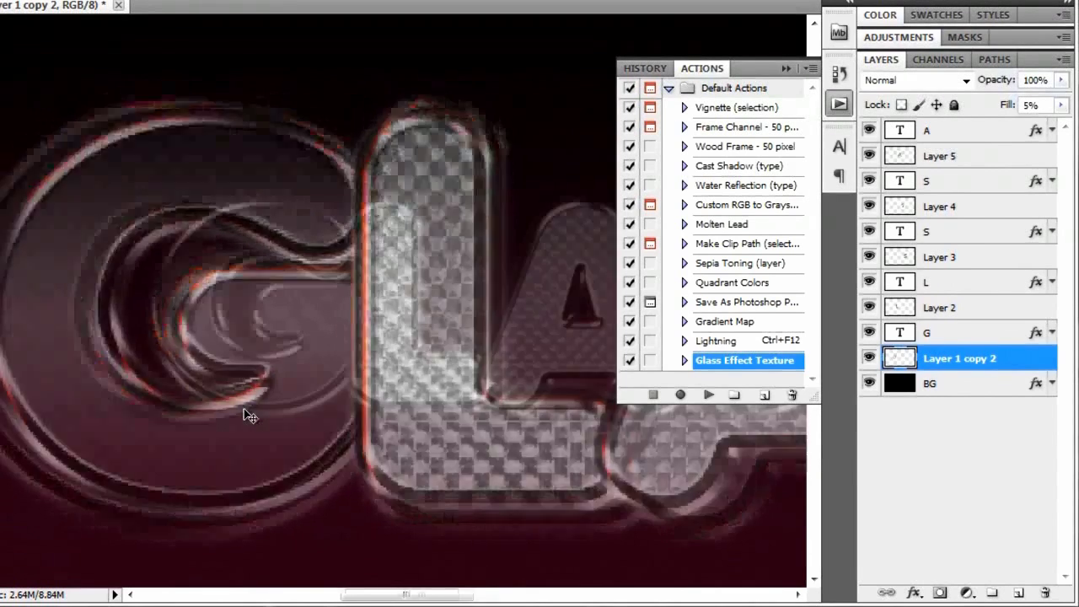
drag(473, 435, 319, 436)
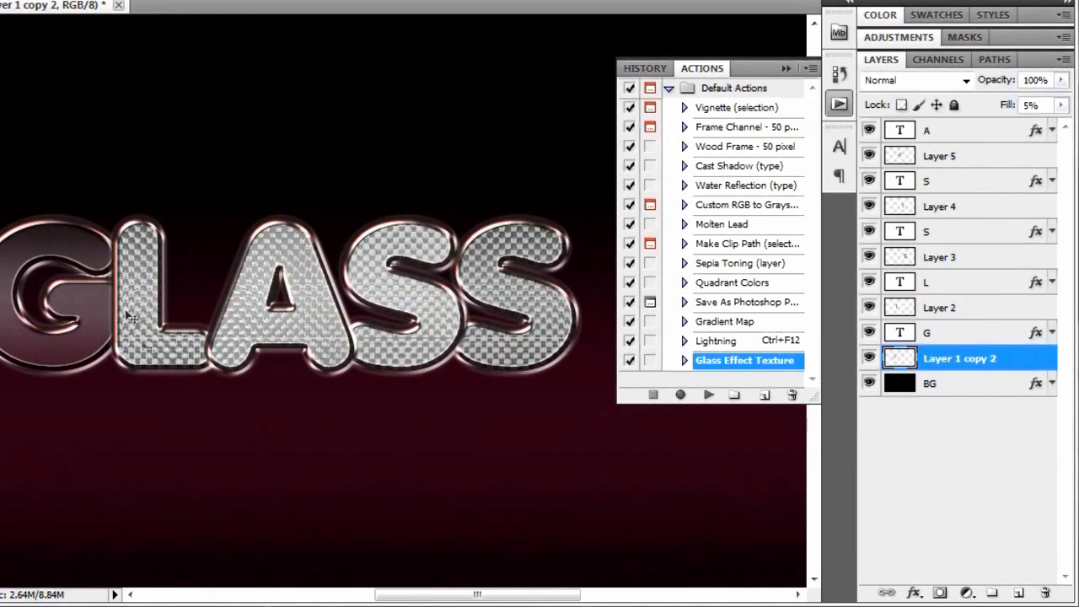
click(959, 310)
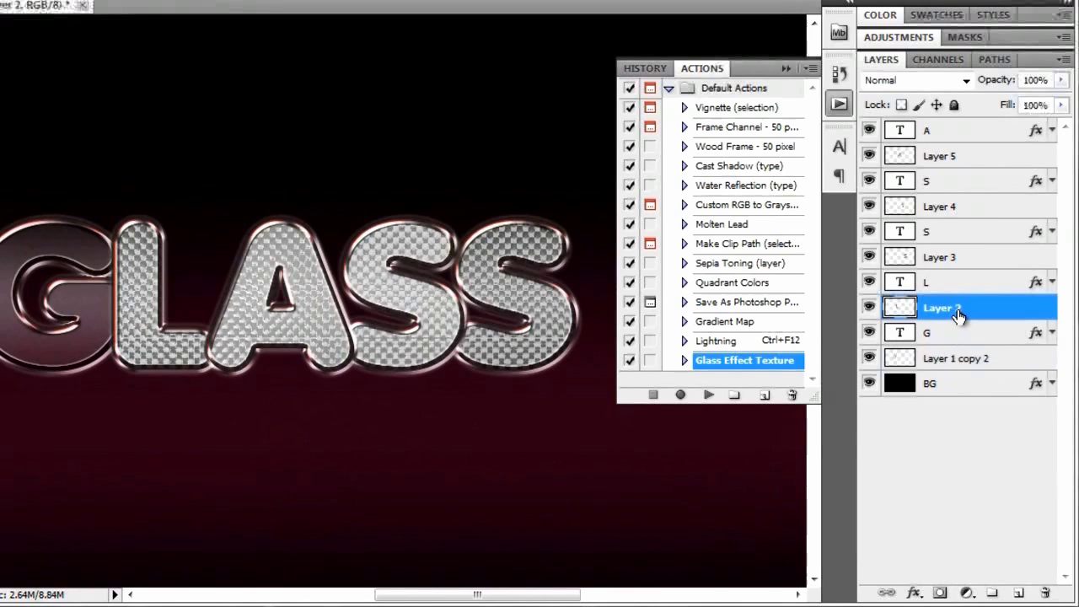
key(ctrl+j)
click(961, 80)
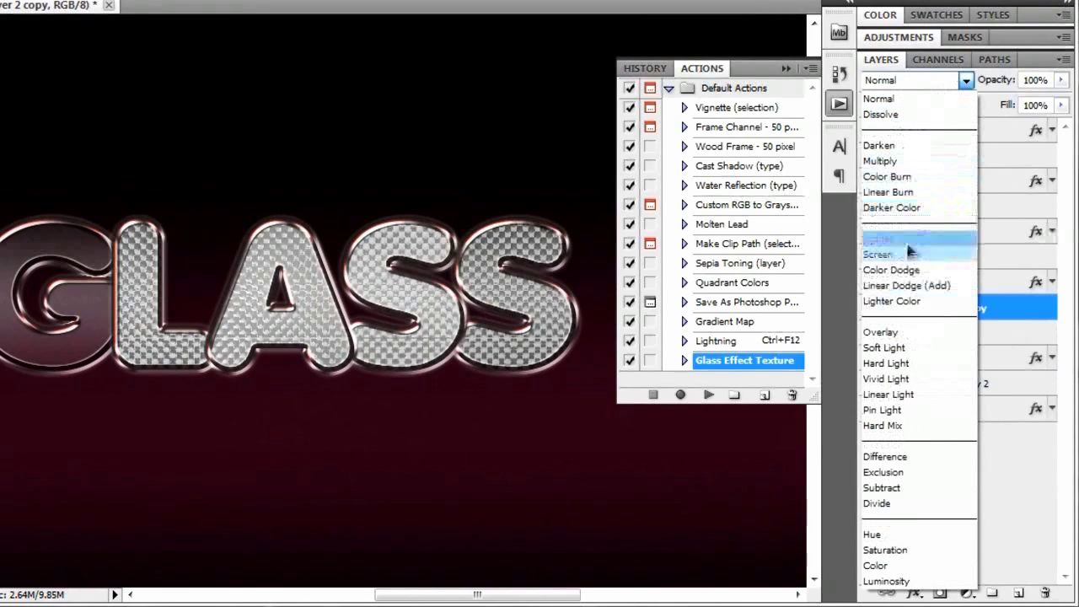
click(880, 332)
key(ctrl+j)
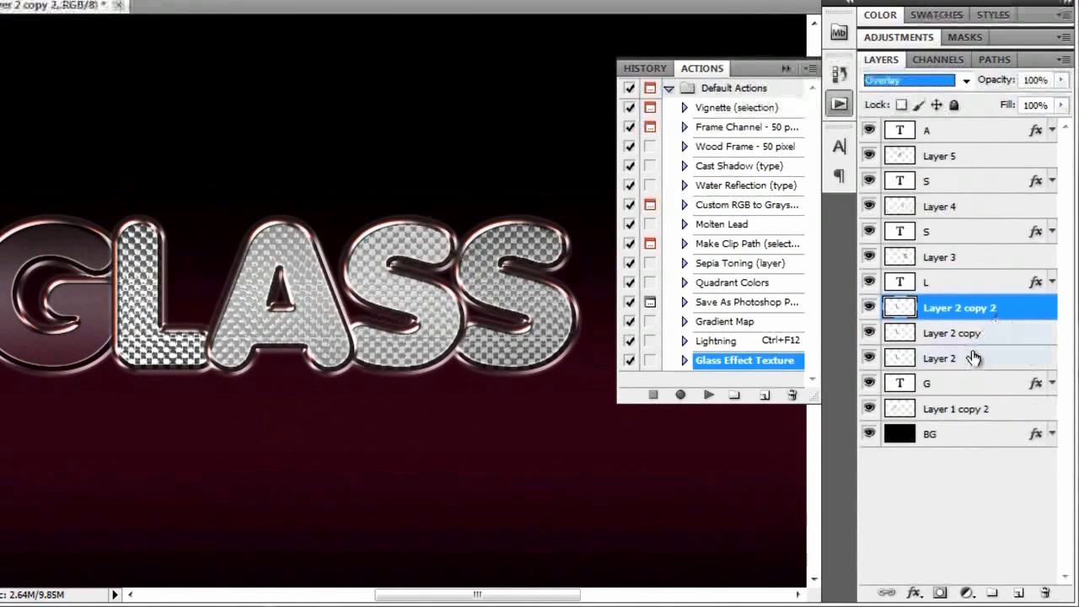
shift+click(973, 358)
key(ctrl+e)
Duplicate the last S's texture, Layer 3, twice with Overlay blending and merge both copies with the original.
click(982, 260)
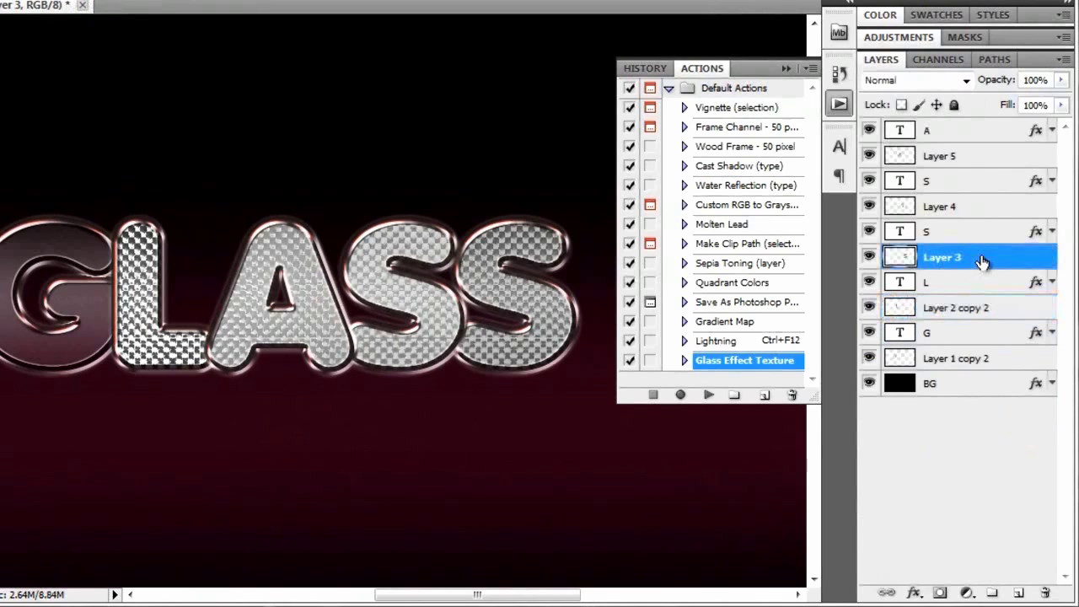
key(ctrl+j)
click(927, 84)
click(961, 263)
key(ctrl+j)
shift+click(982, 308)
key(ctrl+e)
Set the fill to 5% on the merged texture layers of the L and the last S.
click(1035, 79)
click(1035, 105)
text(5)
key(Return)
Duplicate Layer 4, the first S's texture, set the copy to Overlay and duplicate that copy again.
click(969, 207)
key(ctrl+j)
click(910, 80)
click(927, 263)
key(ctrl+j)
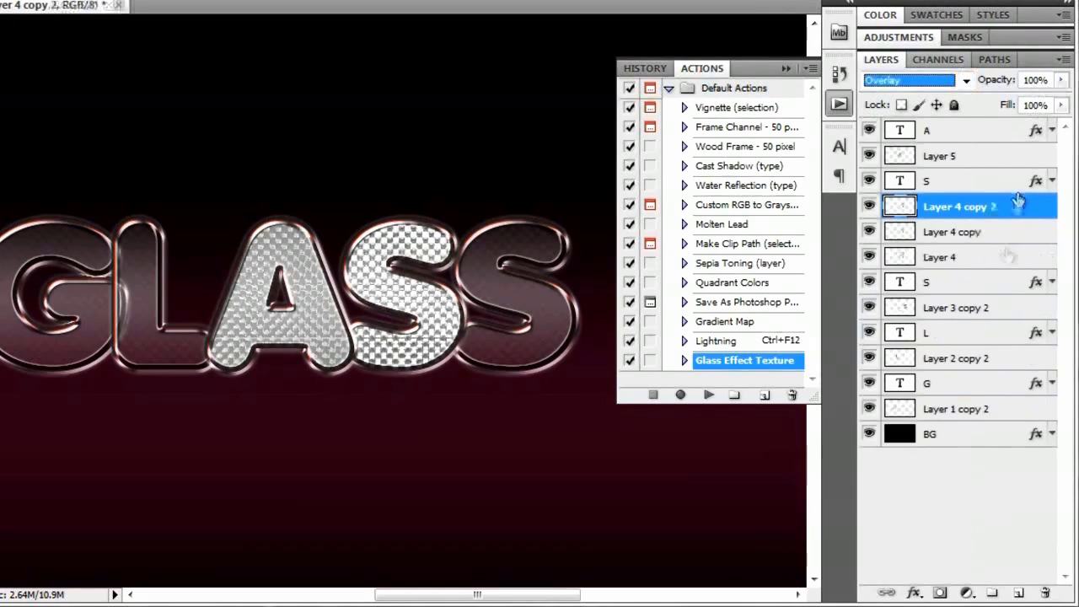
Merge Layer 4 with its two Overlay copies and set the merged layer's fill to 5%.
shift+click(1007, 257)
key(ctrl+e)
click(1035, 105)
text(5)
key(Return)
Duplicate Layer 5, the A's texture, set the copy to Overlay and duplicate that copy again.
click(961, 156)
key(ctrl+j)
click(927, 80)
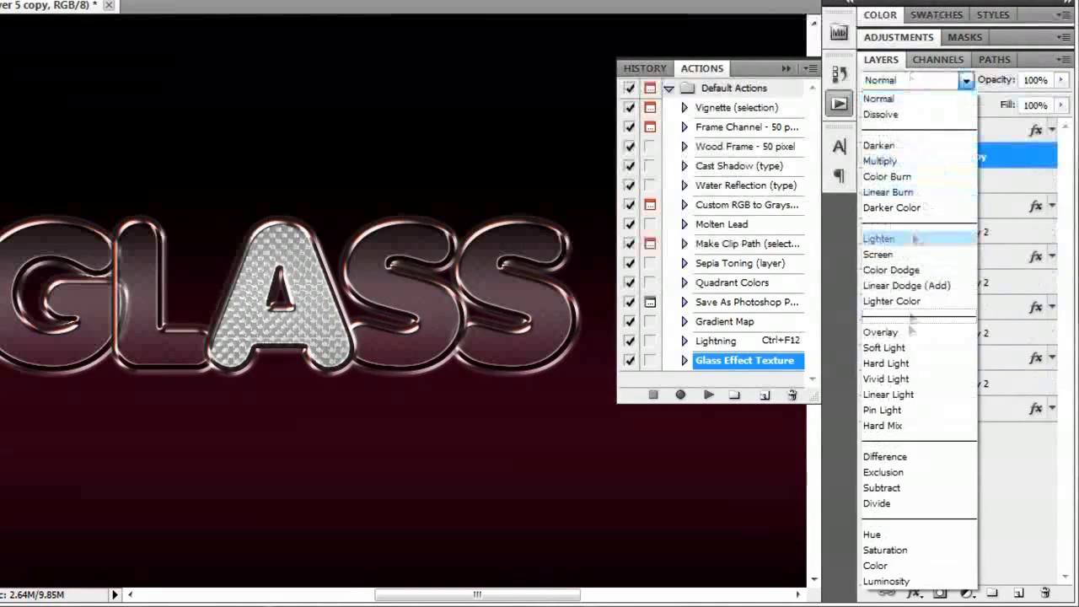
click(893, 332)
key(ctrl+j)
Merge Layer 5 with its two Overlay copies and set the merged layer's fill to 5%.
shift+click(969, 206)
key(ctrl+e)
click(1035, 104)
text(5)
key(Return)
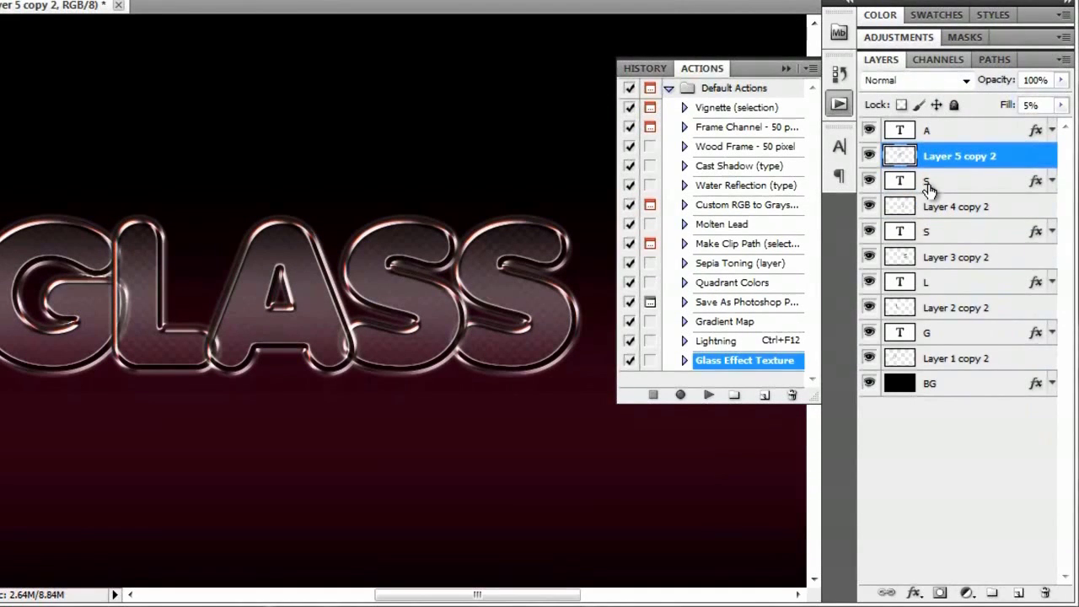
Hide the list of actions and group all the letter and texture layers, leaving only BG outside the group.
click(838, 104)
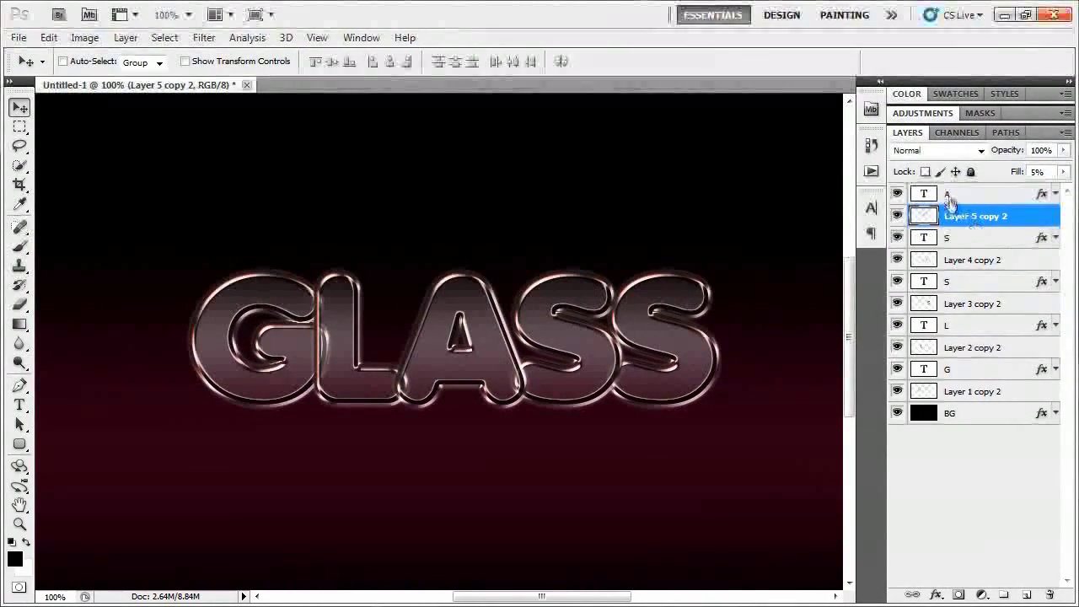
click(948, 196)
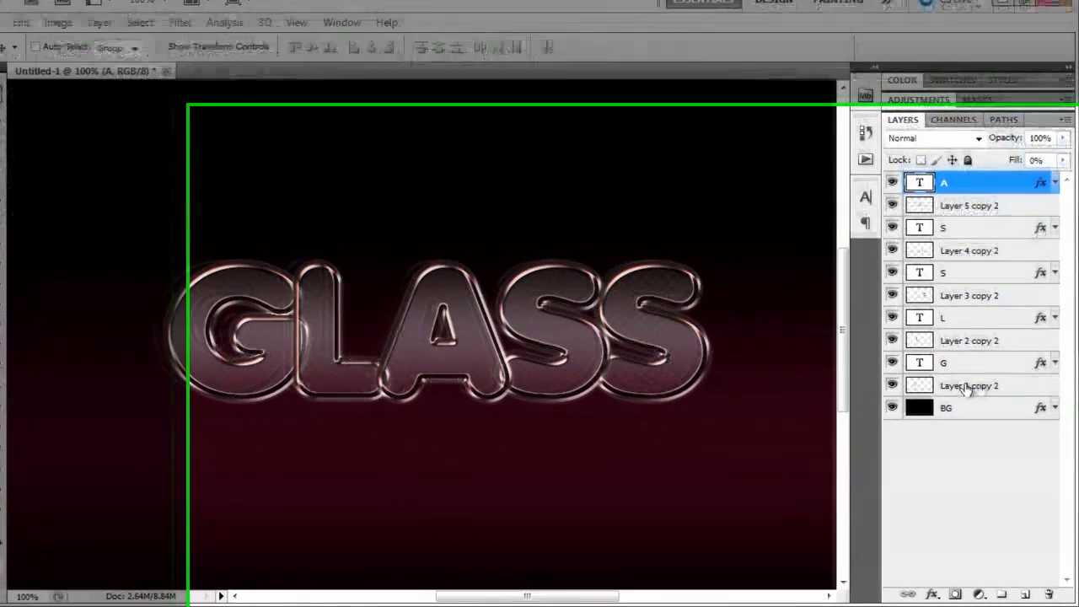
shift+click(984, 389)
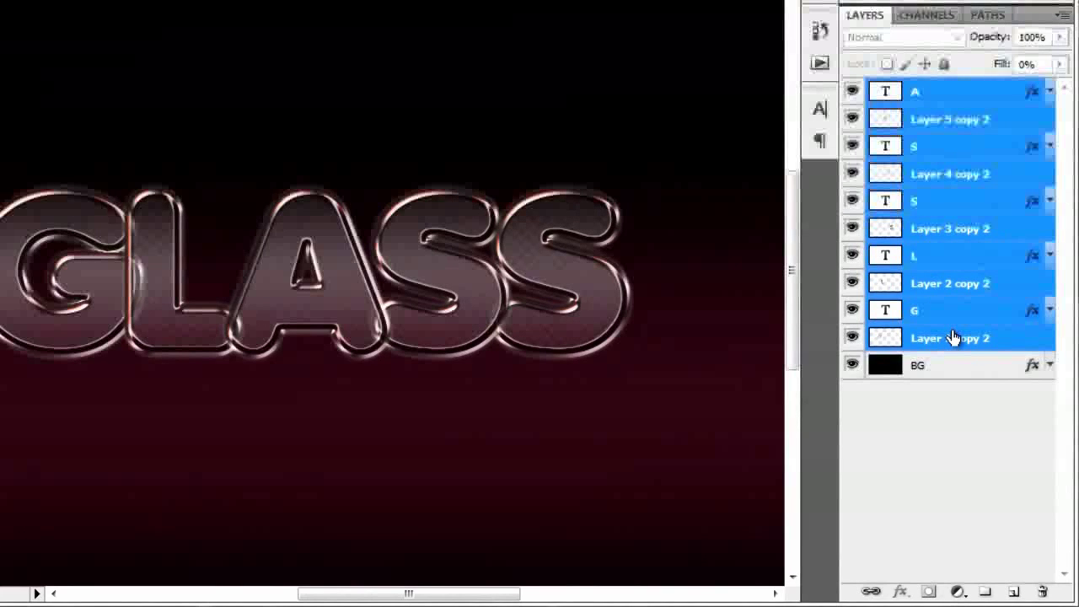
key(ctrl+g)
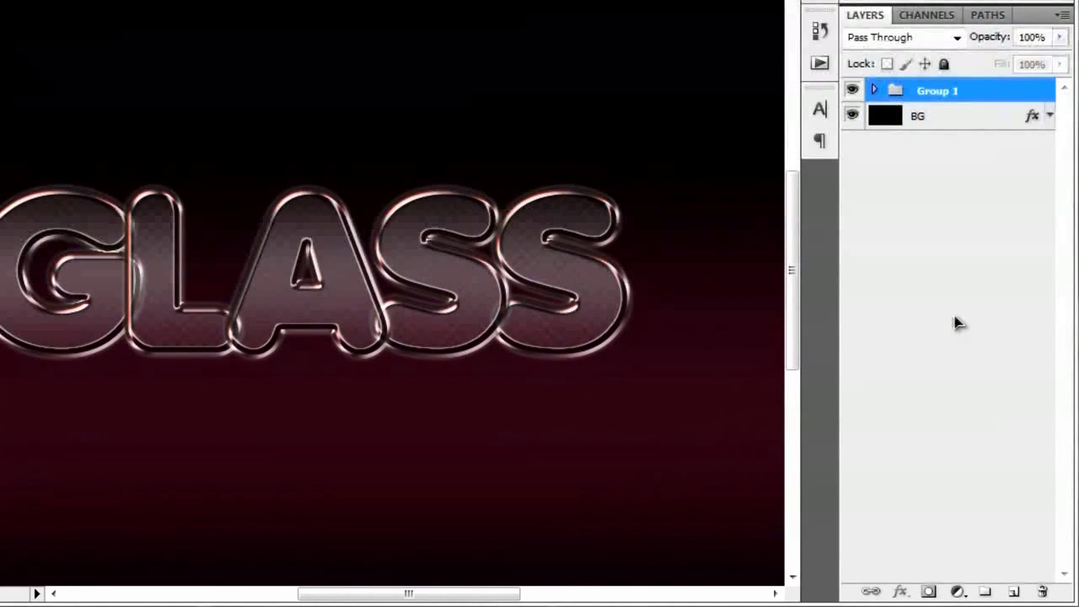
Rename Group 1 as glass and make BG the active layer.
double_click(935, 91)
text(glass)
key(Return)
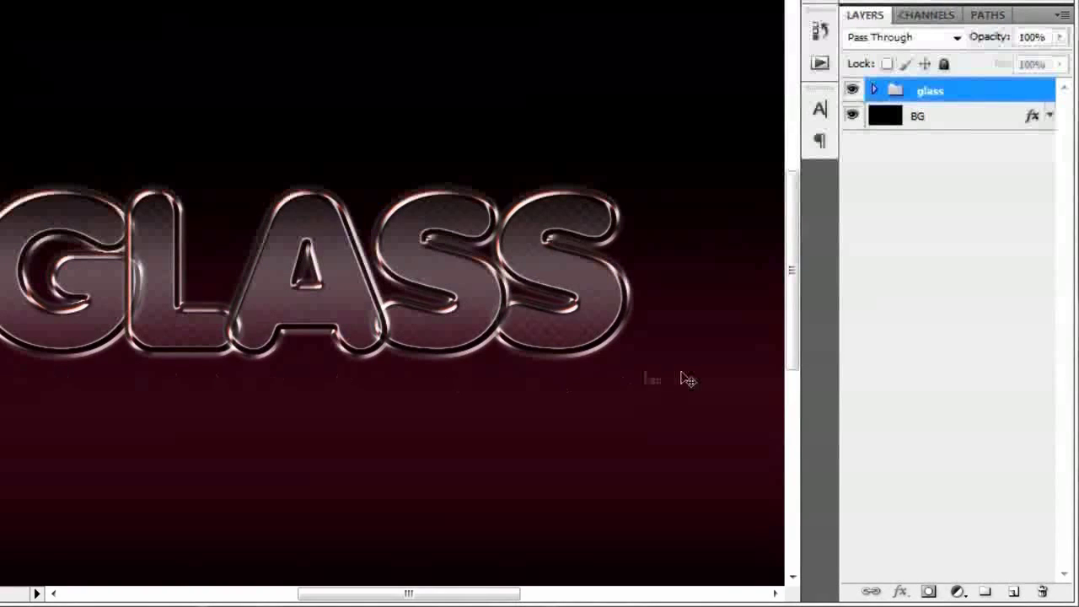
click(872, 122)
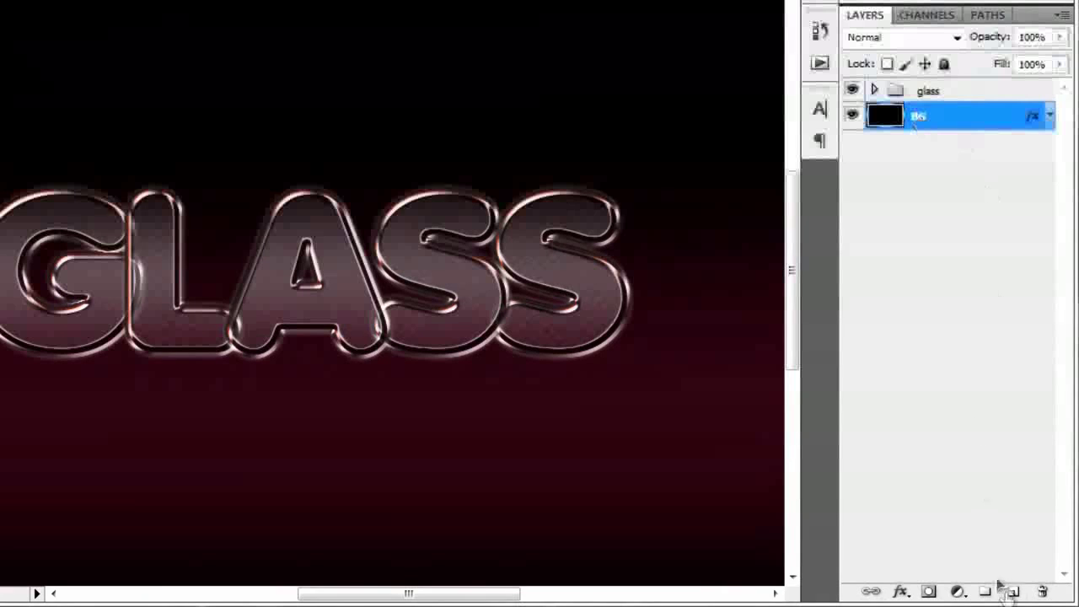
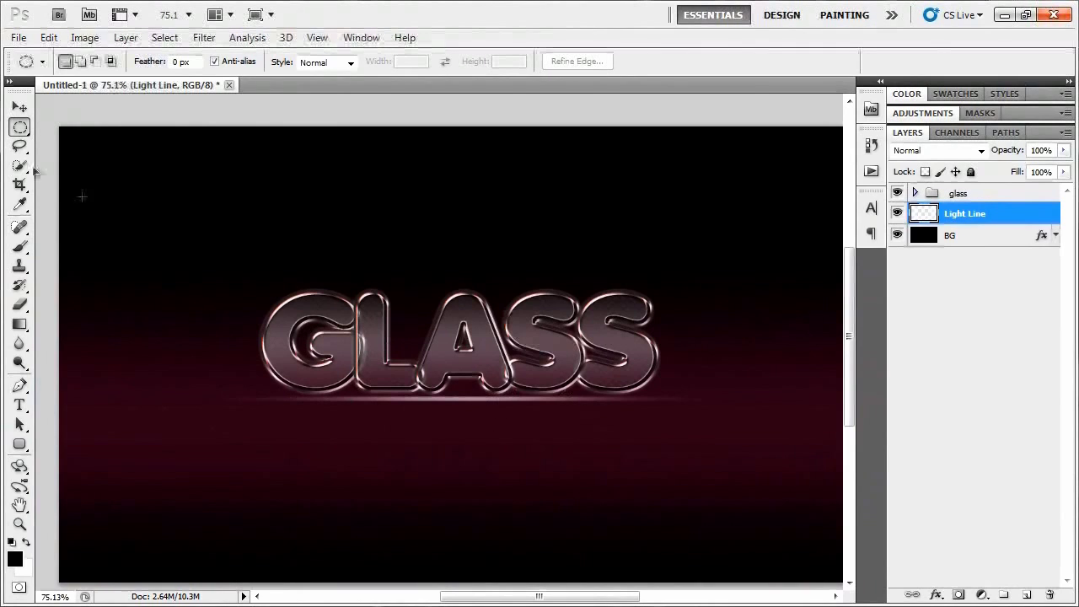
Nudge the Light Line layer vertically until the line sits just beneath the bottom edge of the GLASS letters.
click(18, 108)
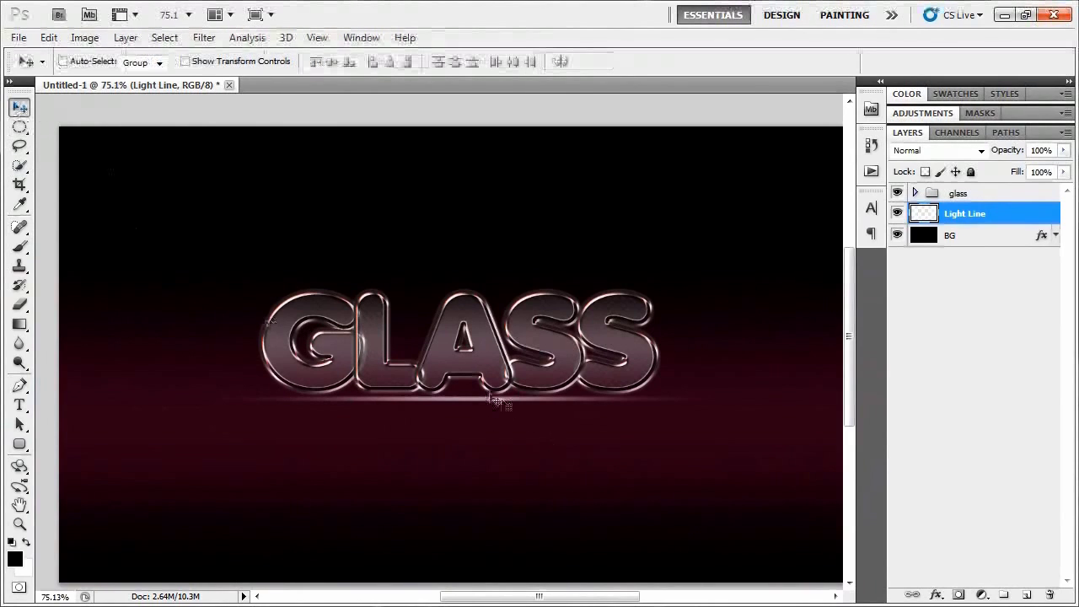
key(ctrl+plus)
key(Up)
key(Up)
key(Up)
key(Up)
key(Up)
key(Up)
key(Up)
key(Up)
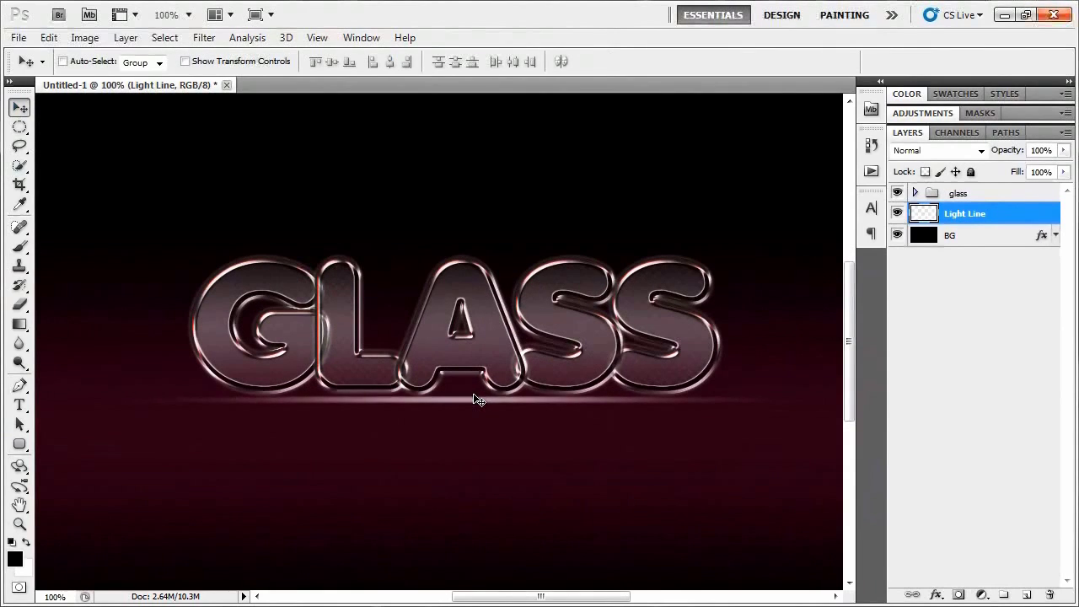
key(Down)
key(Down)
key(Down)
key(Down)
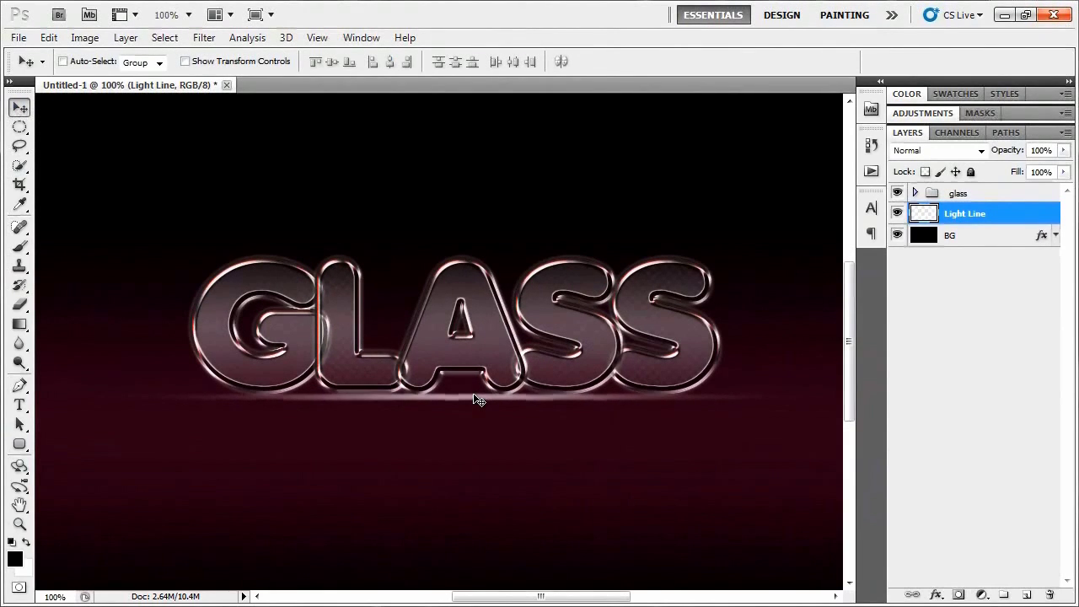
key(Up)
key(Up)
key(Up)
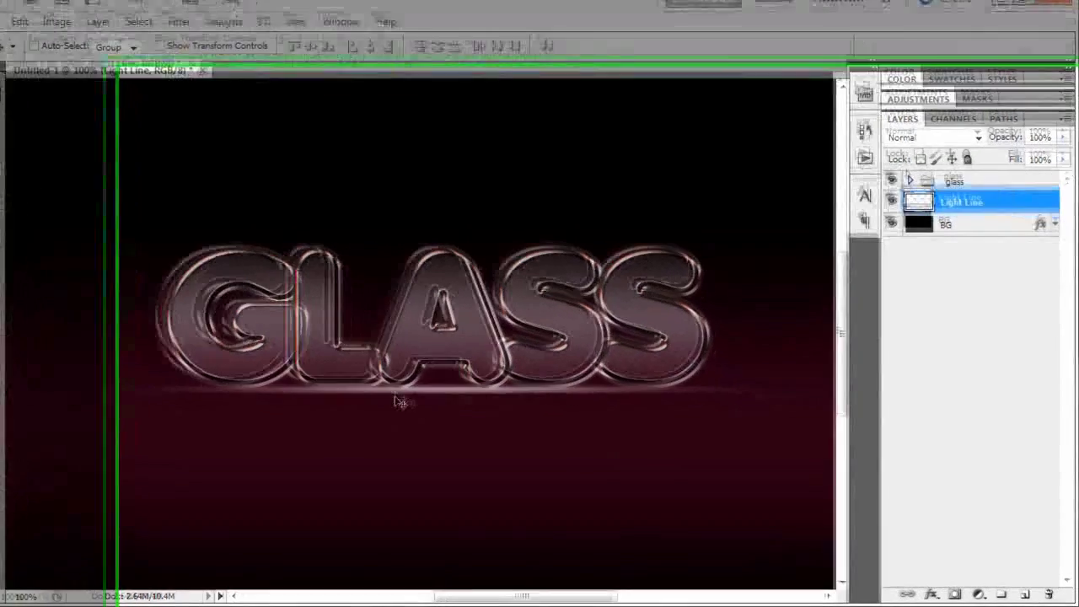
Duplicate the Light Line layer with the copy at 81% opacity and merge the two layers.
key(ctrl+j)
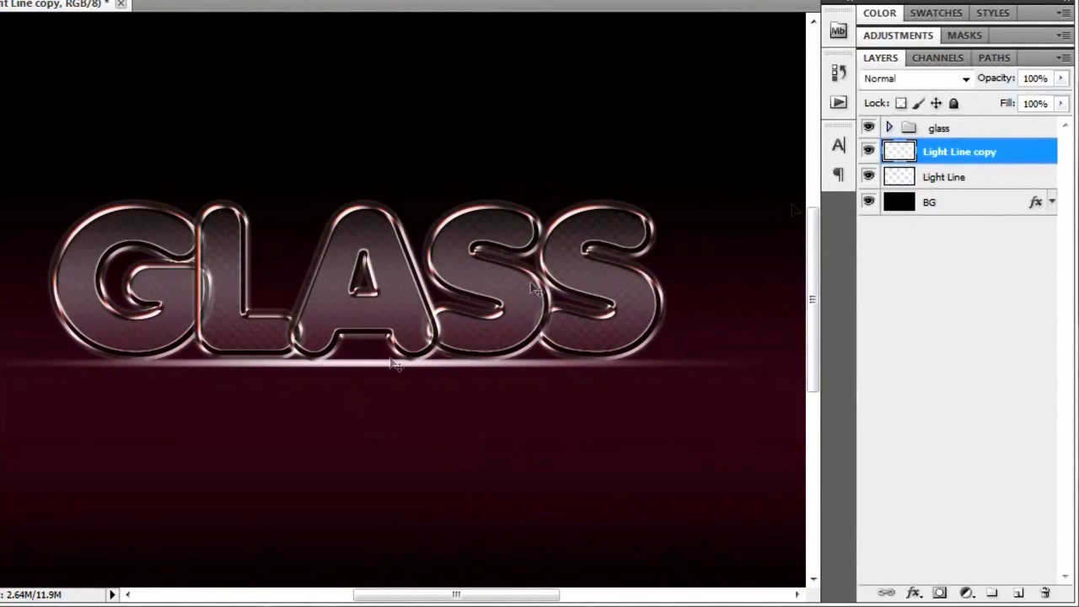
drag(1001, 85, 991, 83)
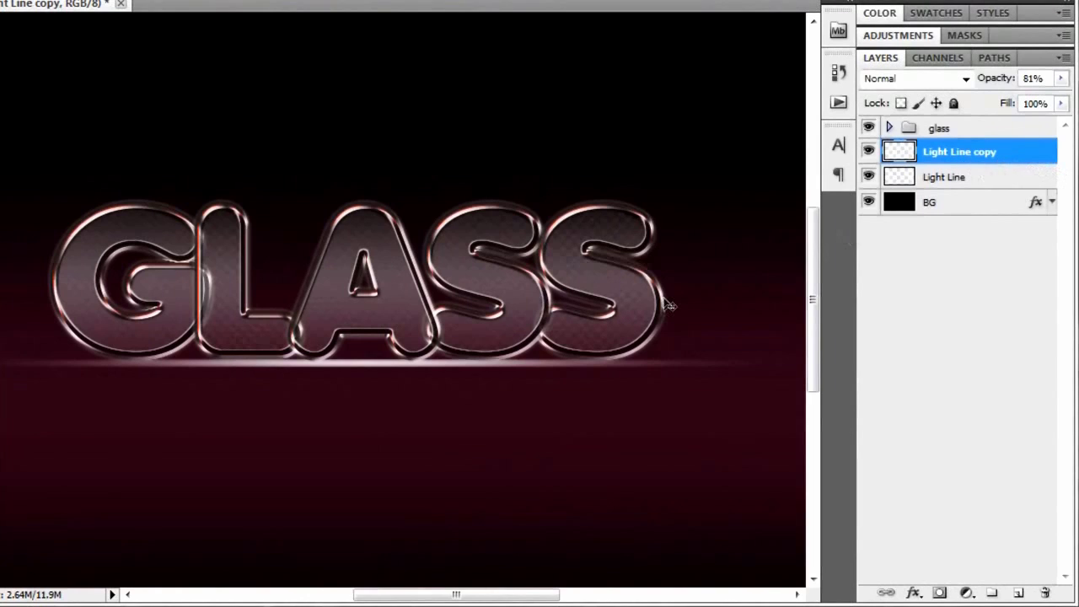
shift+click(975, 176)
key(ctrl+e)
Rename the merged line layer as Light Line.
double_click(983, 152)
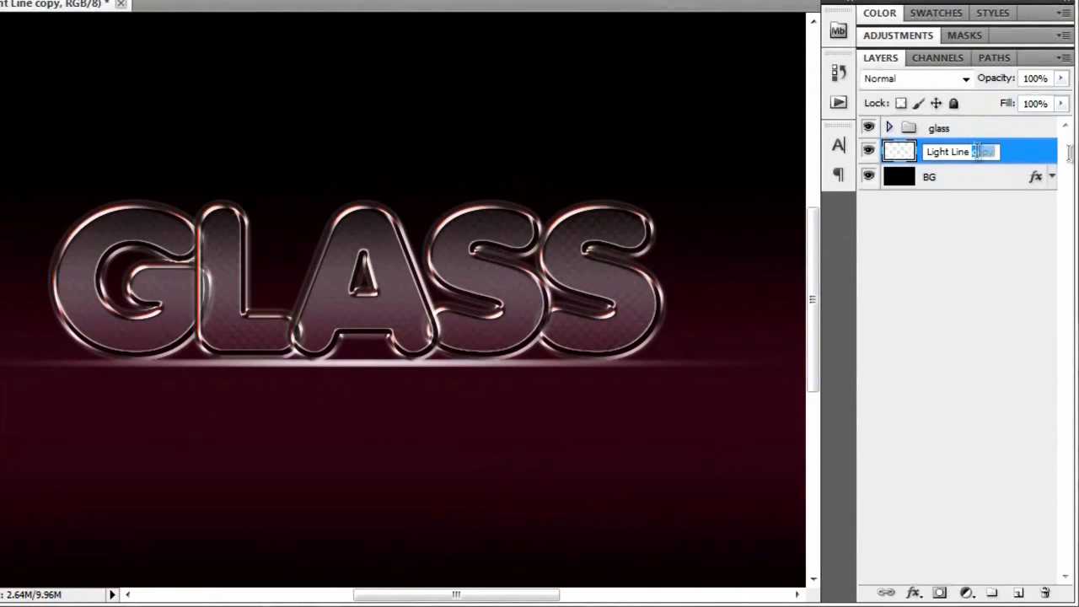
key(BackSpace)
key(Return)
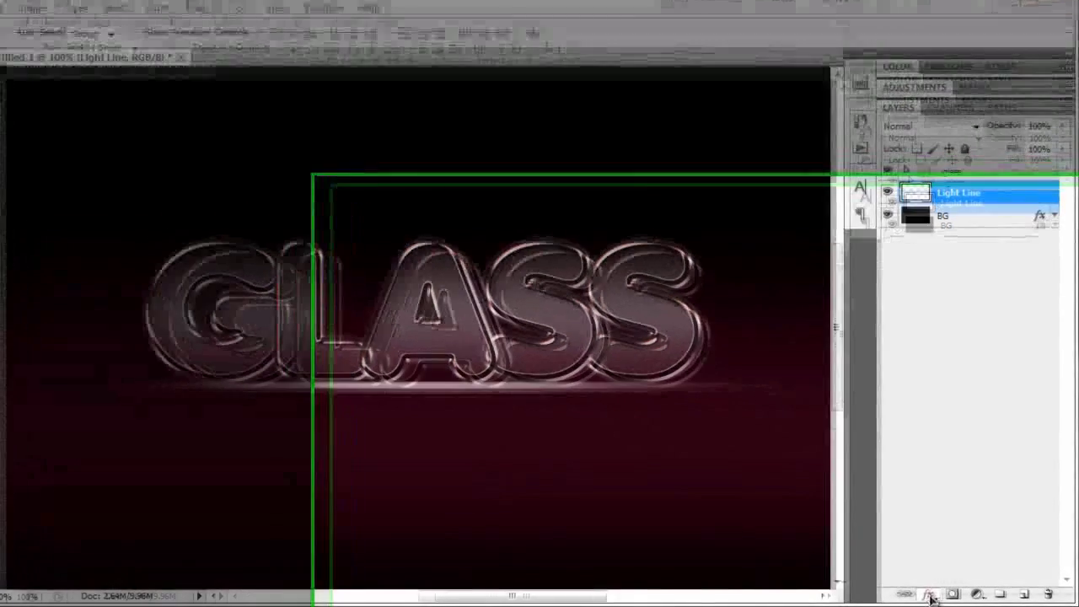
Add a bright red Outer Glow to Light Line and collapse its effects list.
click(934, 594)
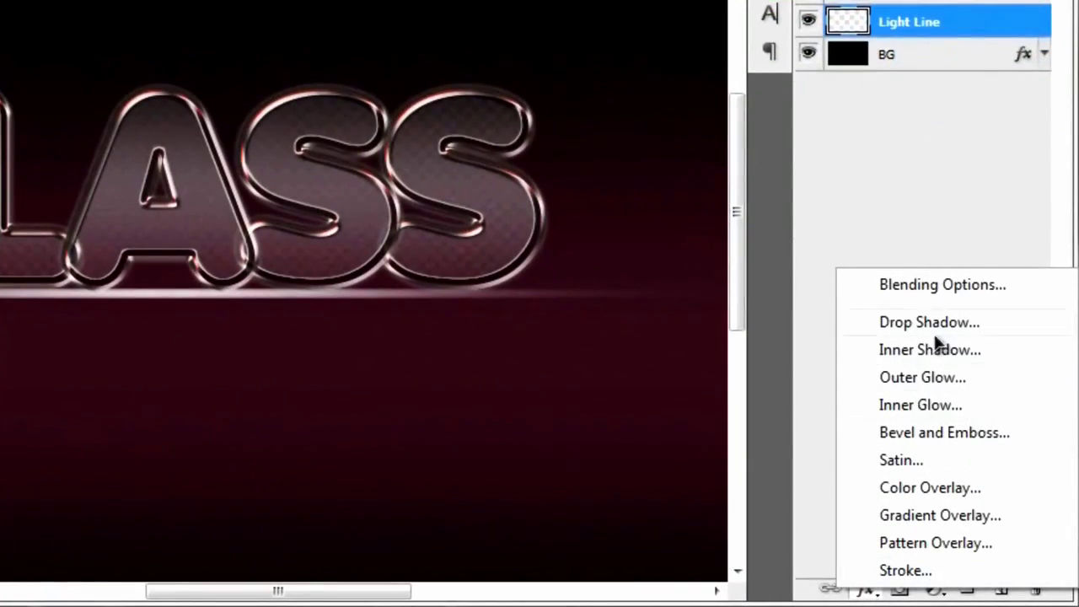
click(992, 380)
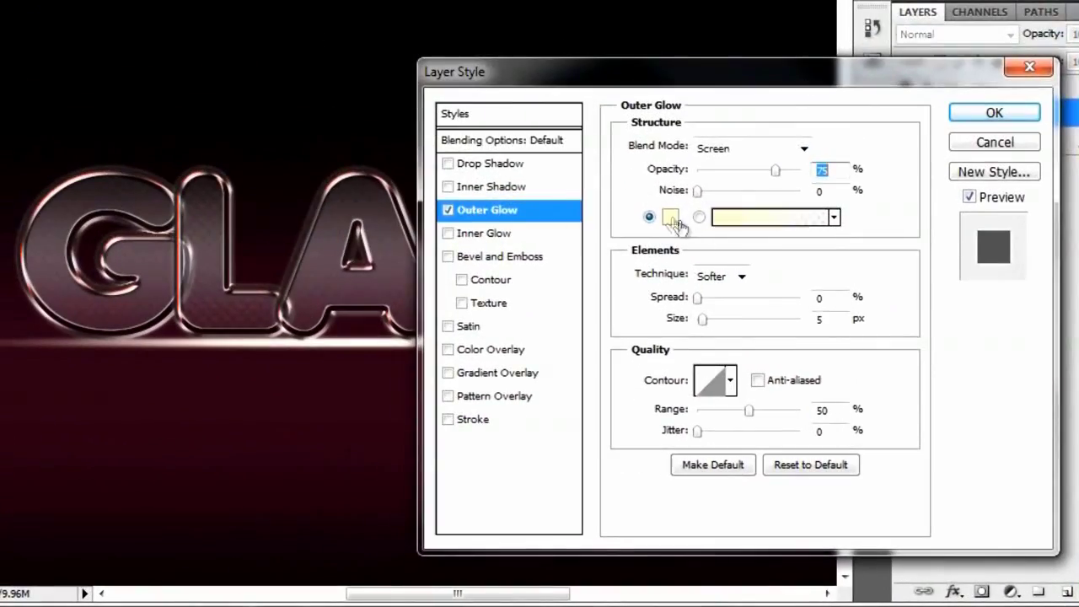
click(670, 218)
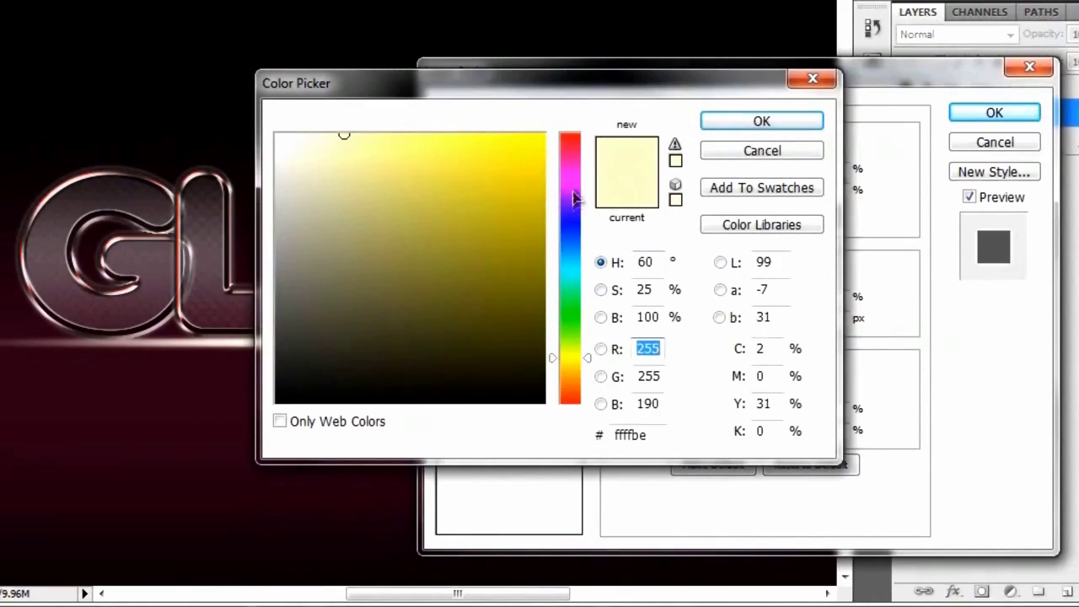
click(569, 135)
drag(531, 133, 626, 61)
click(725, 121)
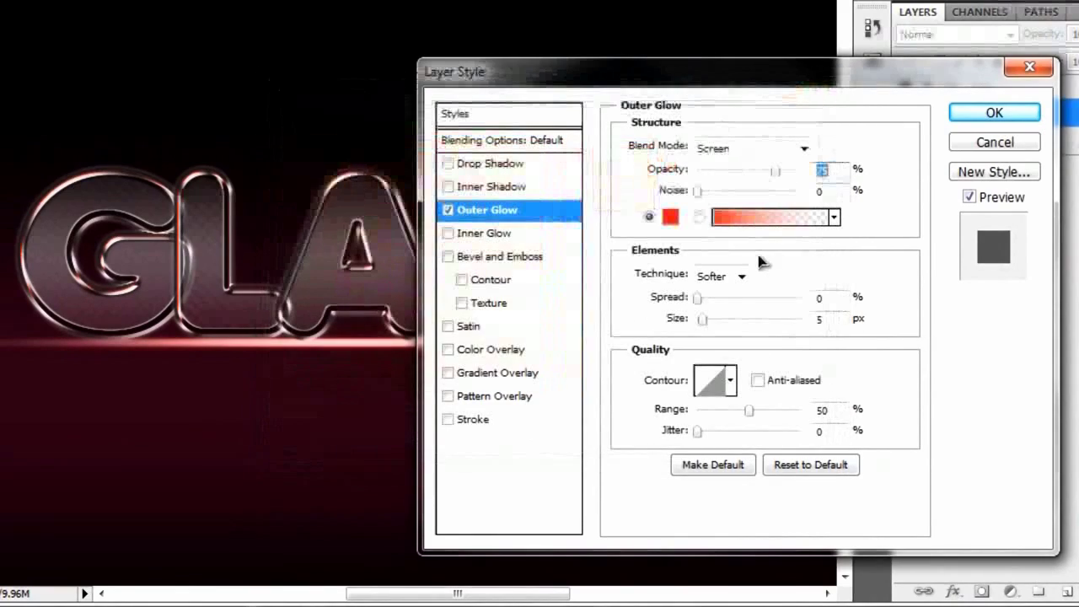
click(990, 115)
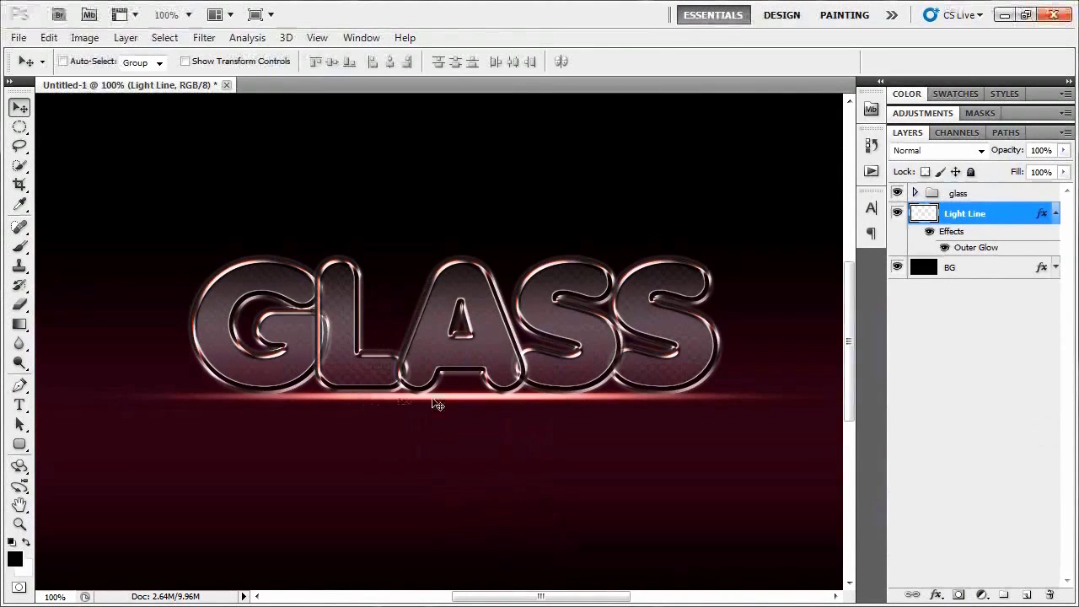
click(1056, 214)
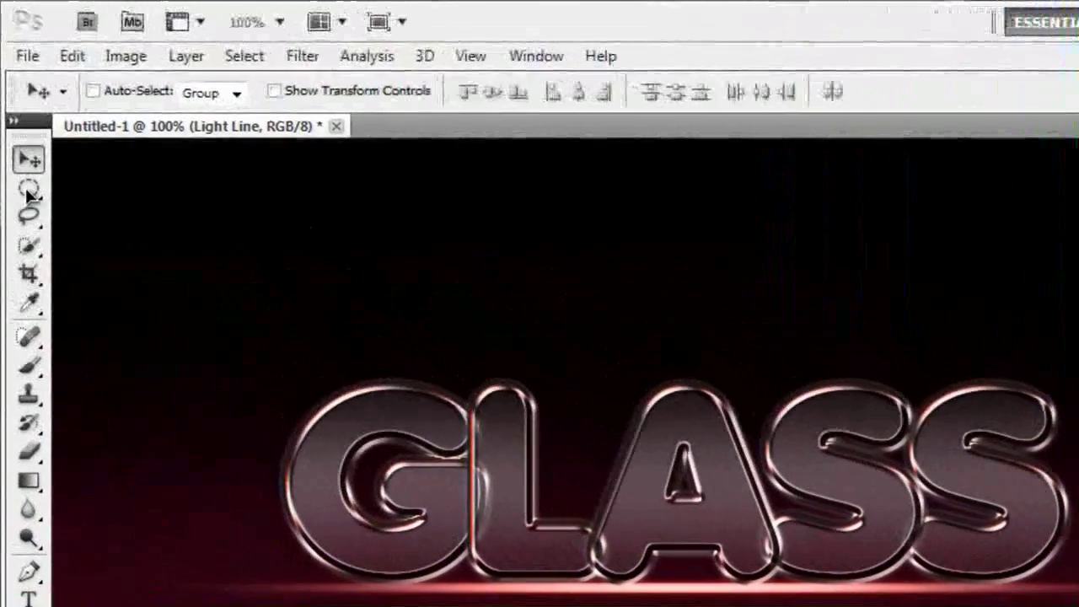
Select a small ellipse of Light Line beneath the G with the Elliptical Marquee and copy it to a new layer.
click(20, 127)
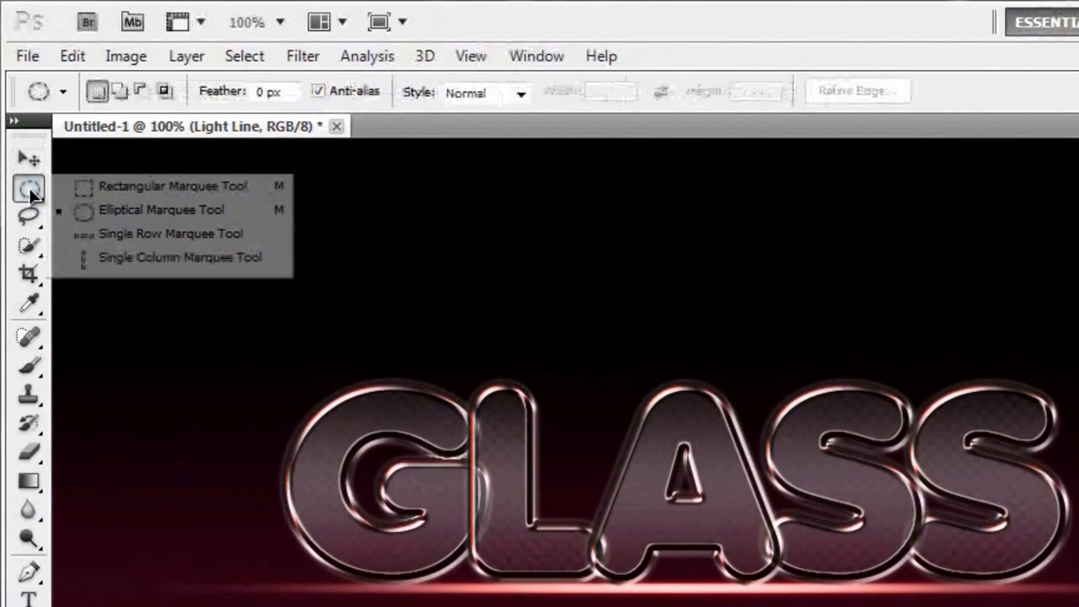
click(82, 211)
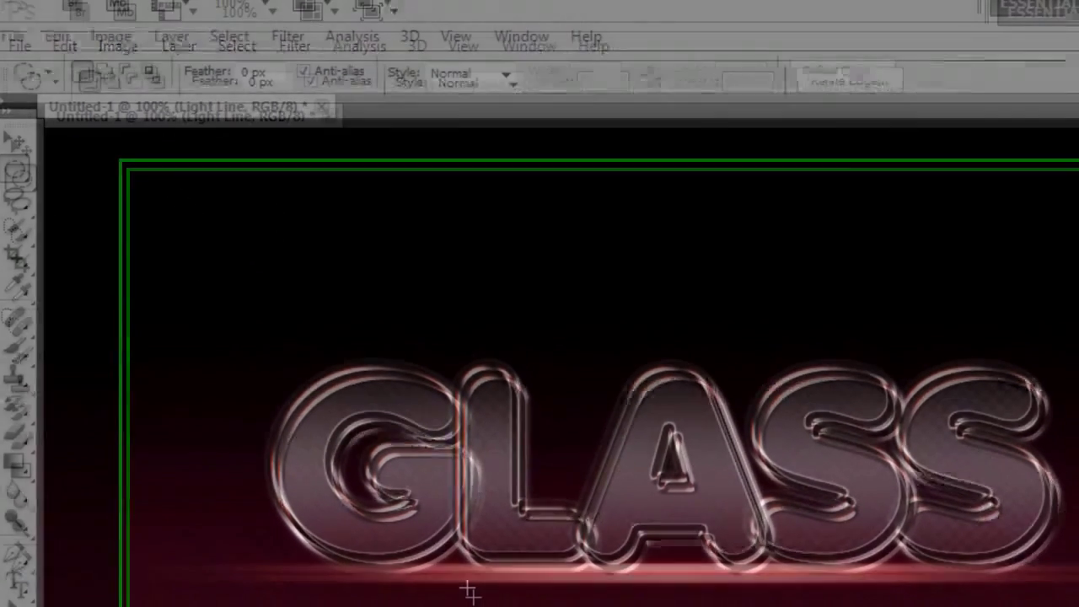
scroll(256, 411, up, 3)
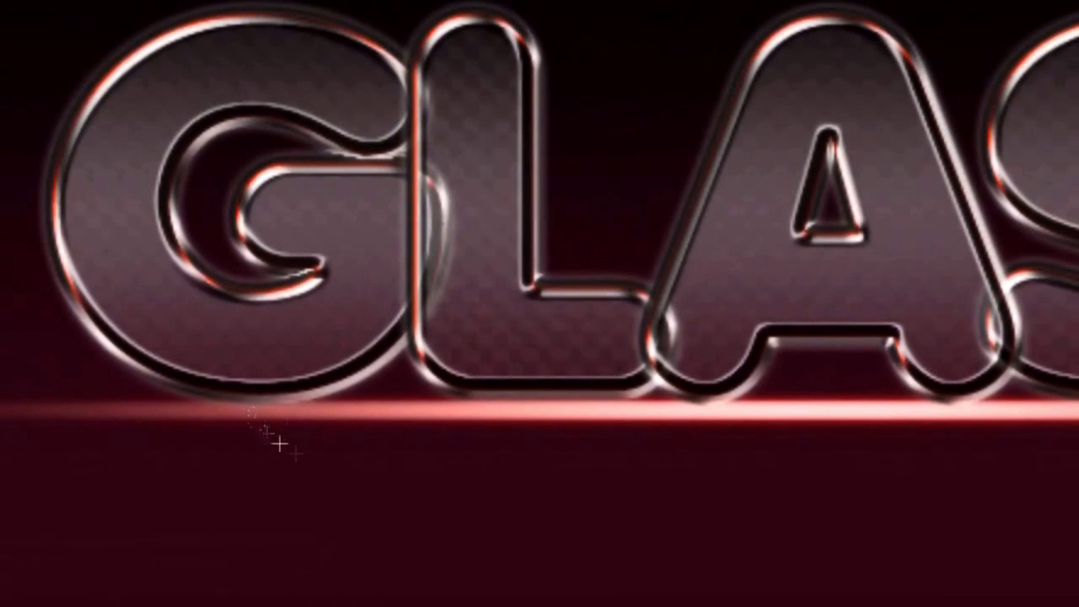
drag(337, 453, 325, 447)
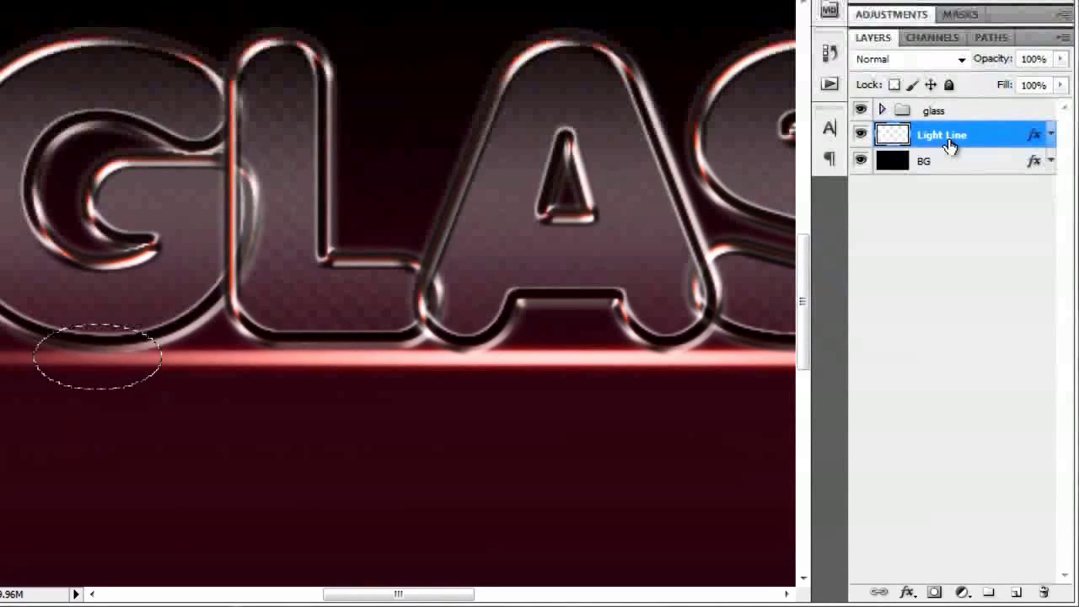
key(ctrl+j)
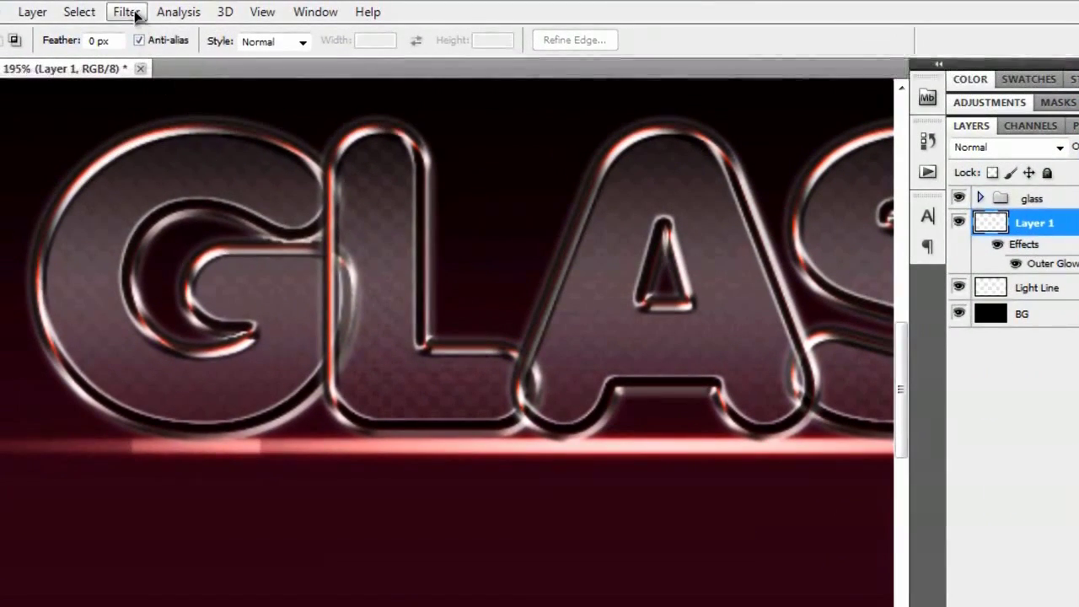
Apply a Motion Blur with angle 0° and distance 20 pixels to the copied piece beneath the G.
click(135, 13)
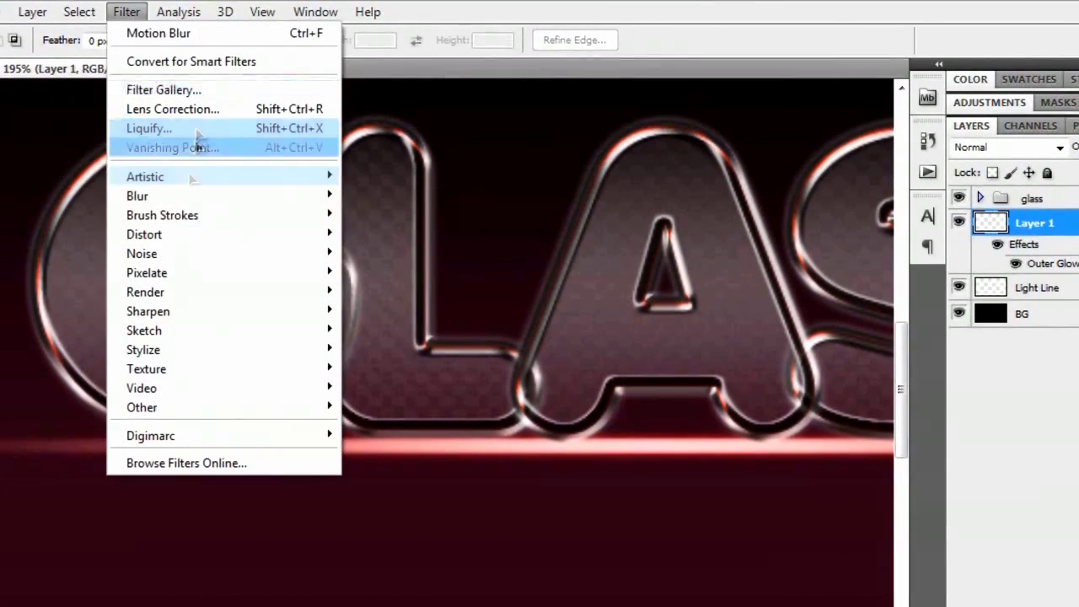
mouse_move(140, 201)
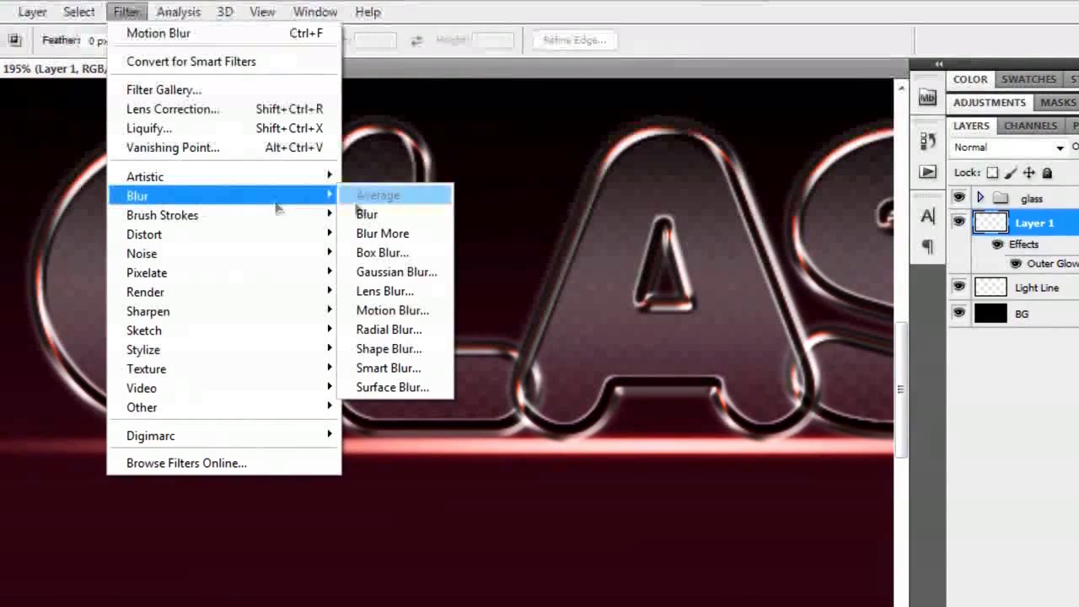
click(410, 310)
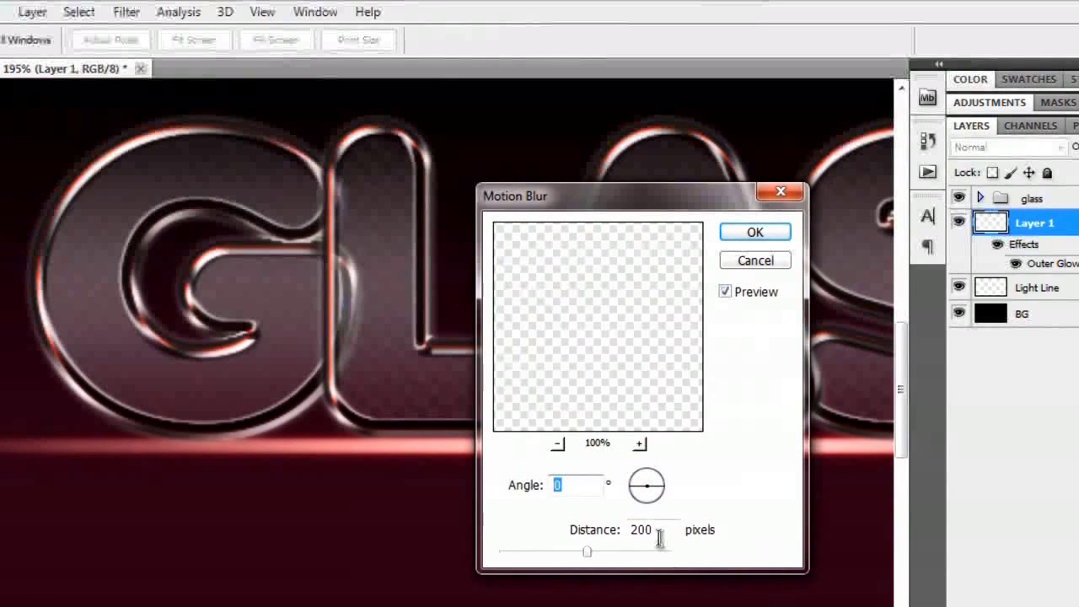
key(BackSpace)
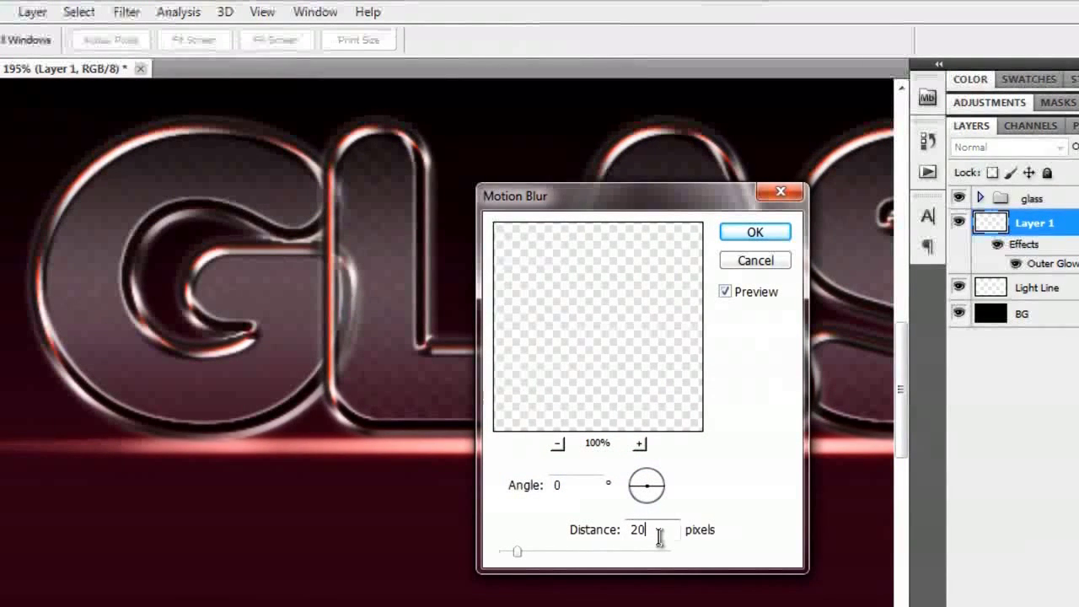
click(748, 234)
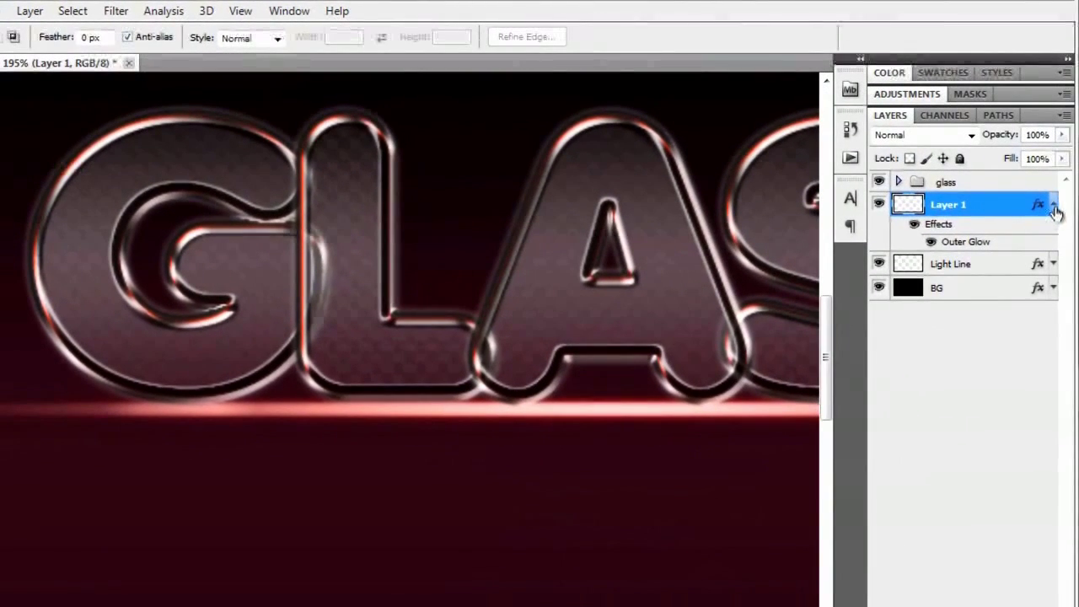
Rename the blurred layer as Light-G, collapse its effects and set its blend mode to Overlay.
click(1053, 205)
double_click(950, 204)
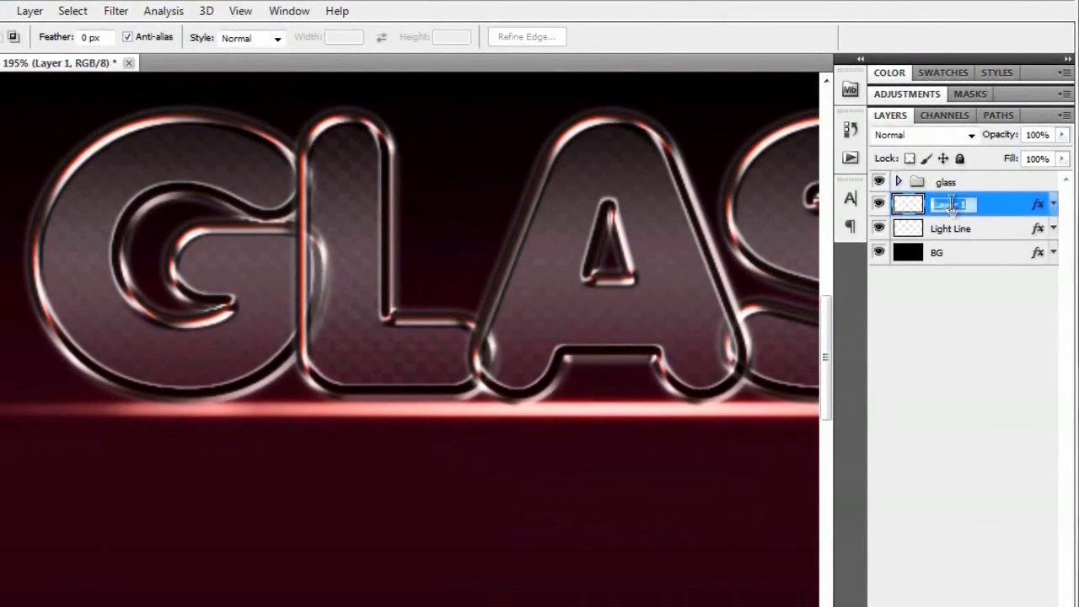
text(Light-G)
key(Return)
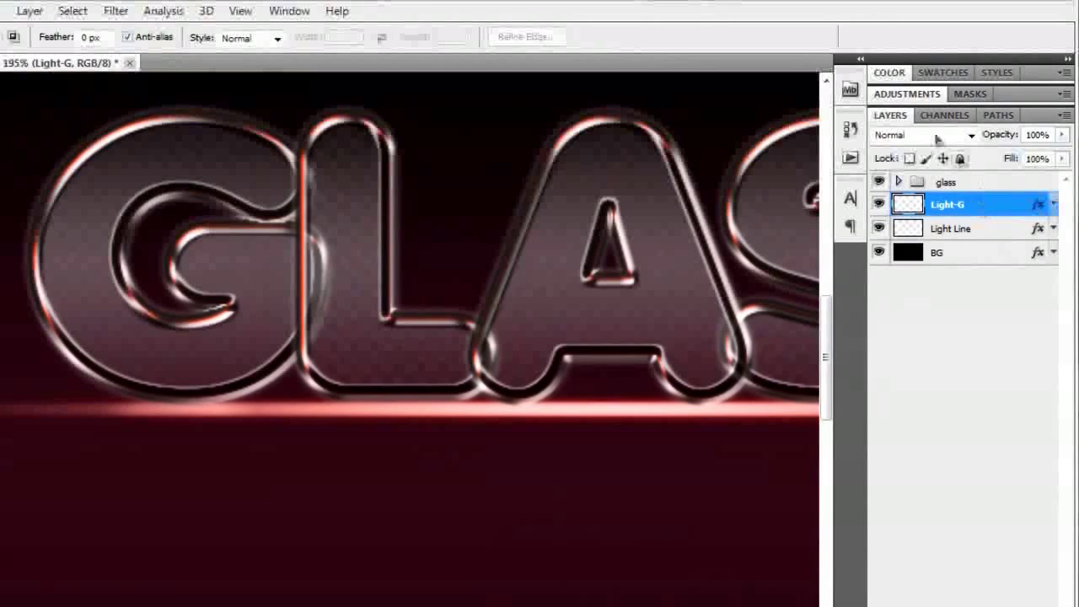
click(900, 136)
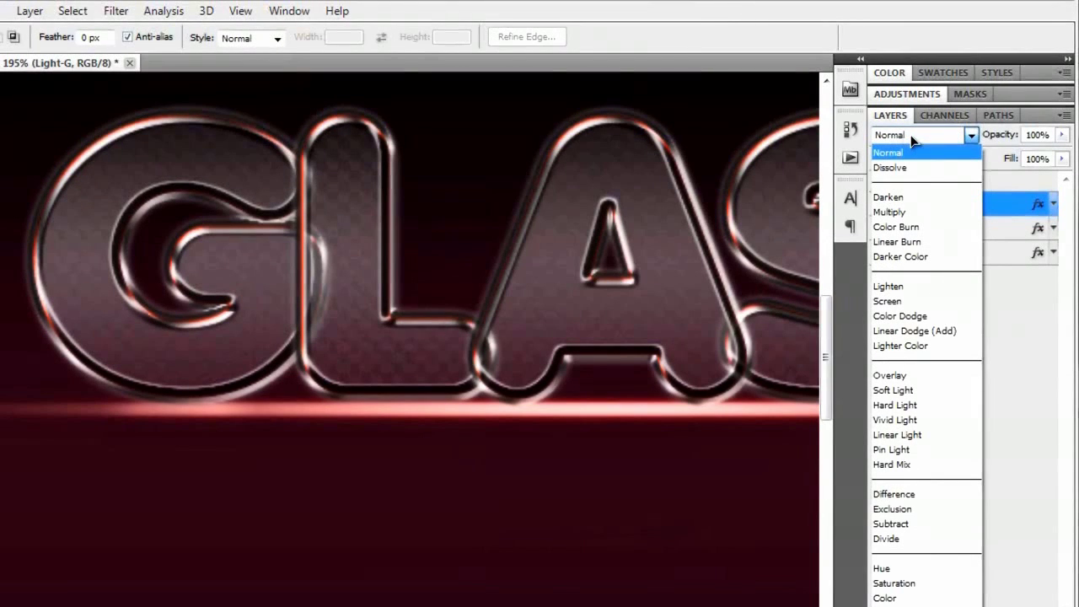
click(908, 375)
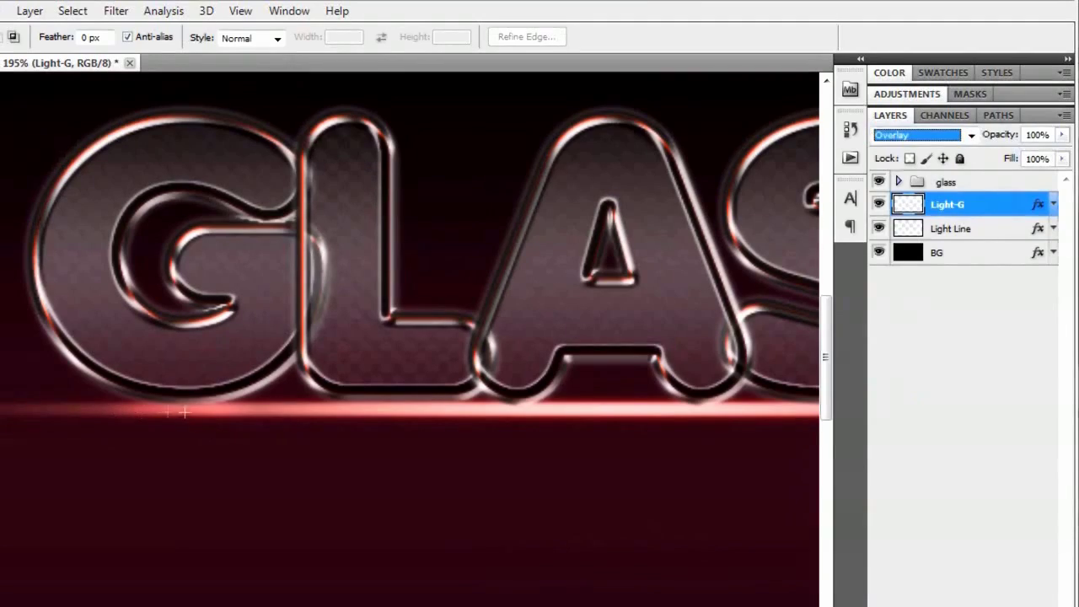
click(208, 412)
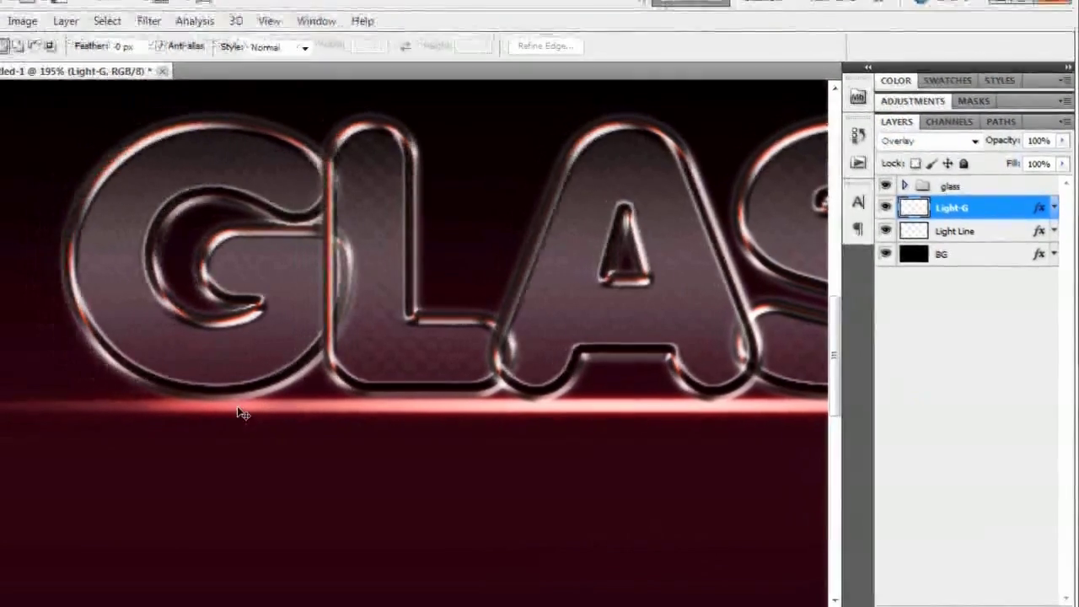
Copy an elliptical piece of Light Line beneath the L to a new layer named Light-L.
key(ctrl+1)
drag(590, 438, 511, 436)
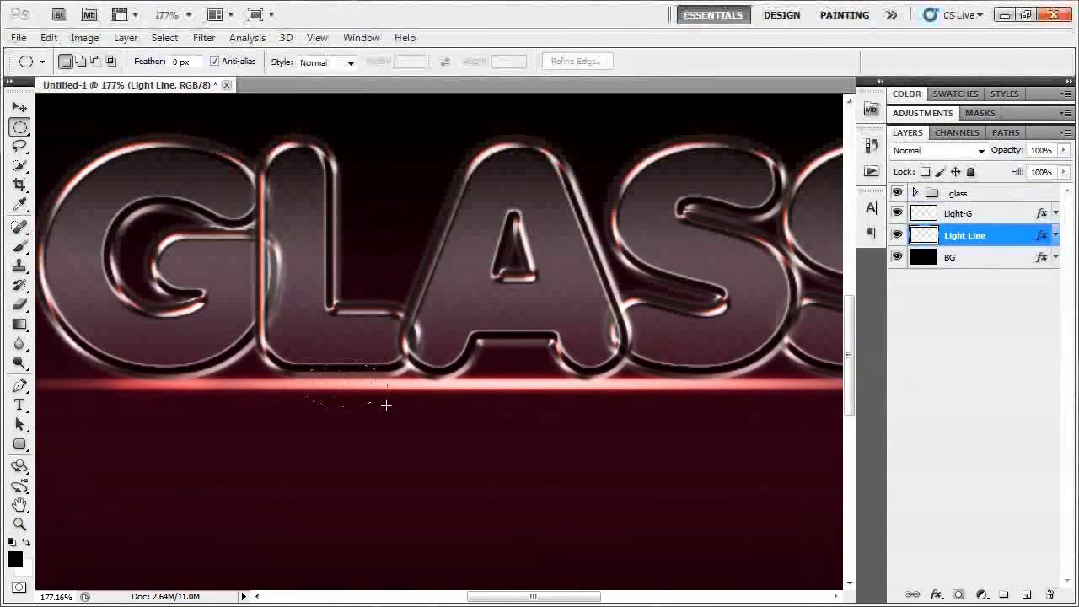
key(ctrl+j)
double_click(958, 233)
text(Light-L)
key(Return)
Set Light-L to Overlay with its effects collapsed and reapply the last Motion Blur to it.
click(1055, 235)
click(937, 150)
click(925, 368)
click(204, 37)
click(229, 56)
Copy an elliptical piece of Light Line beneath the A's left foot to a layer named Light-A1, in Overlay mode.
click(981, 259)
key(ctrl+j)
double_click(963, 257)
text(Light-A1)
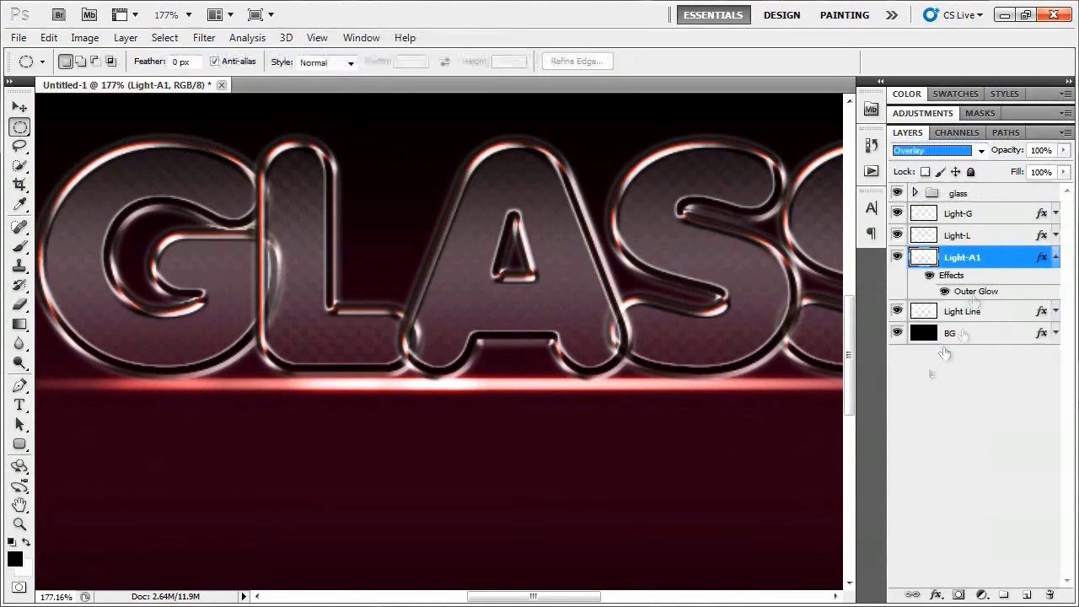
Copy an elliptical piece of Light Line beneath the A's right foot to a layer named Light-A2 and set it to Overlay.
click(960, 311)
drag(549, 366, 626, 405)
key(ctrl+j)
double_click(960, 311)
text(Light-A2)
key(Return)
click(959, 151)
click(958, 160)
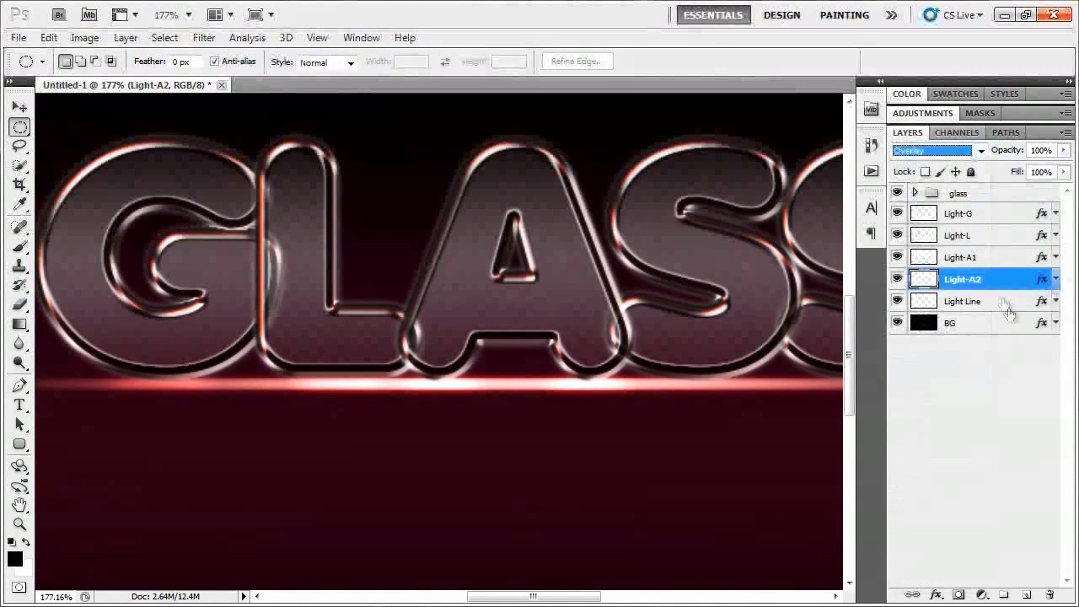
Copy an elliptical piece of Light Line beneath the first S to a layer named Light-S1, in Overlay mode.
click(961, 301)
scroll(590, 402, right, 3)
key(ctrl+j)
click(943, 151)
click(918, 356)
double_click(960, 301)
text(Light-S1)
Copy an elliptical piece of Light Line beneath the last S to a layer named Light-S2, in Overlay mode with effects collapsed.
click(975, 326)
scroll(638, 385, right, 2)
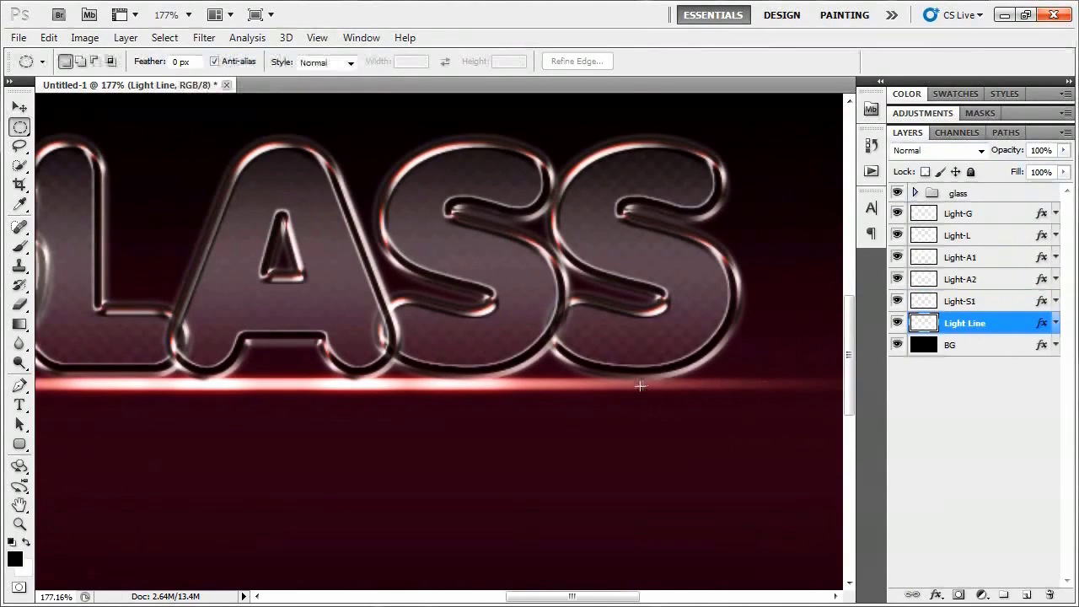
key(ctrl+j)
double_click(961, 323)
text(Light-S2)
key(Return)
click(936, 150)
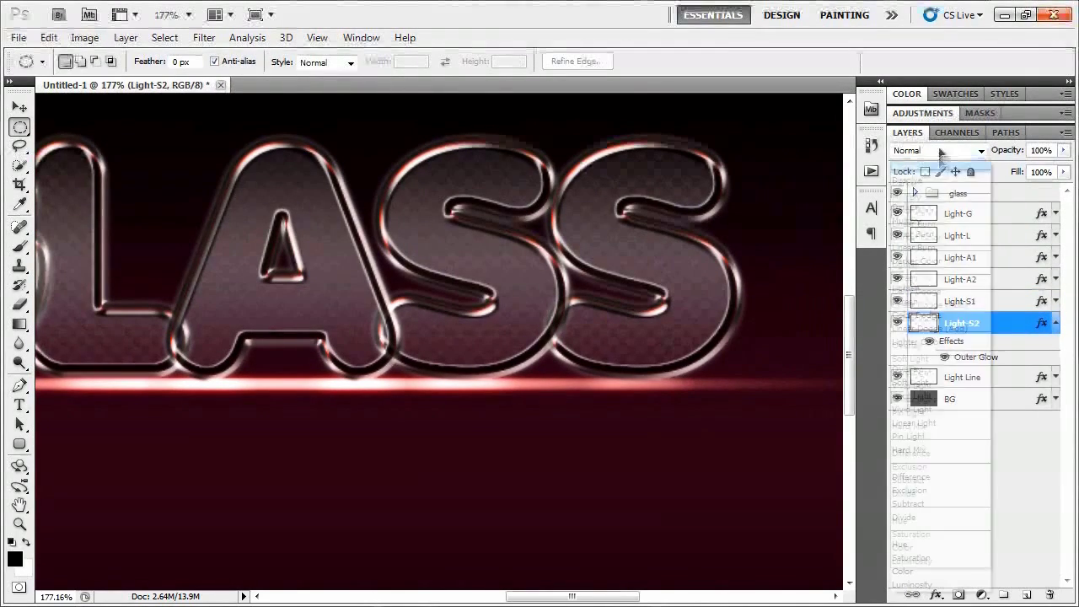
click(919, 357)
click(1055, 323)
key(ctrl+0)
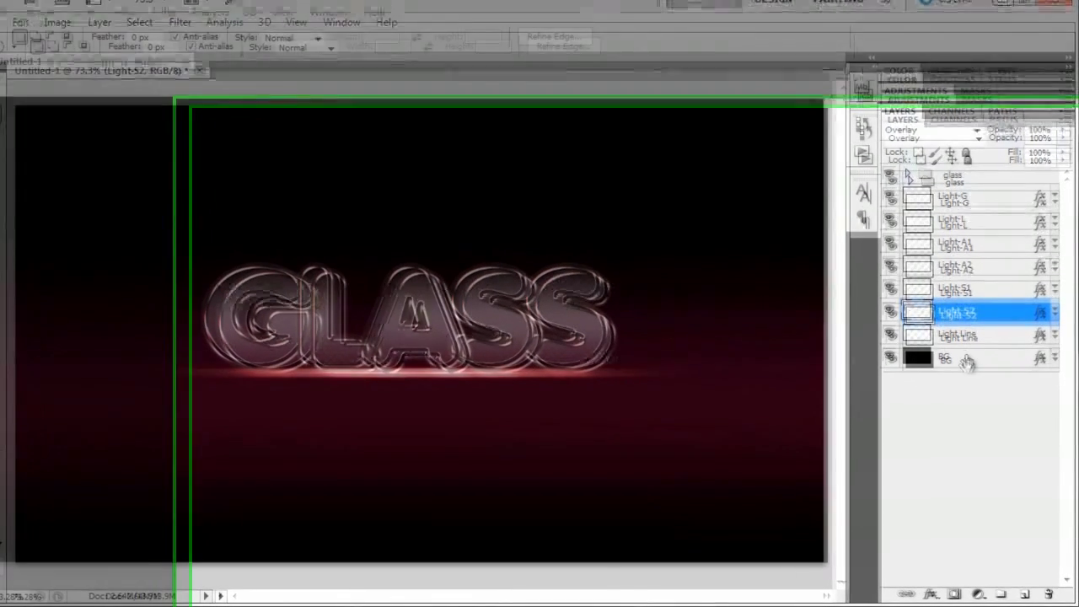
Add a new layer directly above BG and name it Clouds.
click(939, 371)
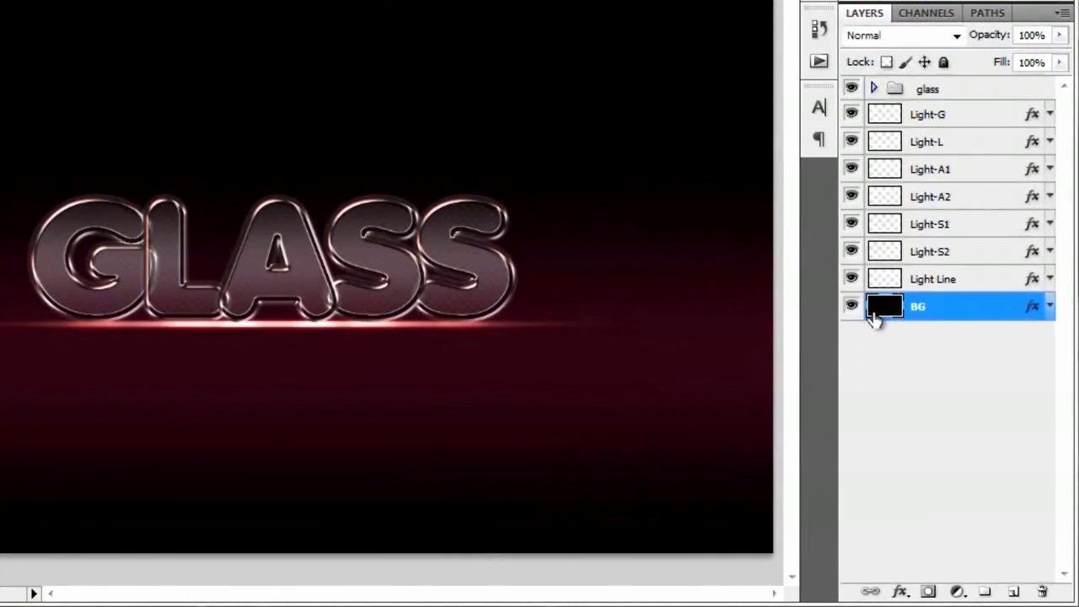
click(1014, 593)
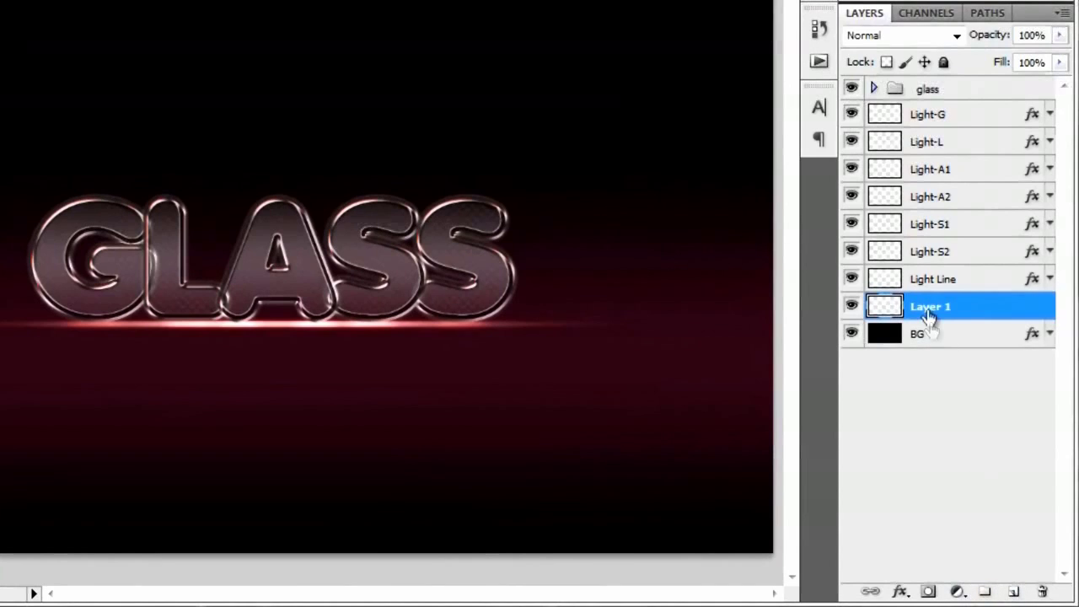
double_click(932, 307)
text(Cl)
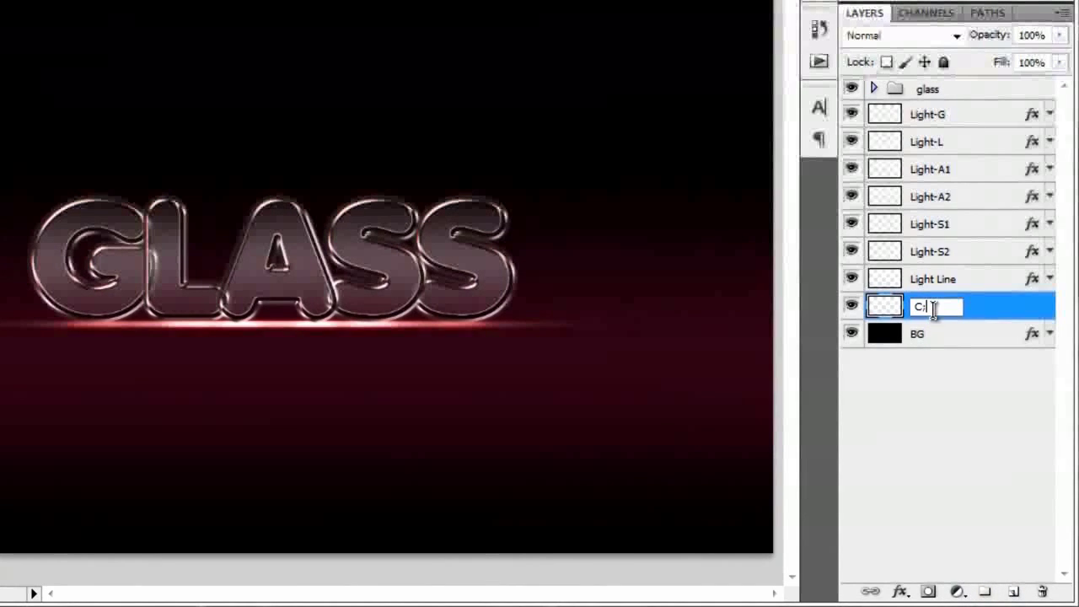
text(ouds)
key(Return)
double_click(931, 310)
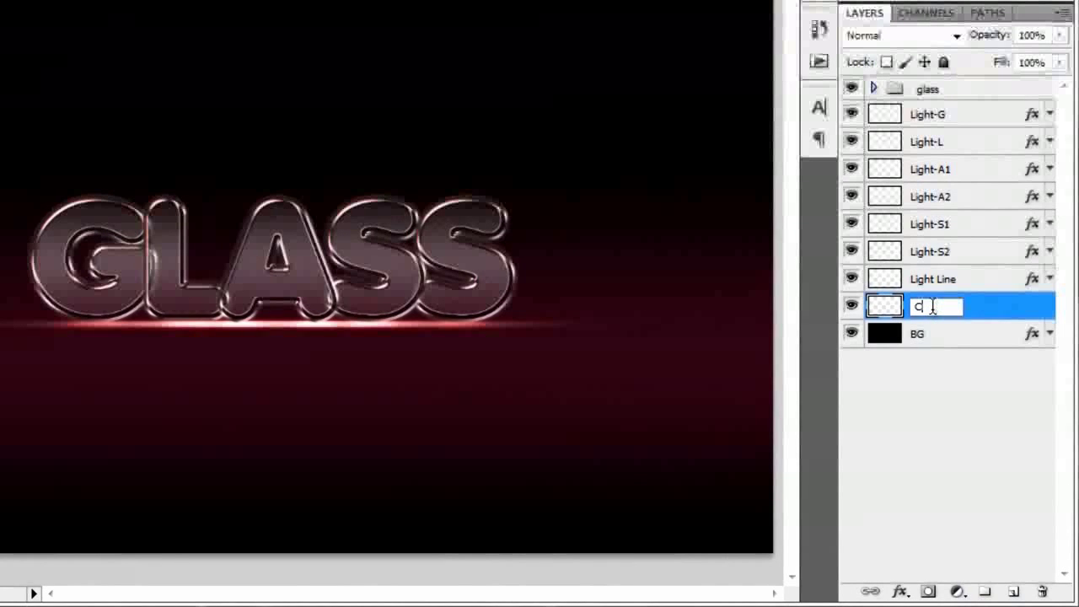
key(Return)
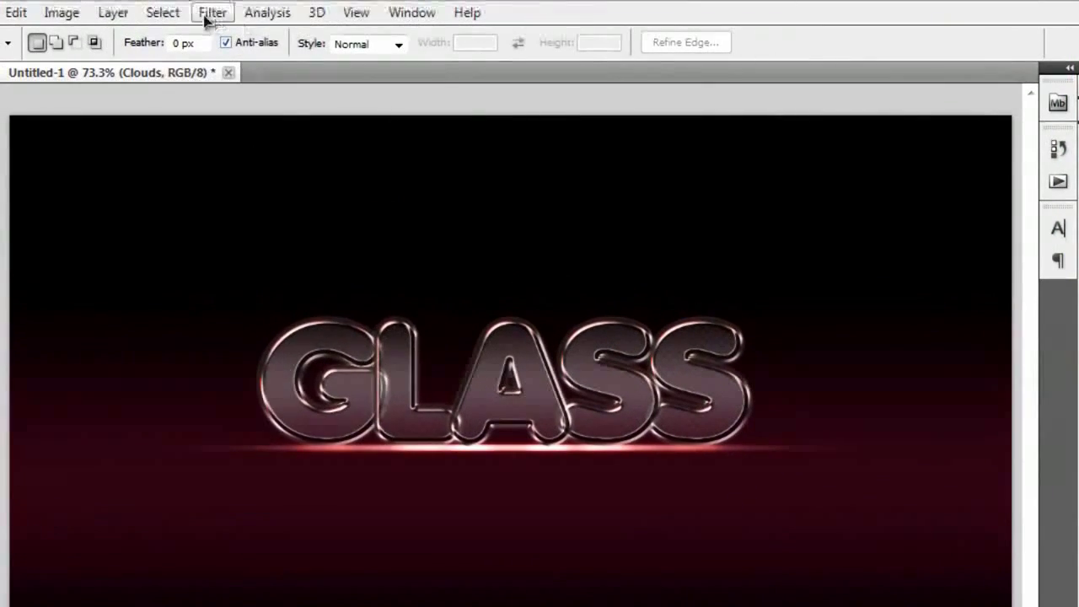
Render clouds on the Clouds layer and set its blend mode to Color Dodge.
click(210, 13)
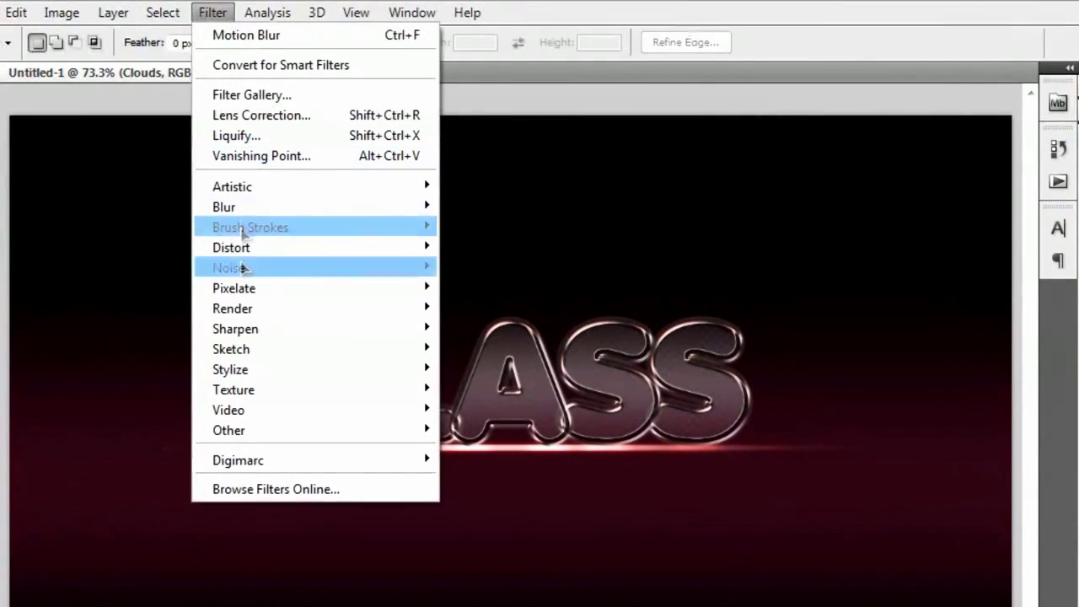
mouse_move(242, 308)
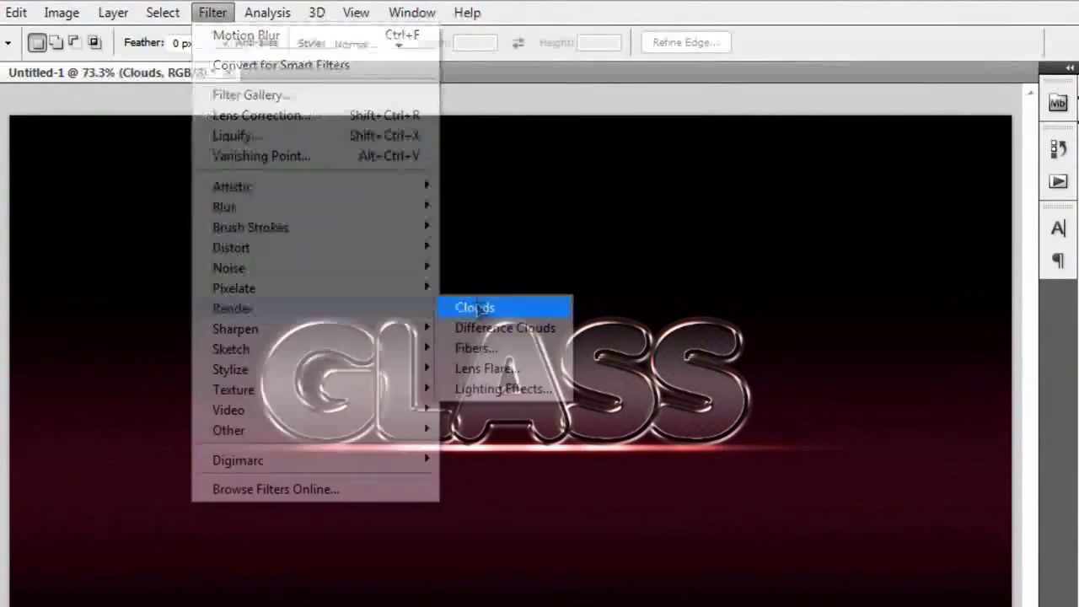
click(476, 308)
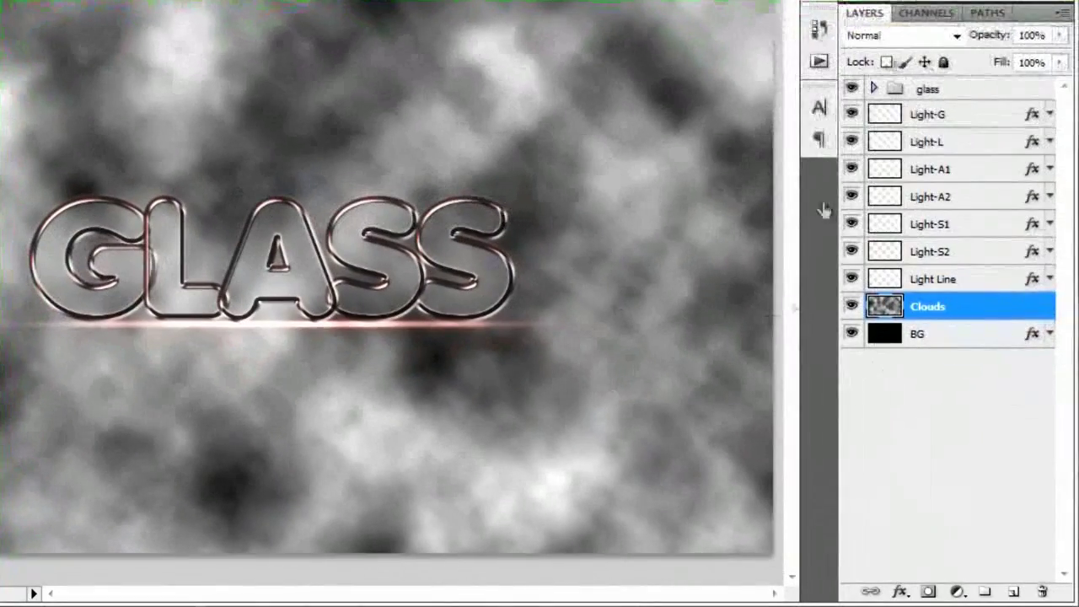
click(1072, 146)
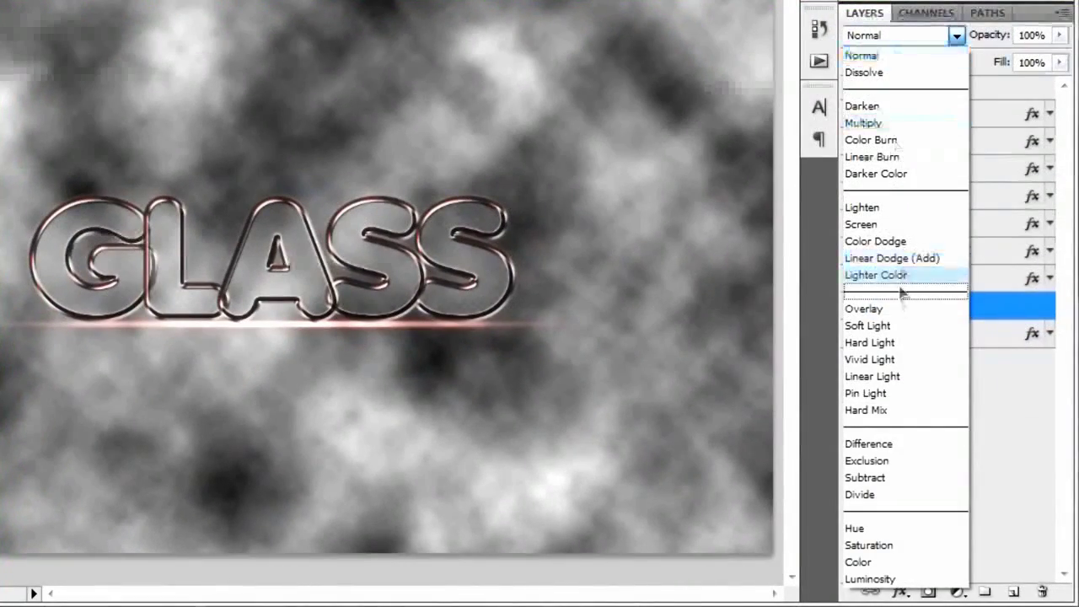
click(899, 243)
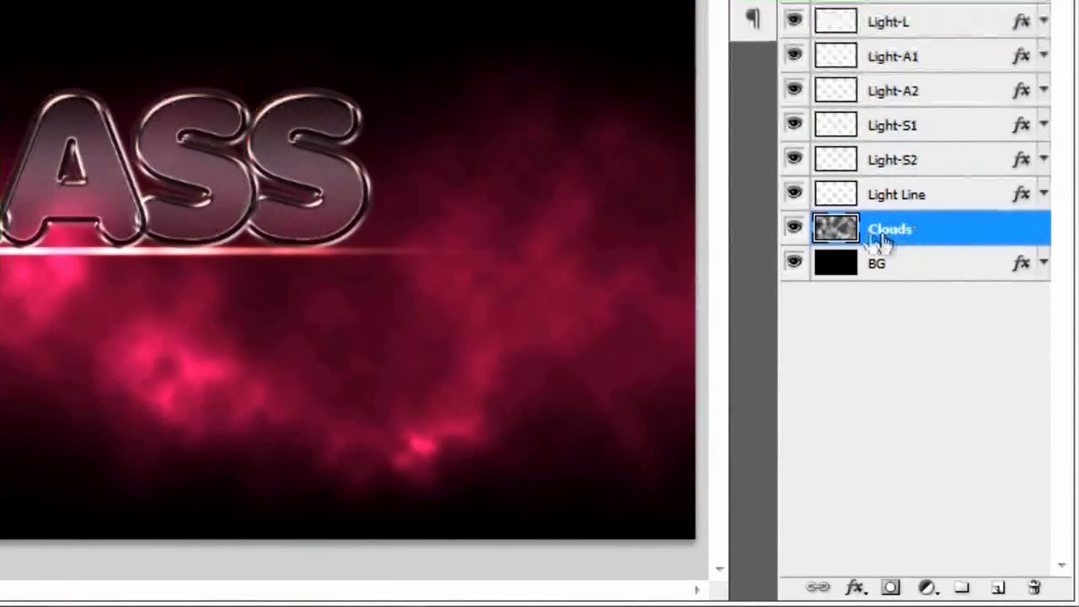
Add a layer mask to Clouds and paint it black with a large brush along the lower area and sides, keeping clouds around the letters.
click(890, 589)
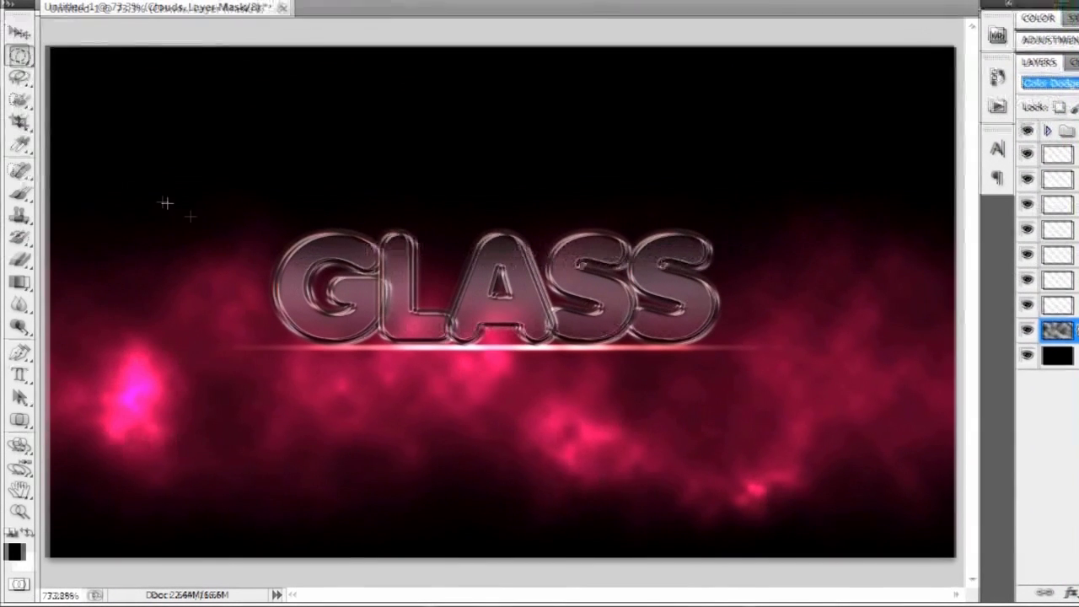
click(25, 177)
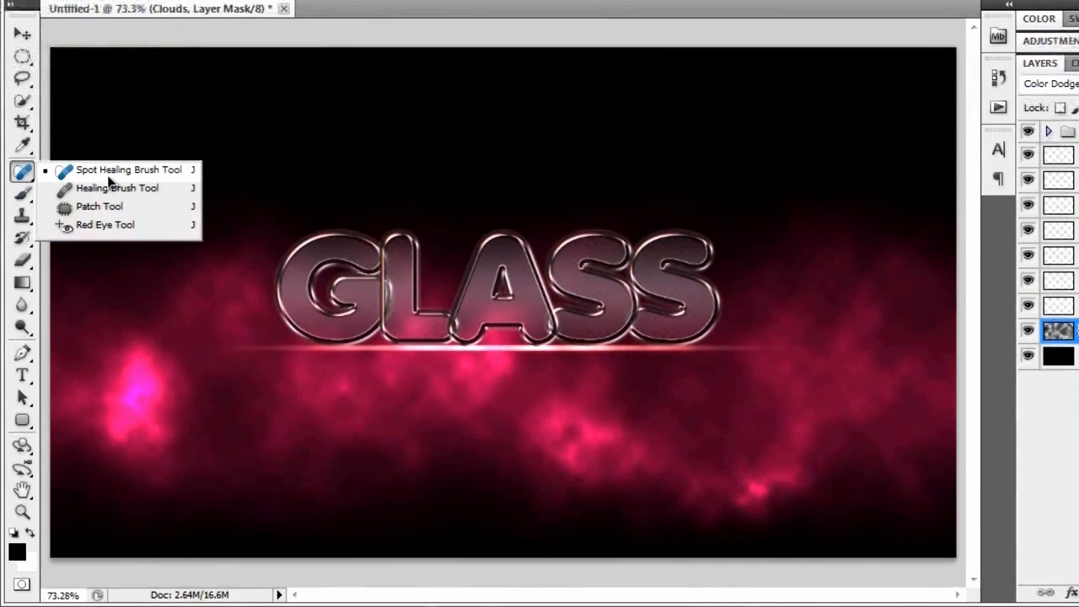
click(22, 193)
right_click(22, 193)
click(81, 196)
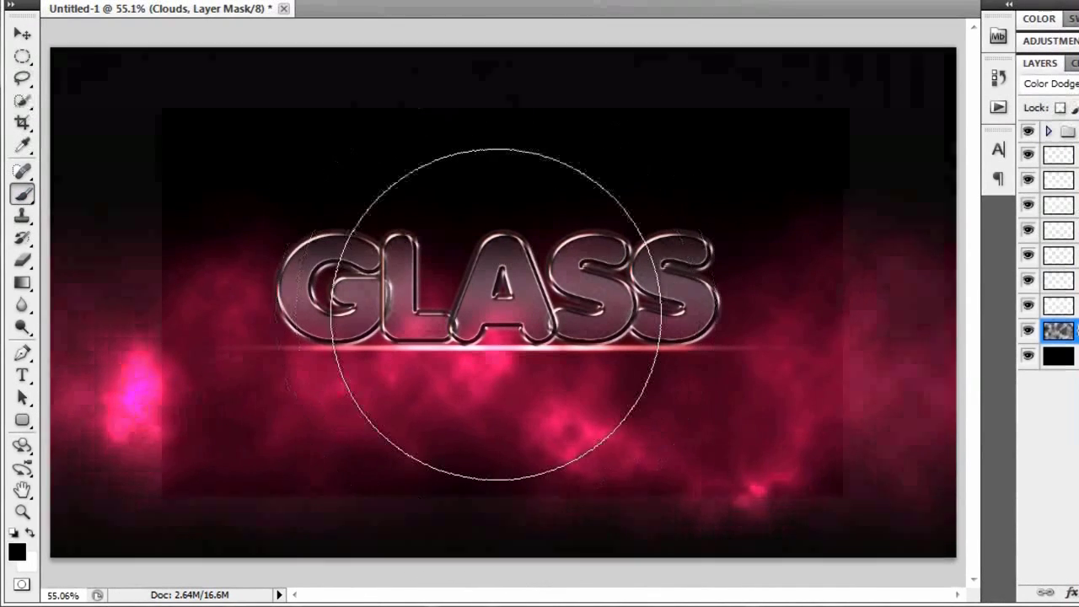
scroll(497, 314, down, 1)
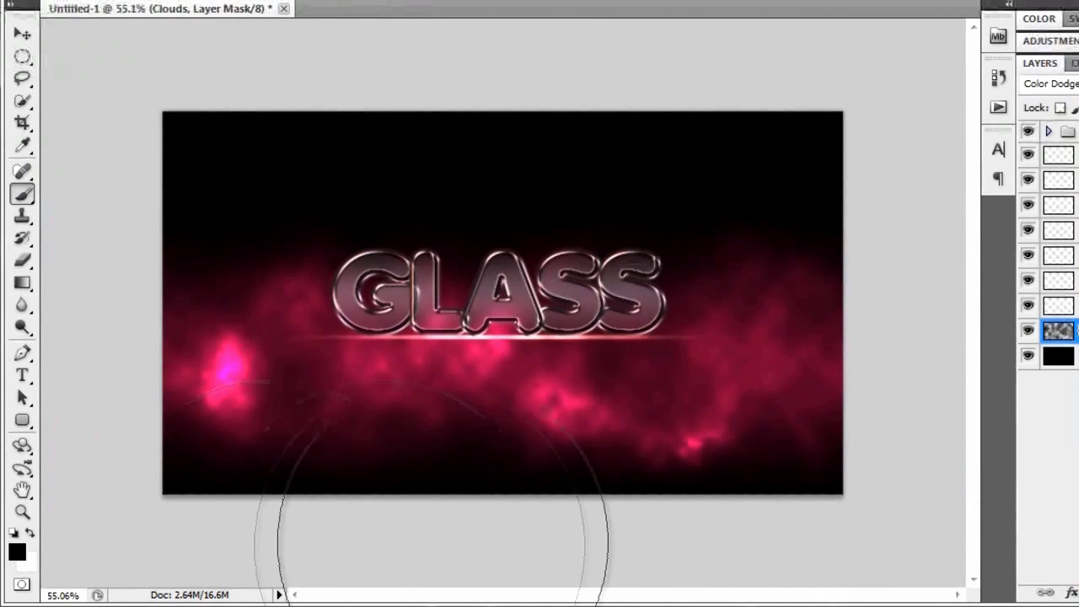
key(bracketleft)
key(bracketleft)
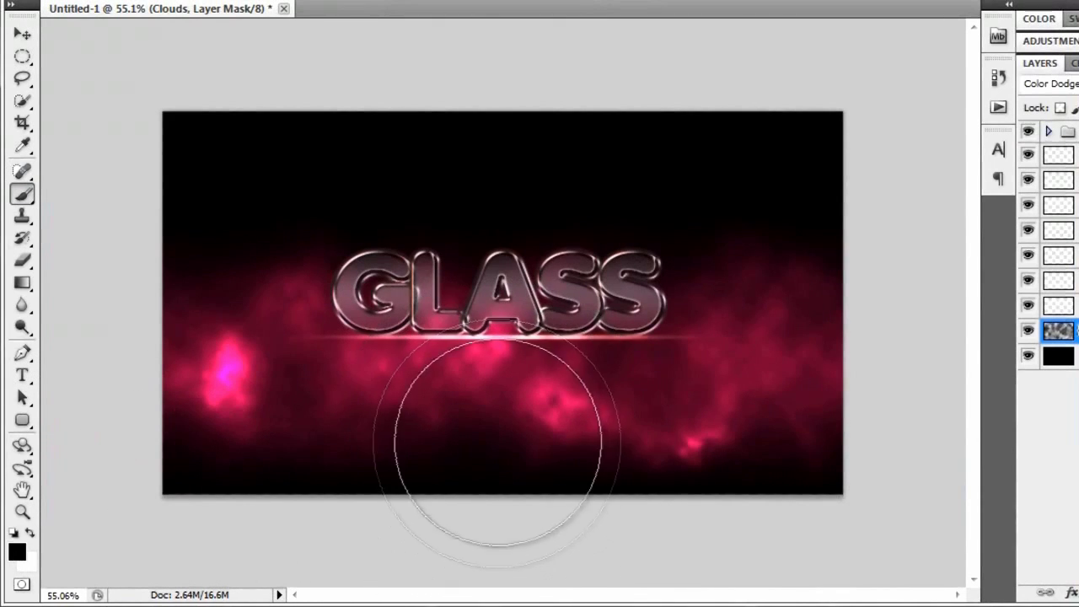
mouse_move(547, 445)
mouse_down()
mouse_move(397, 446)
mouse_move(605, 472)
mouse_move(747, 477)
mouse_move(725, 462)
mouse_move(590, 469)
mouse_move(782, 466)
mouse_move(494, 481)
mouse_move(458, 458)
mouse_move(339, 494)
mouse_move(225, 492)
mouse_move(258, 464)
mouse_move(205, 457)
mouse_move(148, 349)
mouse_move(174, 385)
mouse_move(149, 318)
mouse_up()
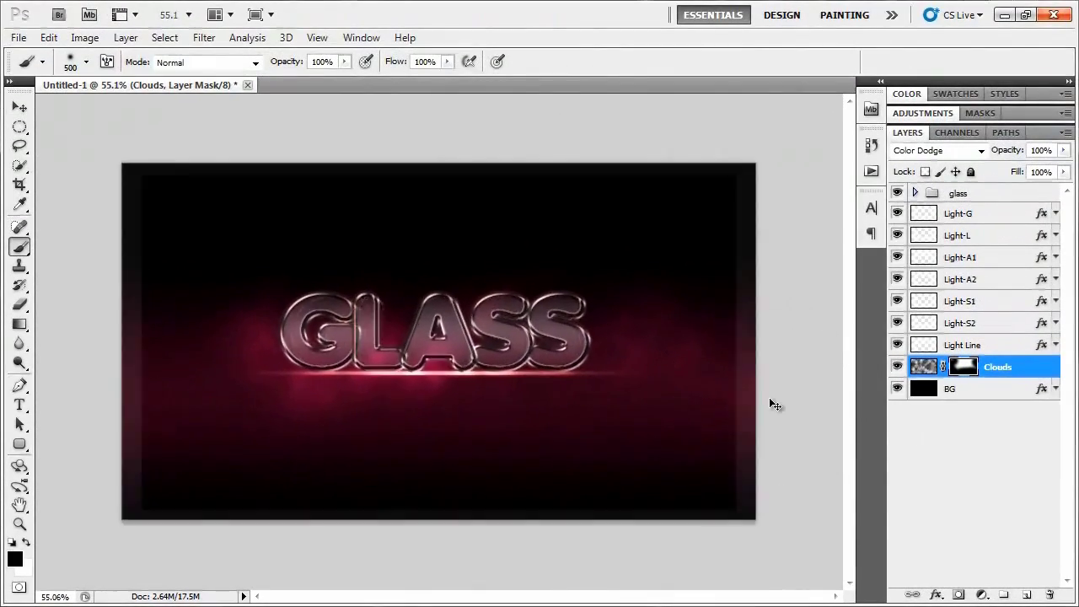
key(ctrl+1)
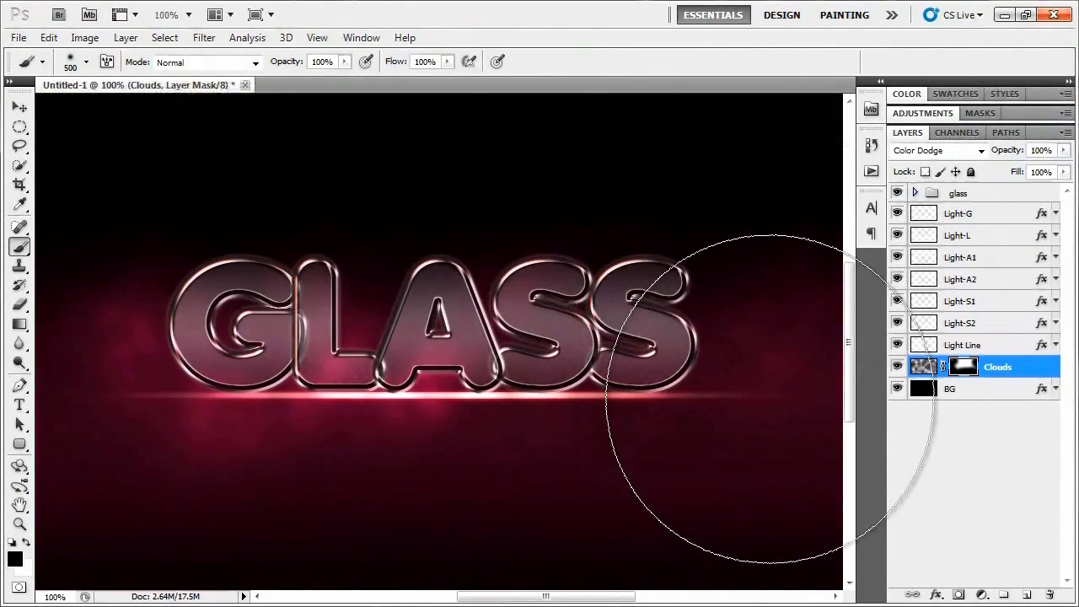
mouse_move(570, 429)
mouse_down()
mouse_move(581, 424)
mouse_move(433, 337)
mouse_move(453, 300)
mouse_up()
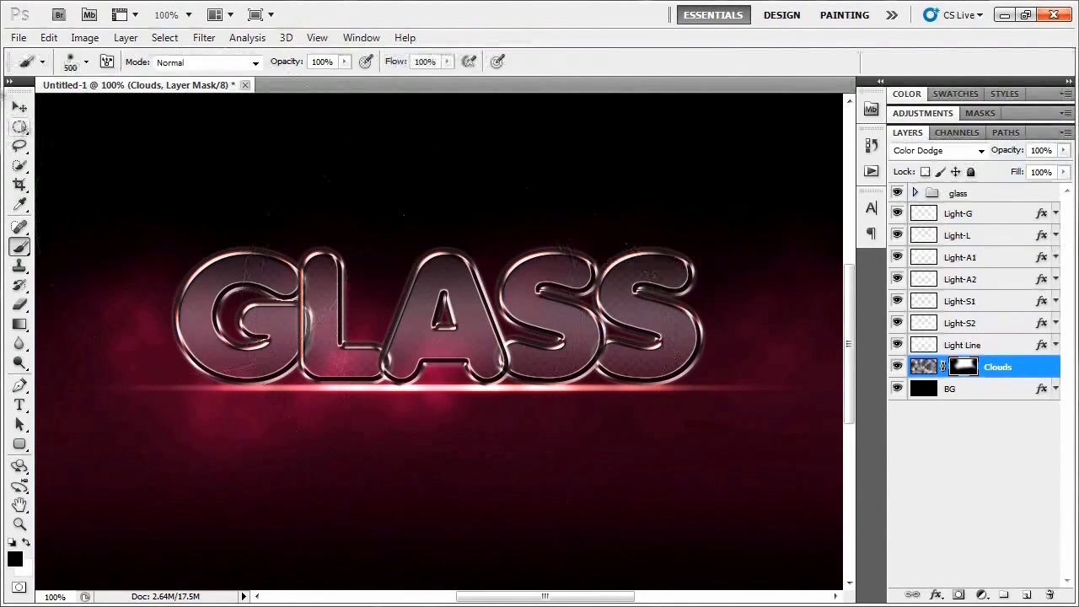
Duplicate the glass group as "glass reflection" and merge the duplicate into a single layer.
click(21, 107)
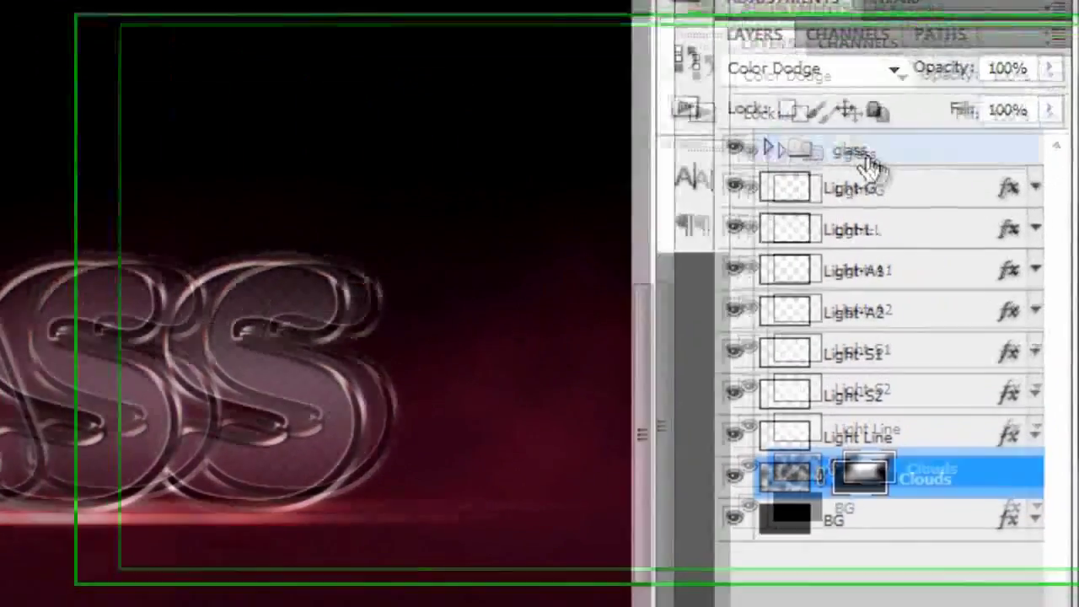
click(961, 195)
right_click(839, 151)
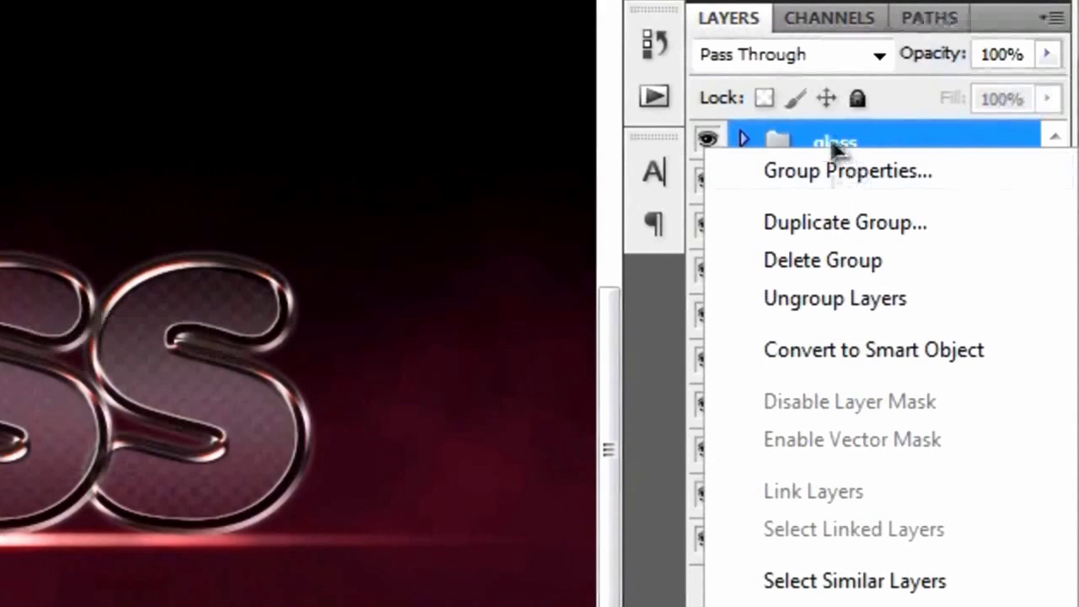
click(851, 222)
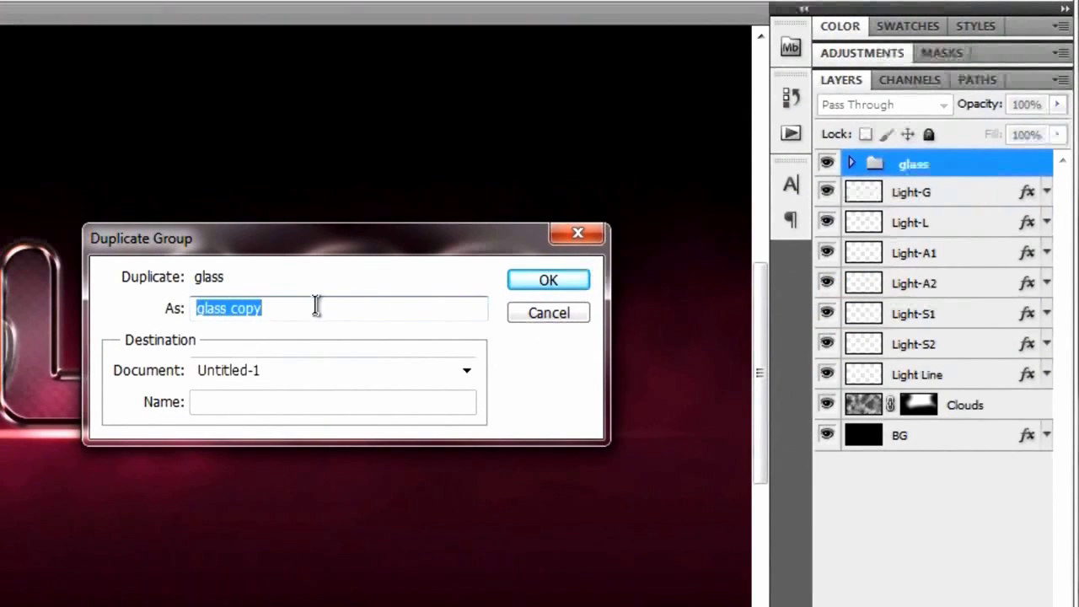
text(glass)
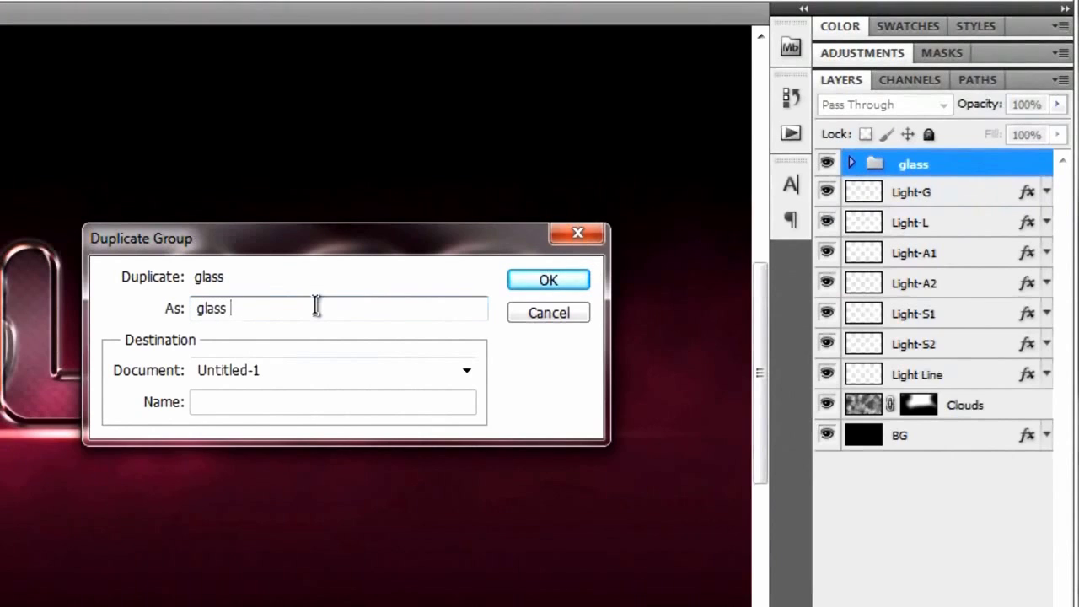
text( reflection)
key(Return)
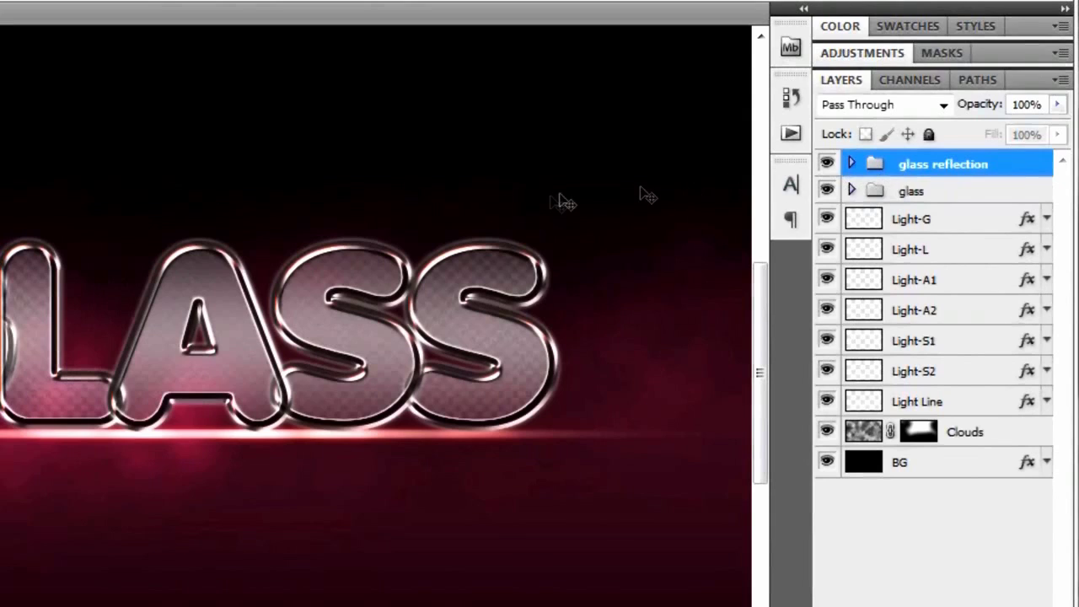
right_click(942, 171)
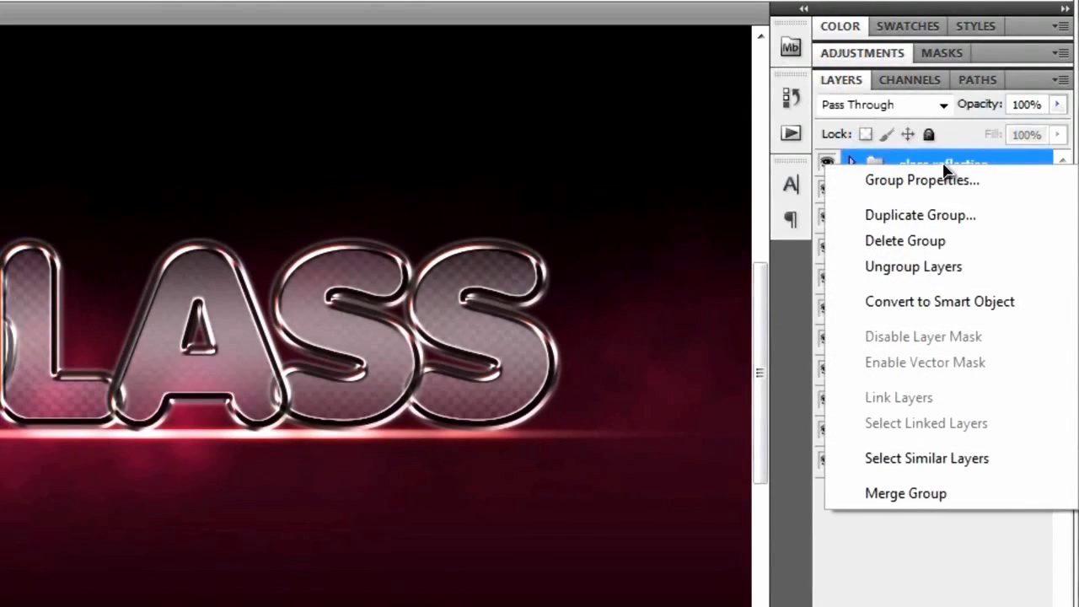
click(960, 496)
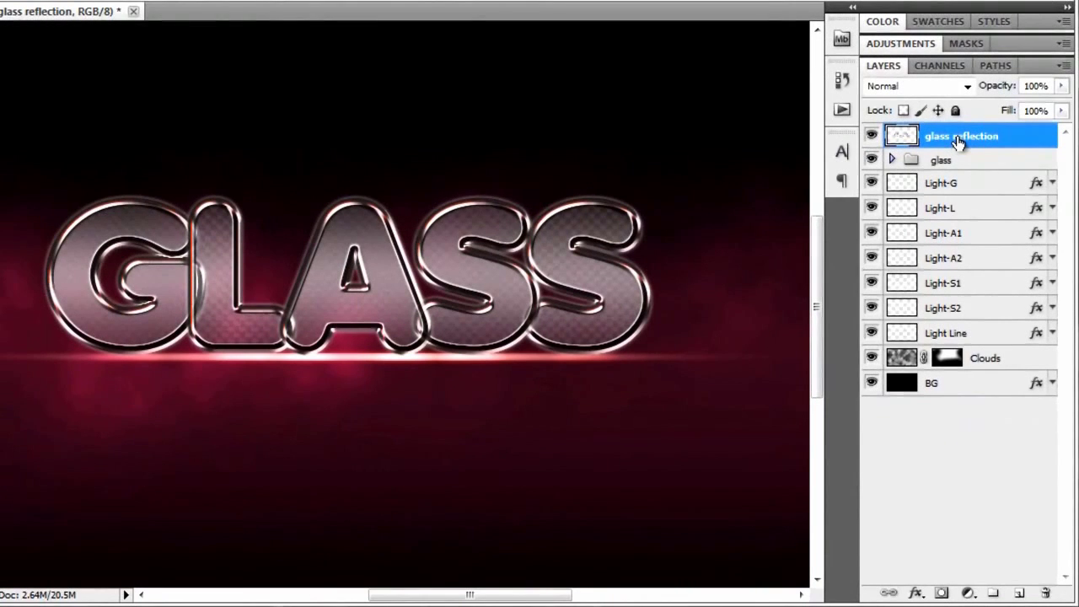
Flip the glass reflection layer vertically and move it beneath the letters so it mirrors them across the light line.
key(ctrl+t)
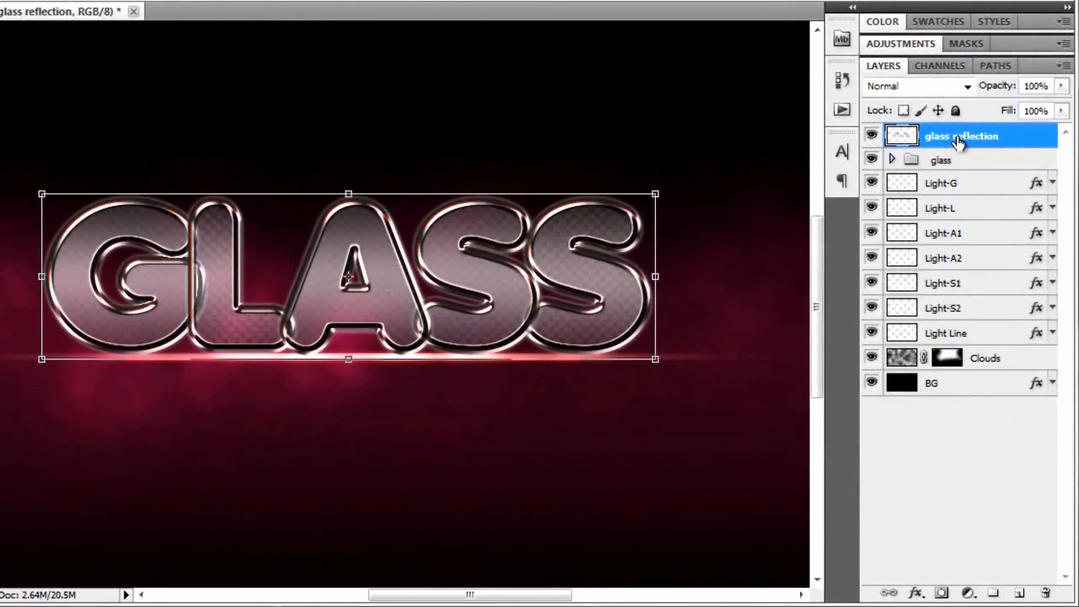
right_click(433, 294)
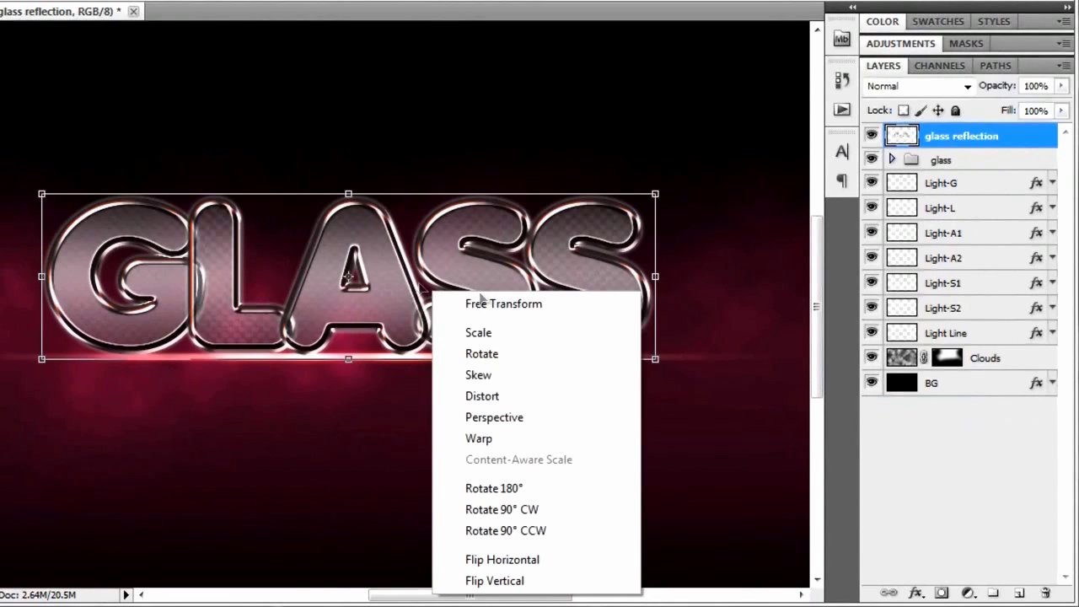
click(494, 581)
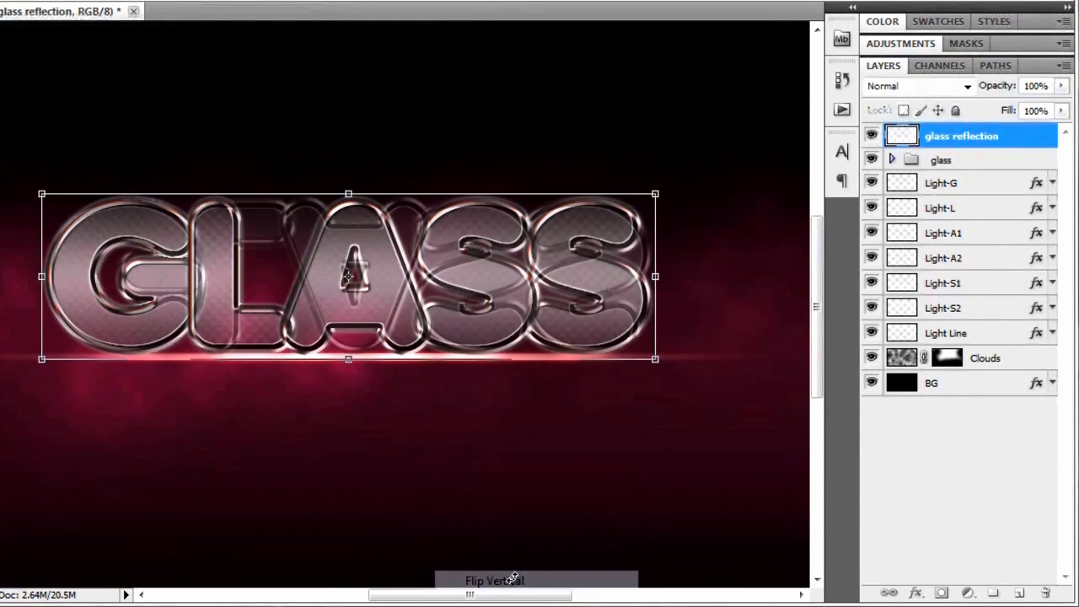
drag(467, 232, 469, 383)
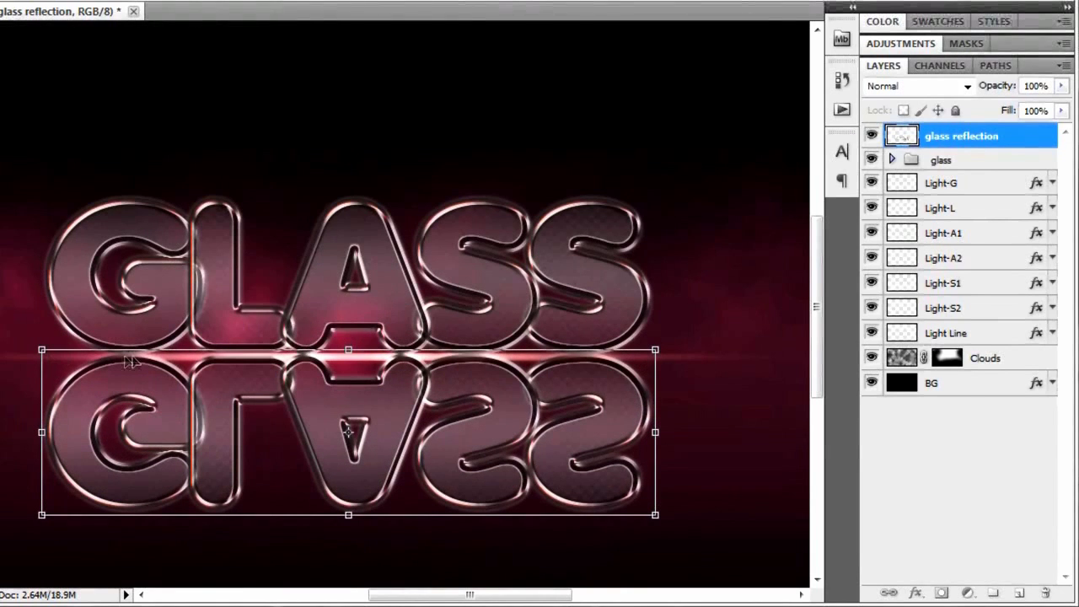
key(Return)
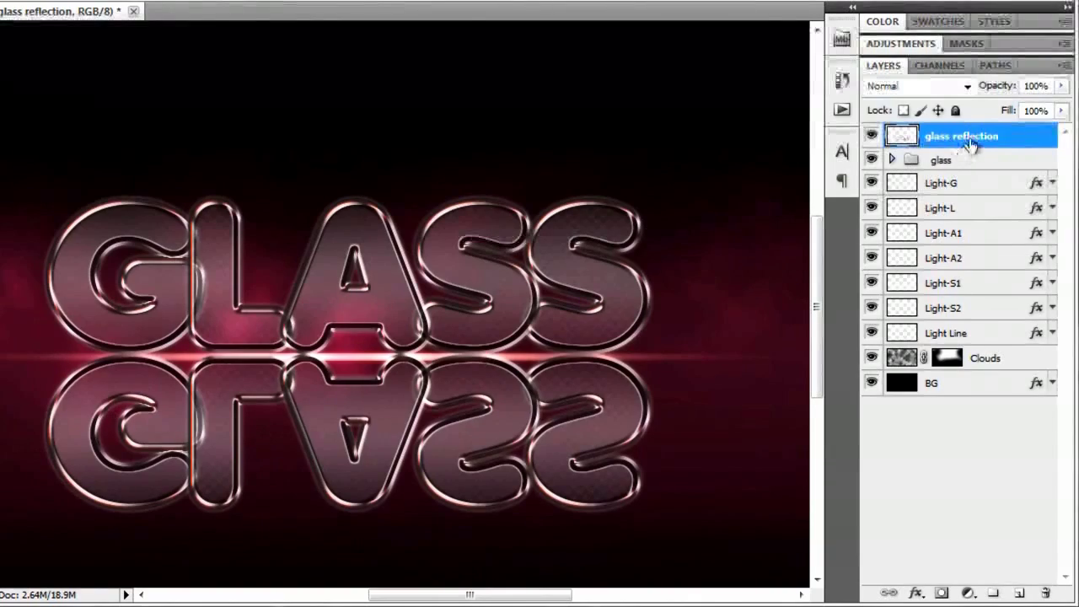
Add a layer mask to glass reflection and fade out its lower part with a black-to-white linear gradient.
click(941, 594)
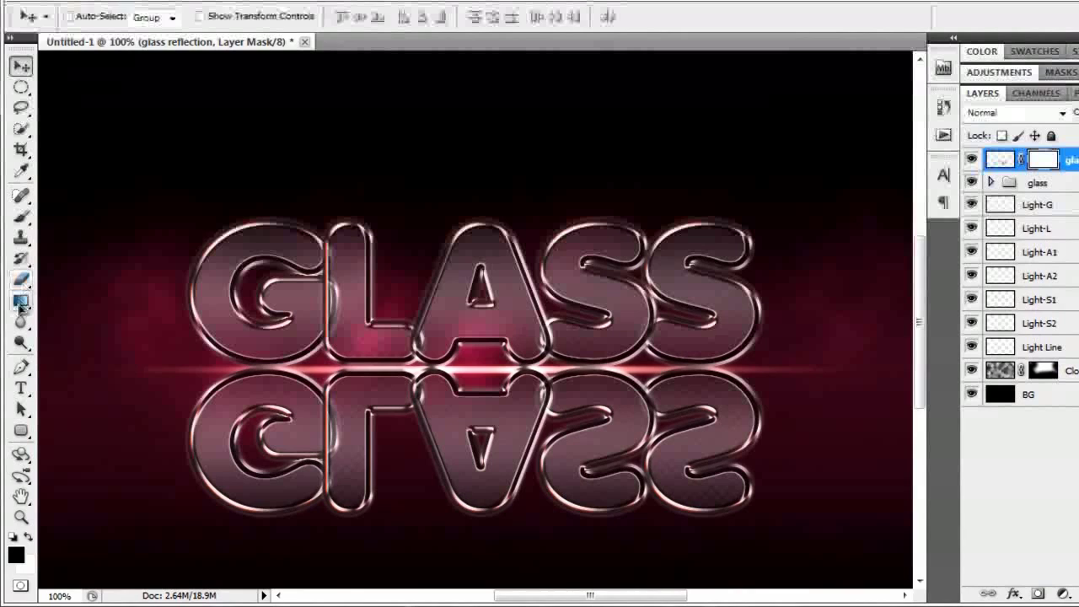
click(22, 301)
click(83, 300)
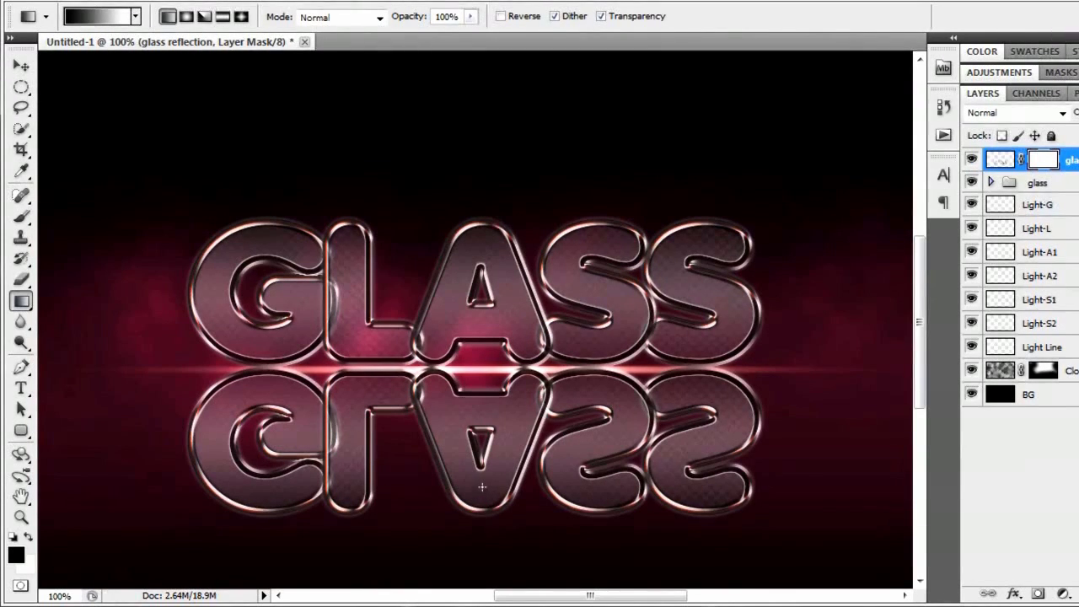
drag(481, 484, 478, 489)
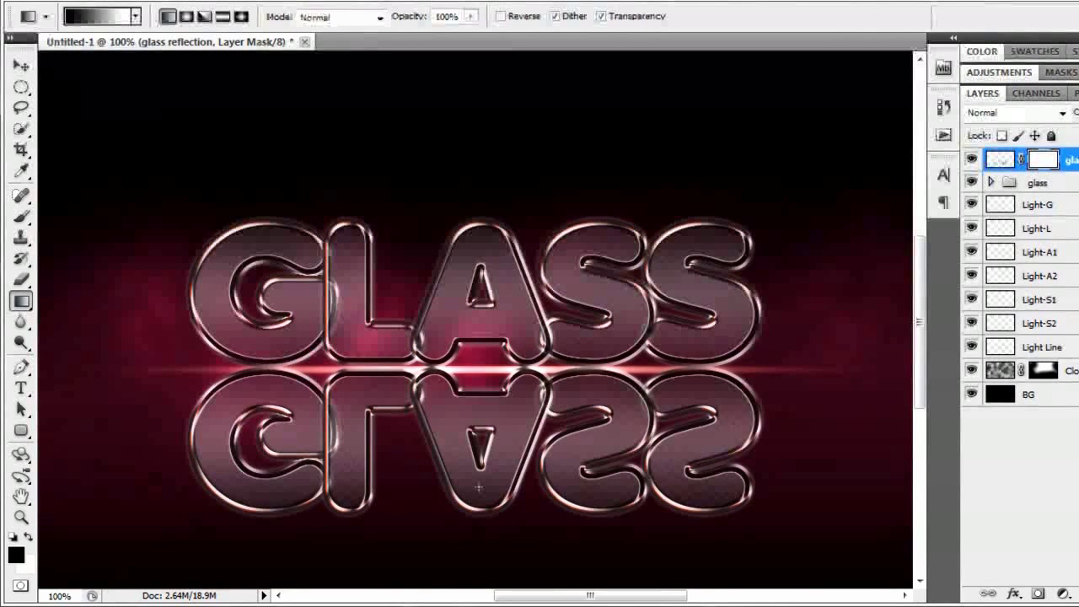
drag(479, 485, 478, 447)
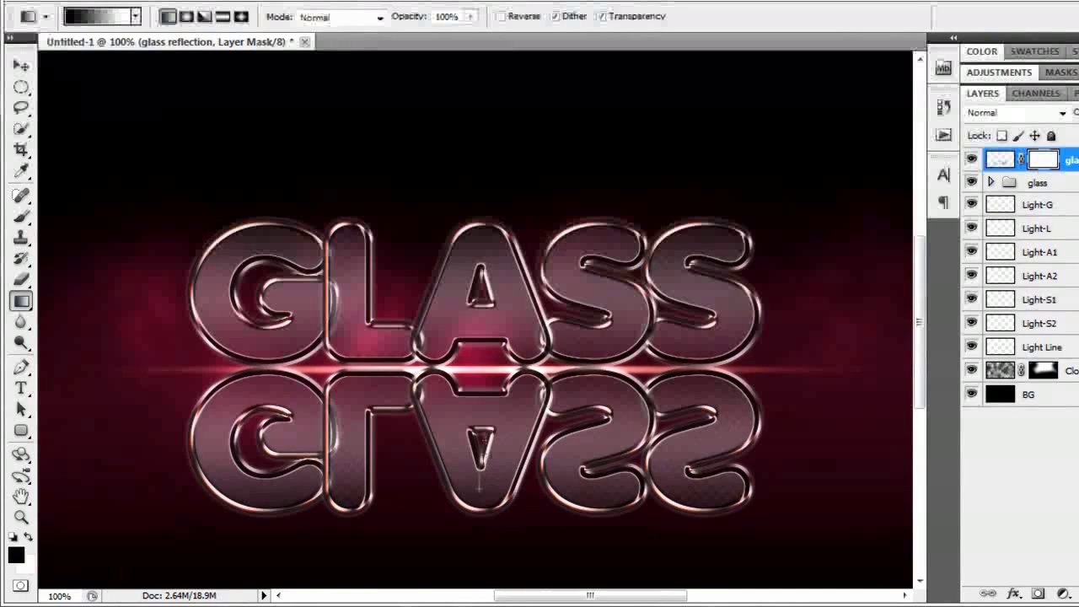
drag(479, 389, 481, 319)
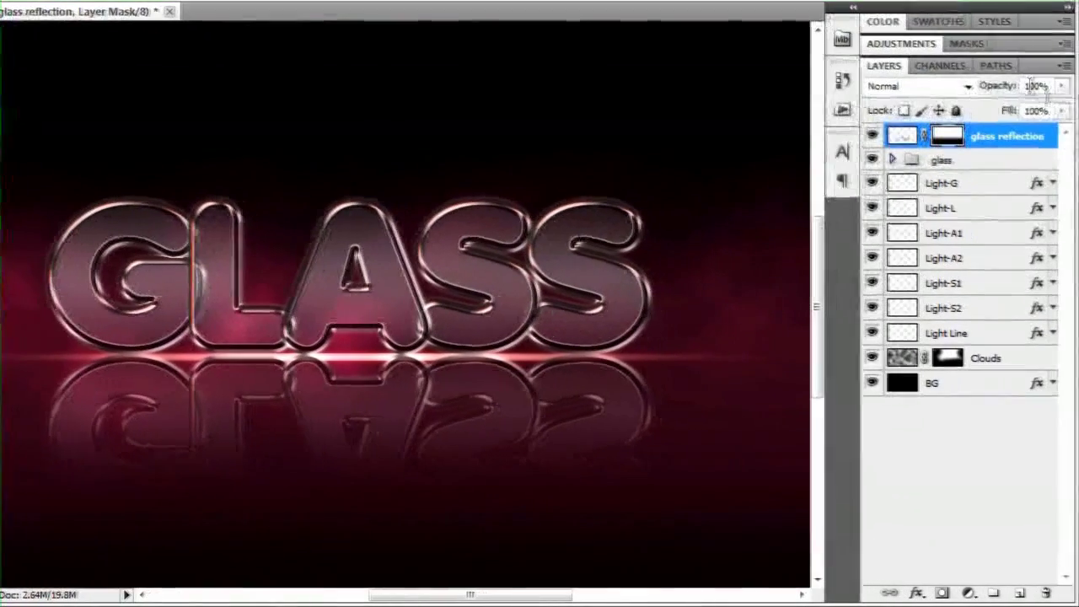
Set the glass reflection layer's opacity to 50%.
click(1032, 85)
text(50)
key(Return)
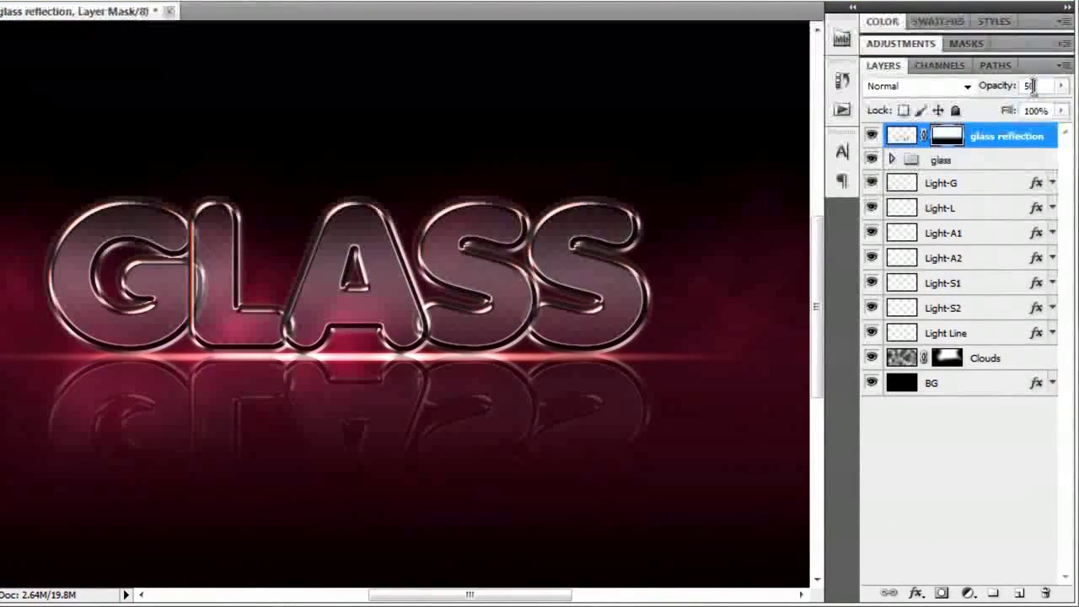